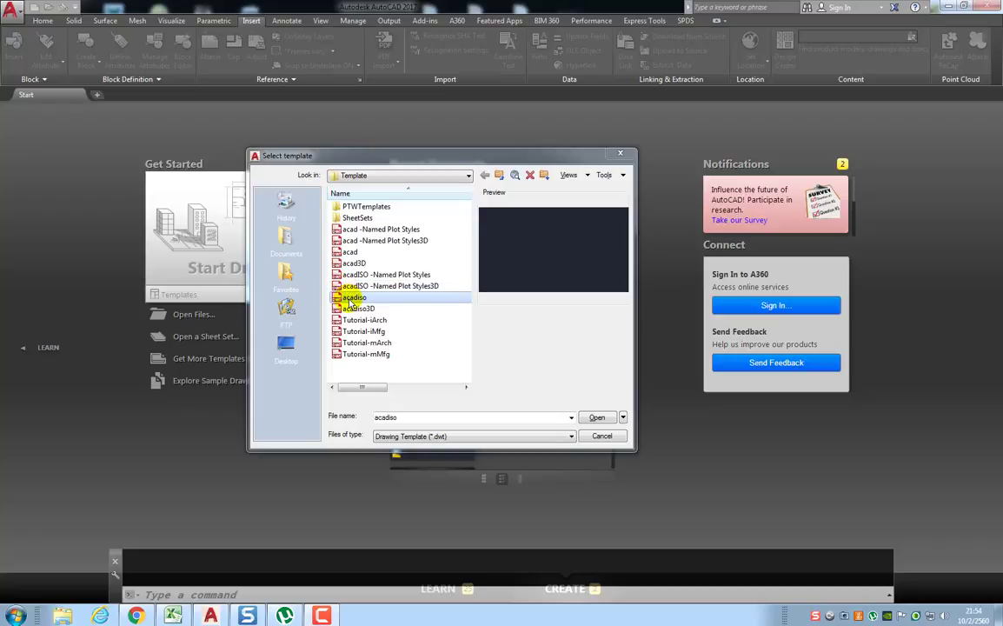
Start a new drawing from the acadiso template and draw a 90 by 50 rectangle.
double_click(355, 300)
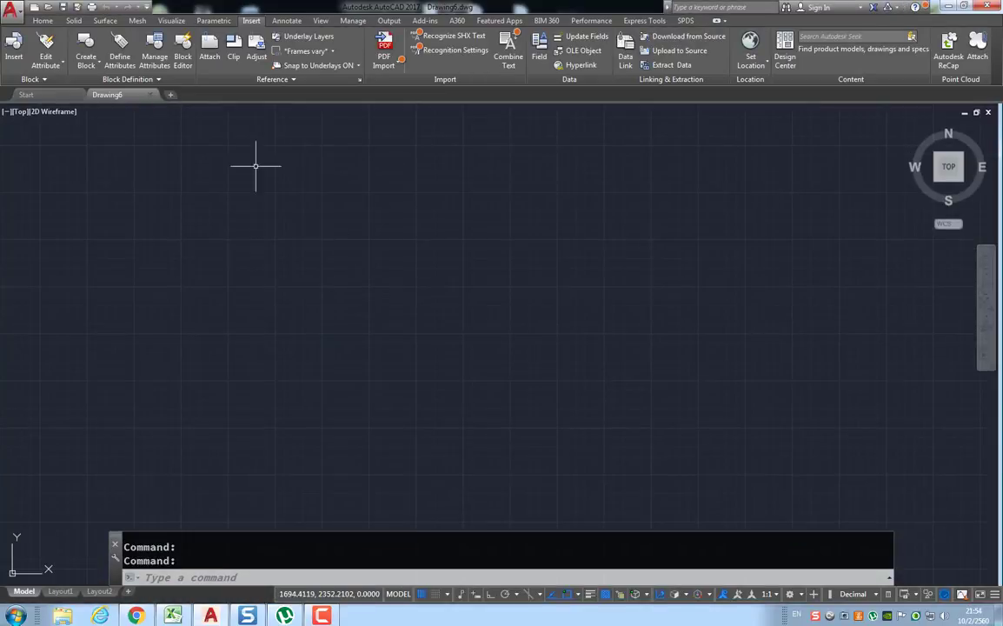
left_click(50, 22)
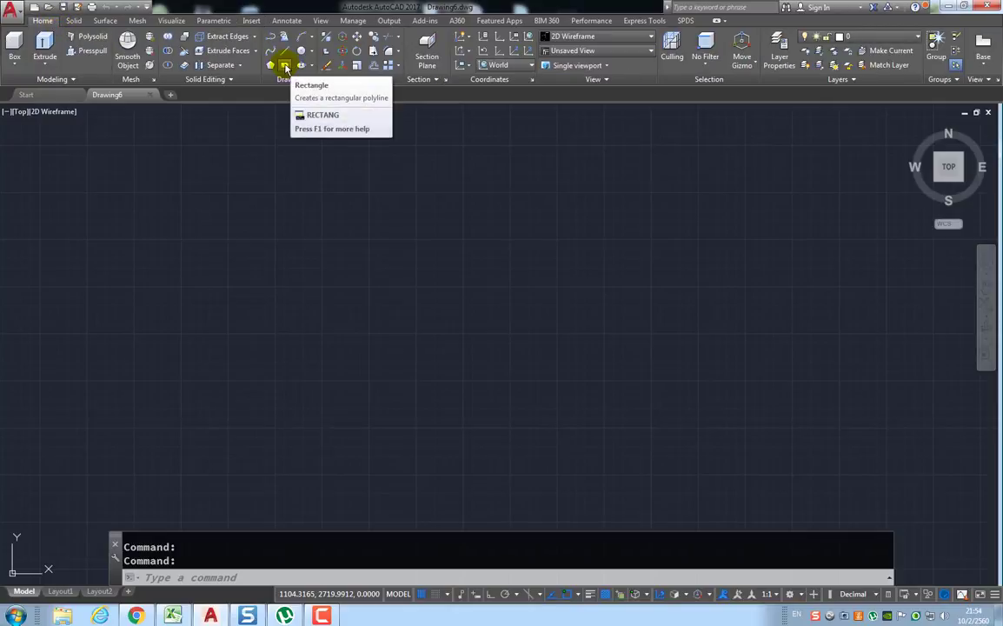
left_click(285, 67)
left_click(358, 361)
type("@90,50")
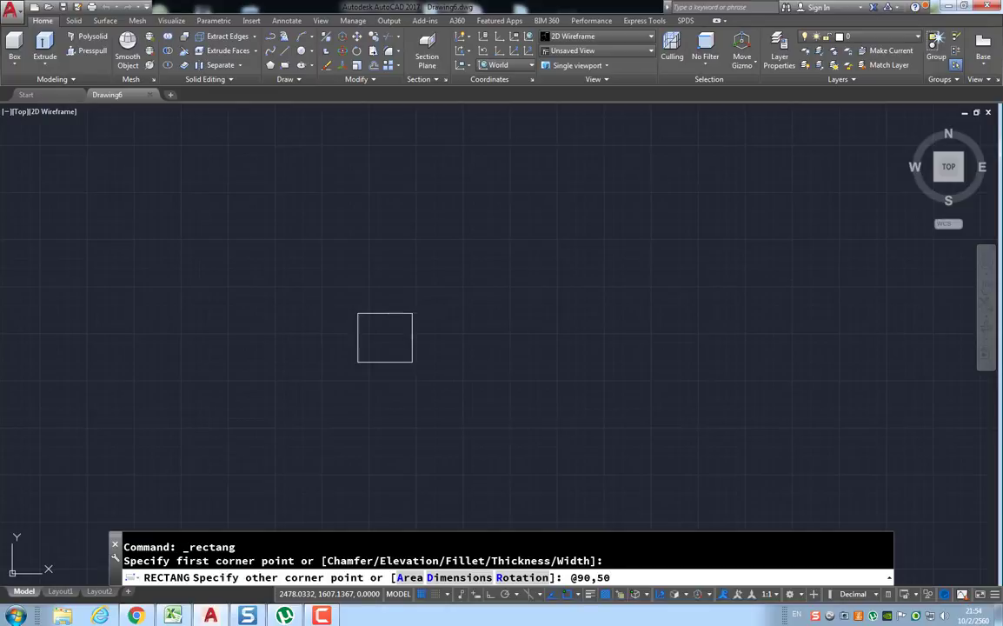
key("Return")
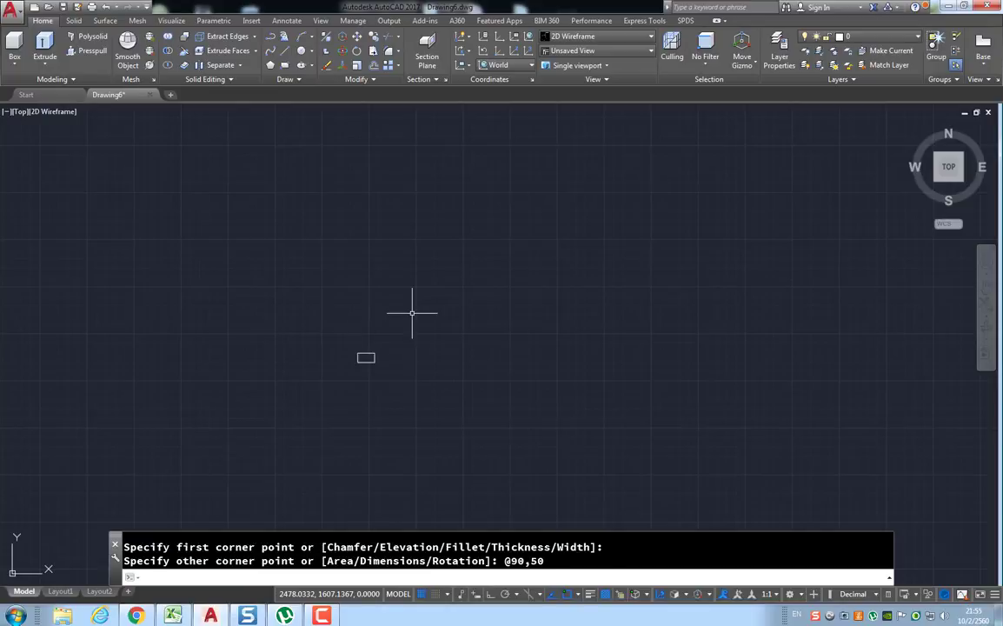
Draw a 70 by 40 rectangle to the right of the first one.
scroll(363, 348, "up", 4)
scroll(370, 352, "up", 3)
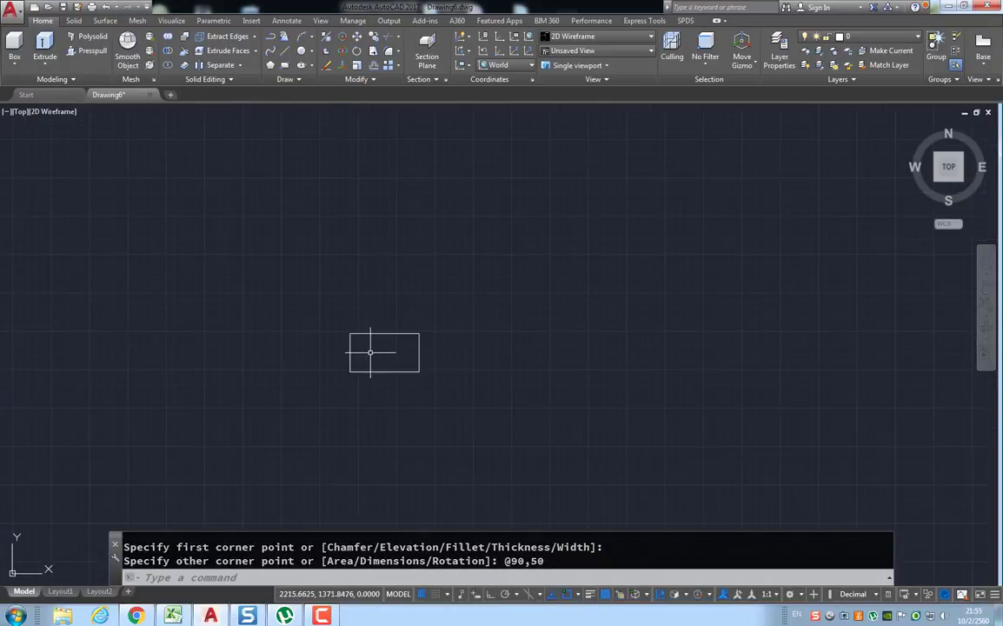
scroll(370, 352, "up", 4)
middle_click_drag(394, 361, 297, 321)
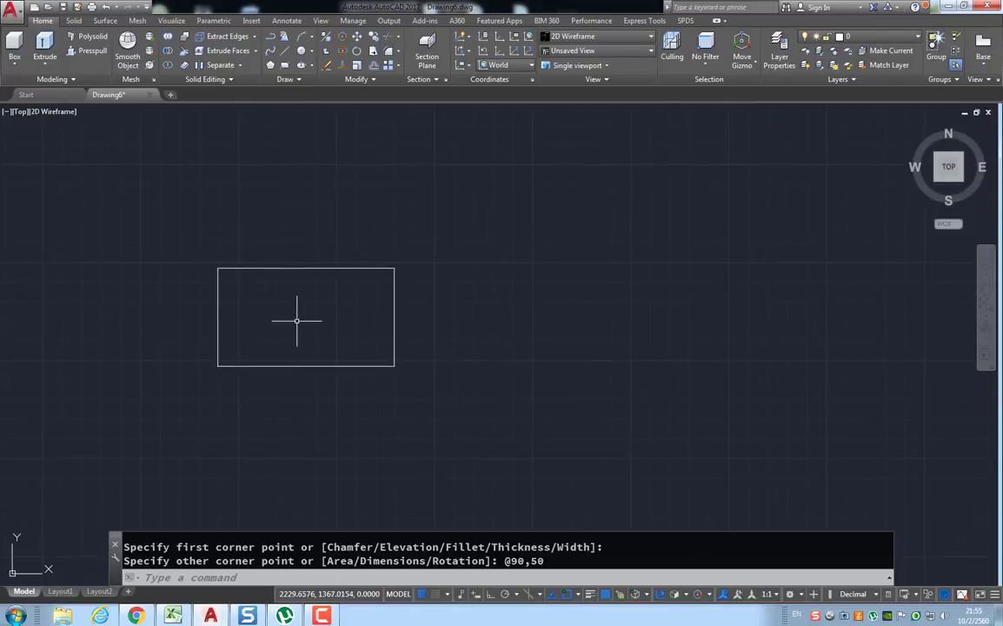
left_click(283, 65)
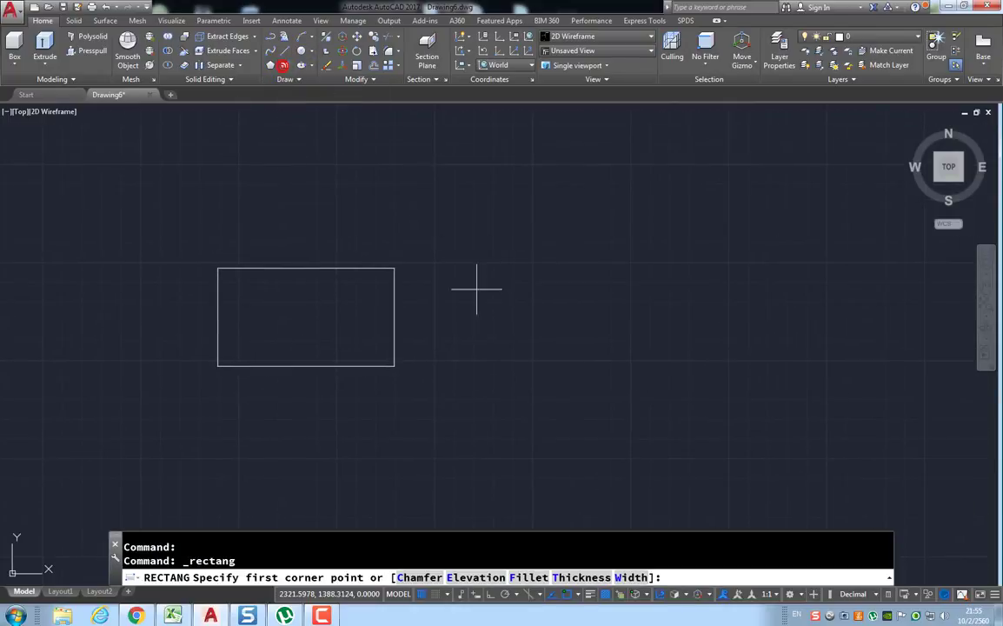
left_click(444, 358)
type("@70,40")
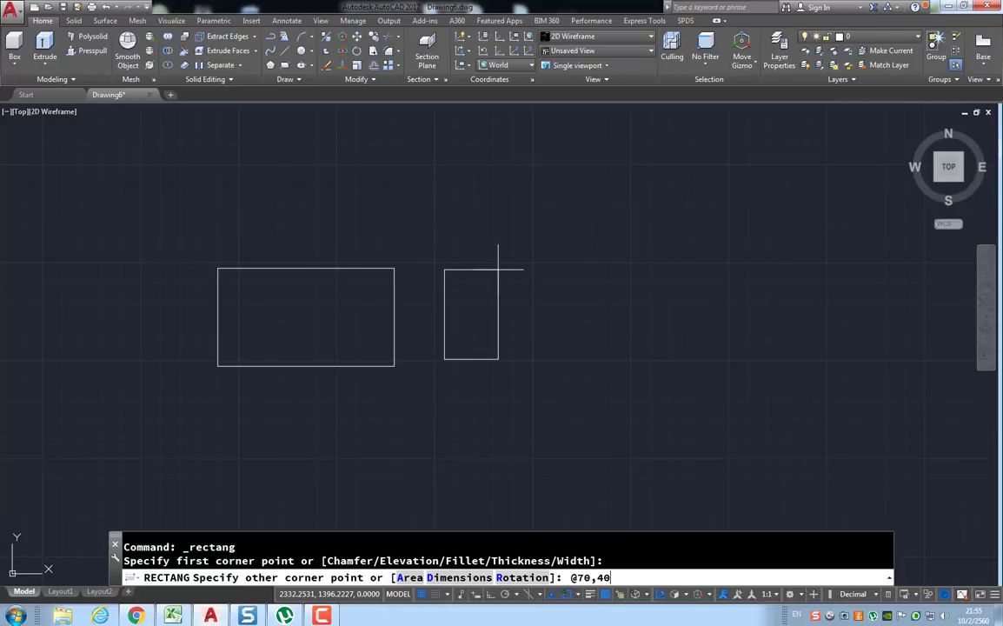
key("Return")
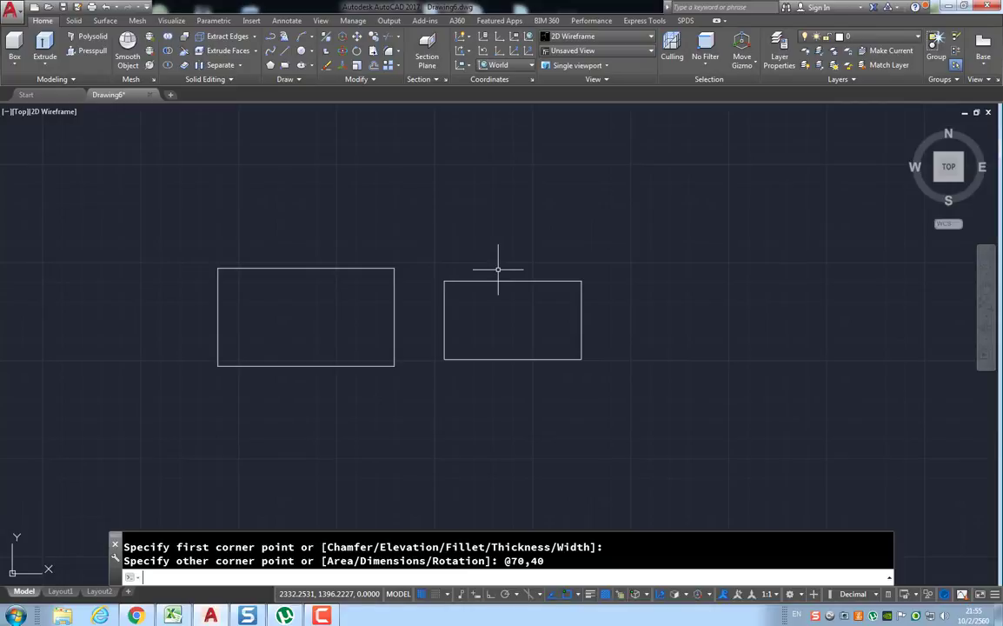
Draw a radius-12 circle above the rectangles.
left_click(301, 49)
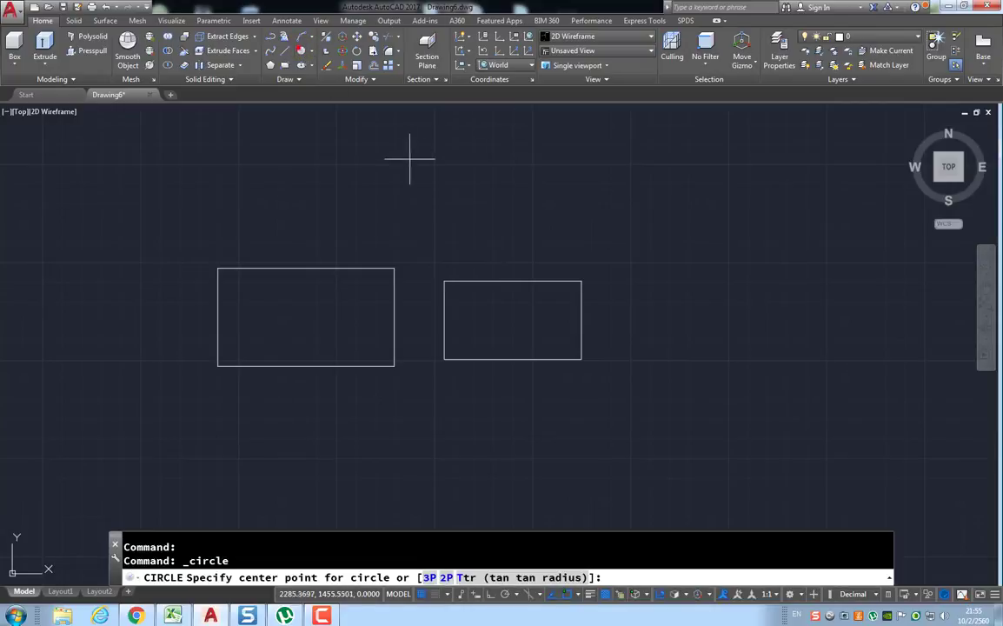
left_click(426, 184)
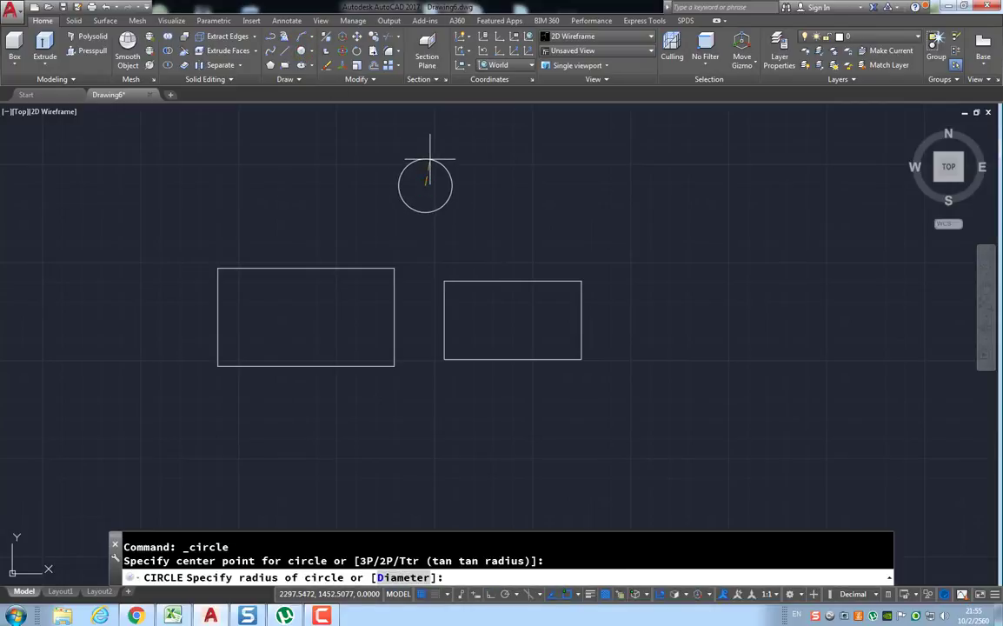
type("12")
key("Return")
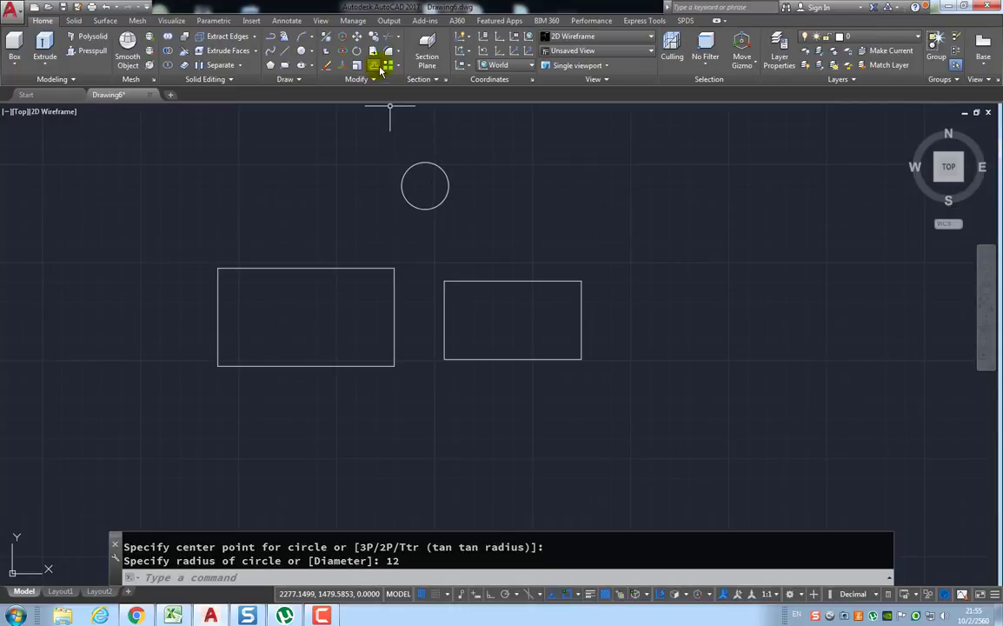
Move the 70 by 40 rectangle from its centre to the 90 by 50 rectangle's centre.
left_click(356, 35)
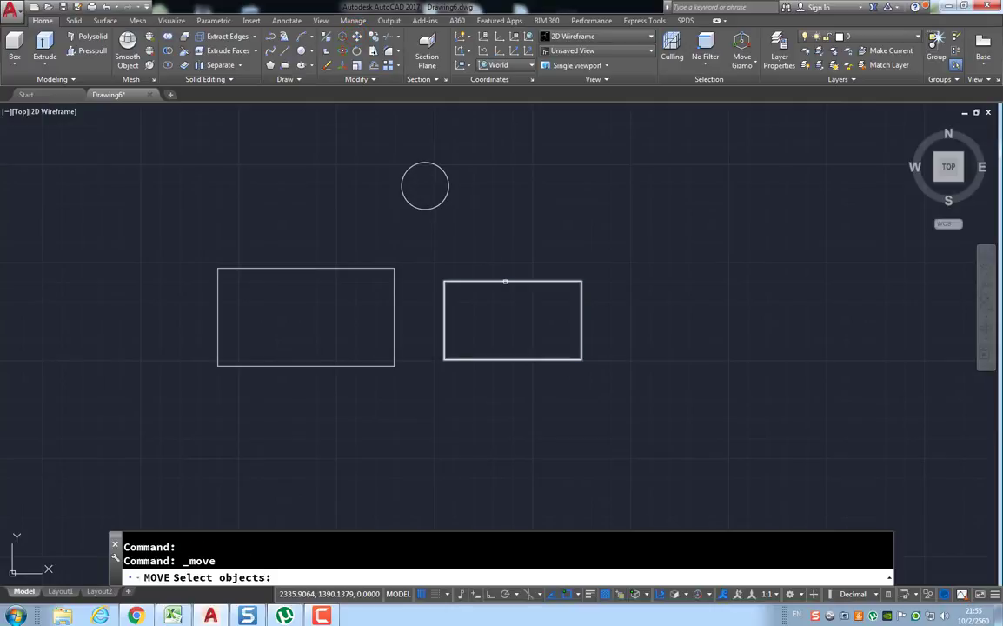
left_click(505, 281)
key("Return")
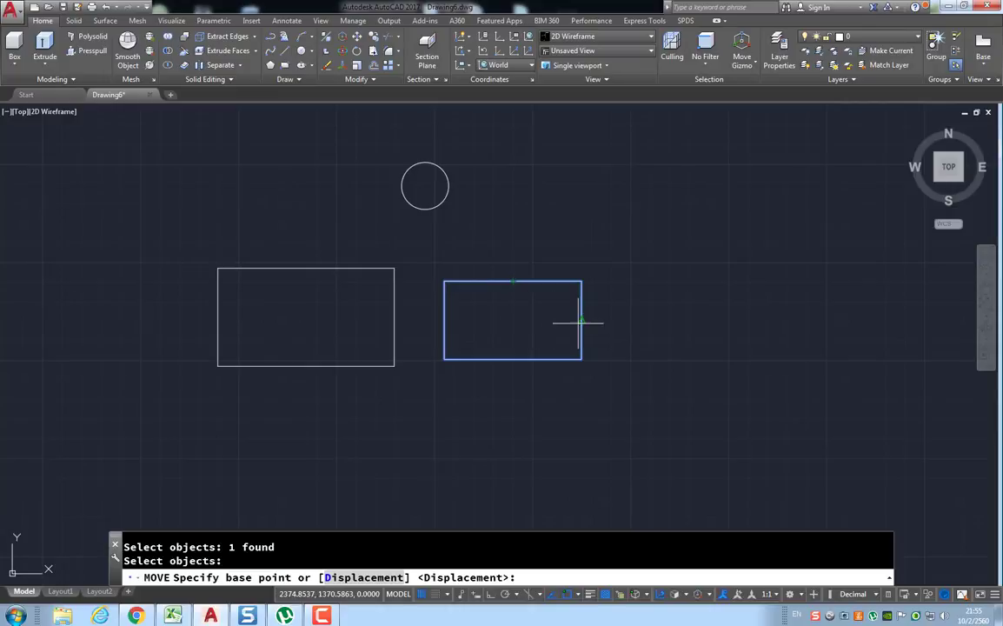
left_click(521, 320)
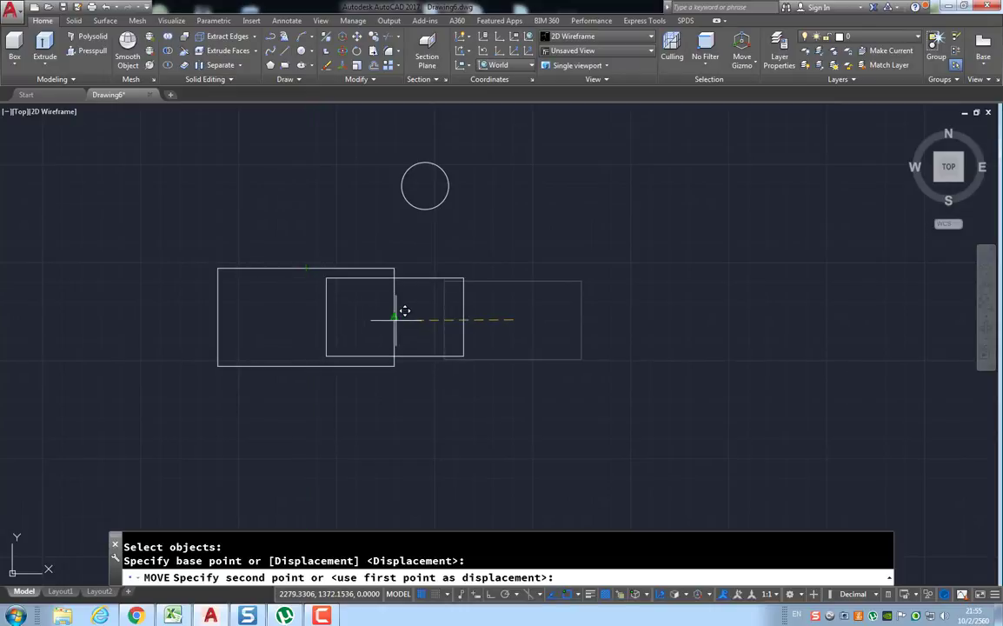
left_click(314, 316)
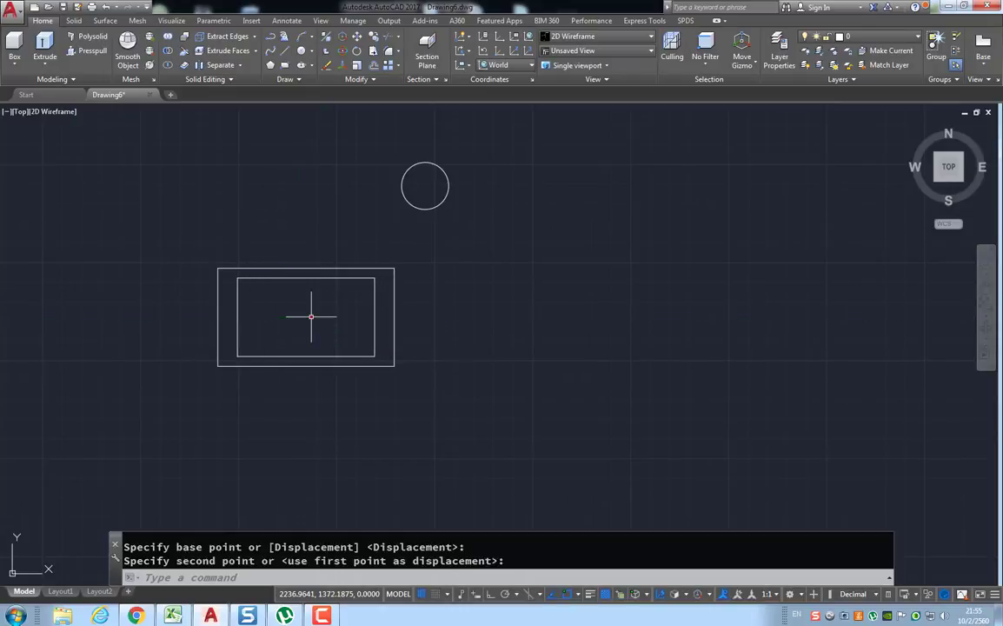
Move the radius-12 circle from its centre to the rectangles' centre, then view isometrically.
left_click(356, 40)
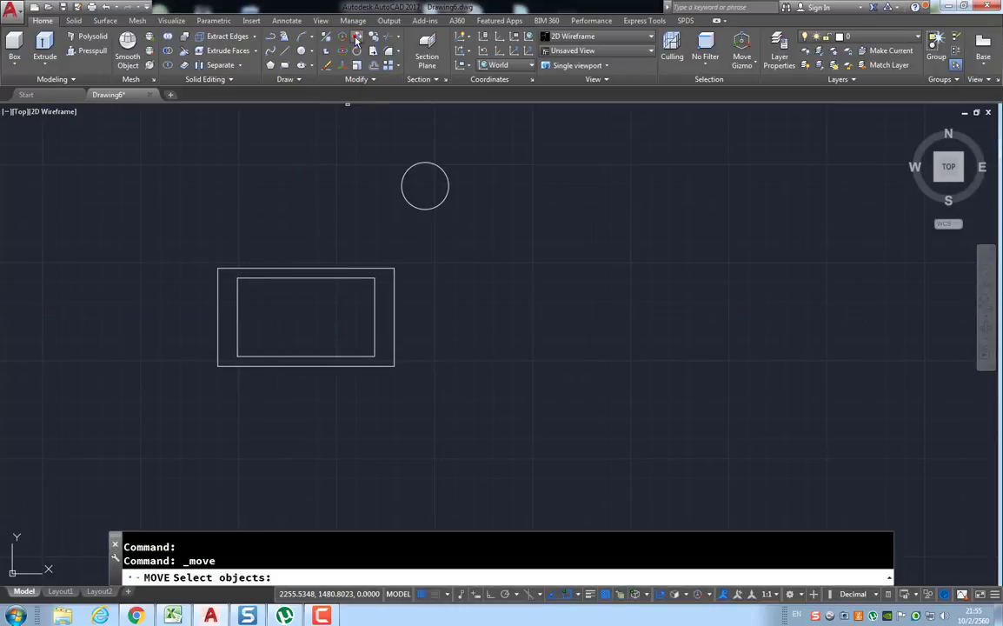
left_click(418, 165)
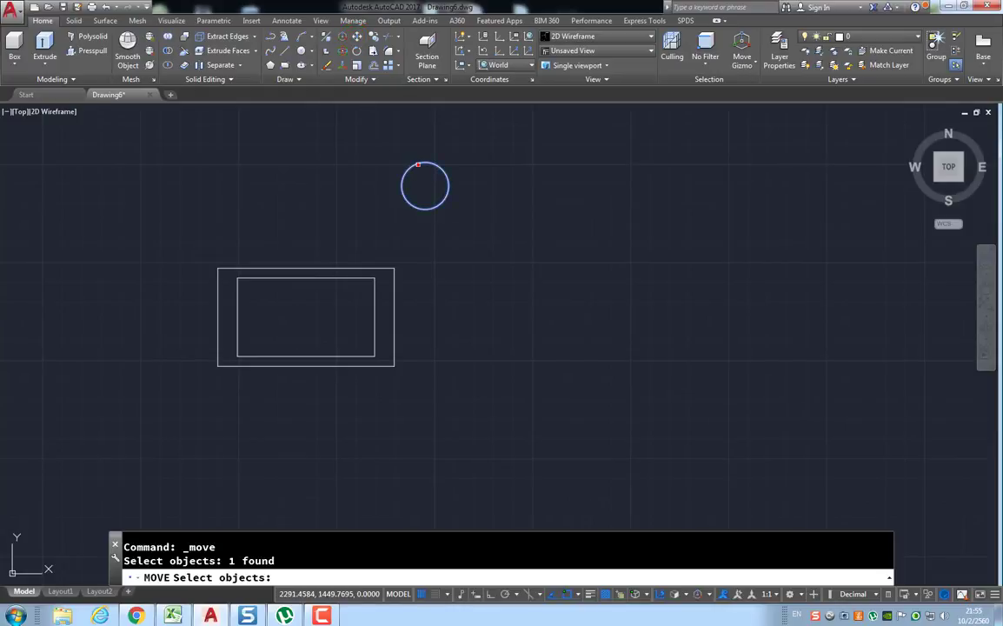
key("Return")
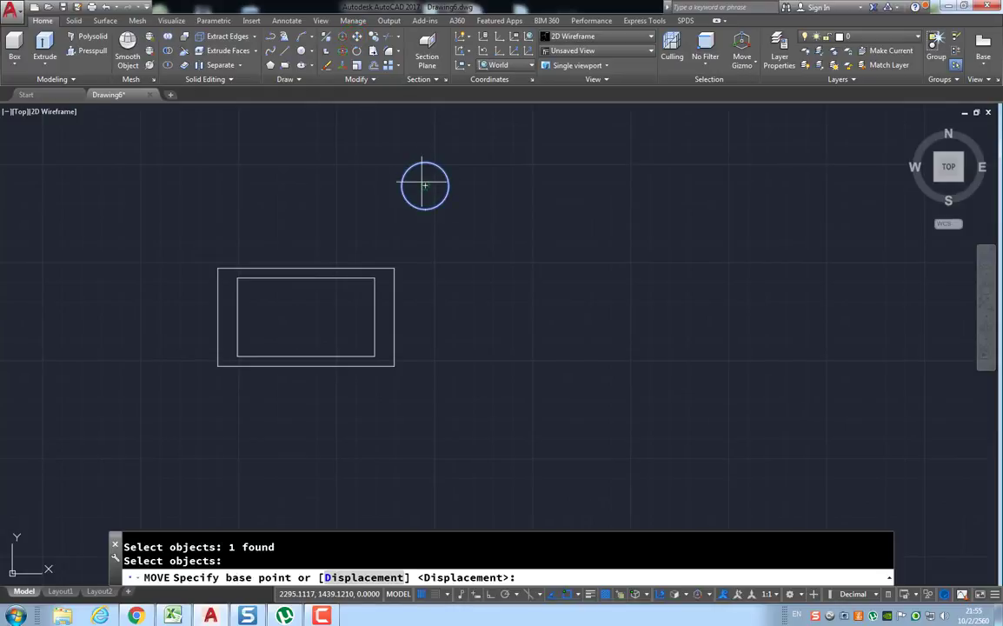
left_click(424, 185)
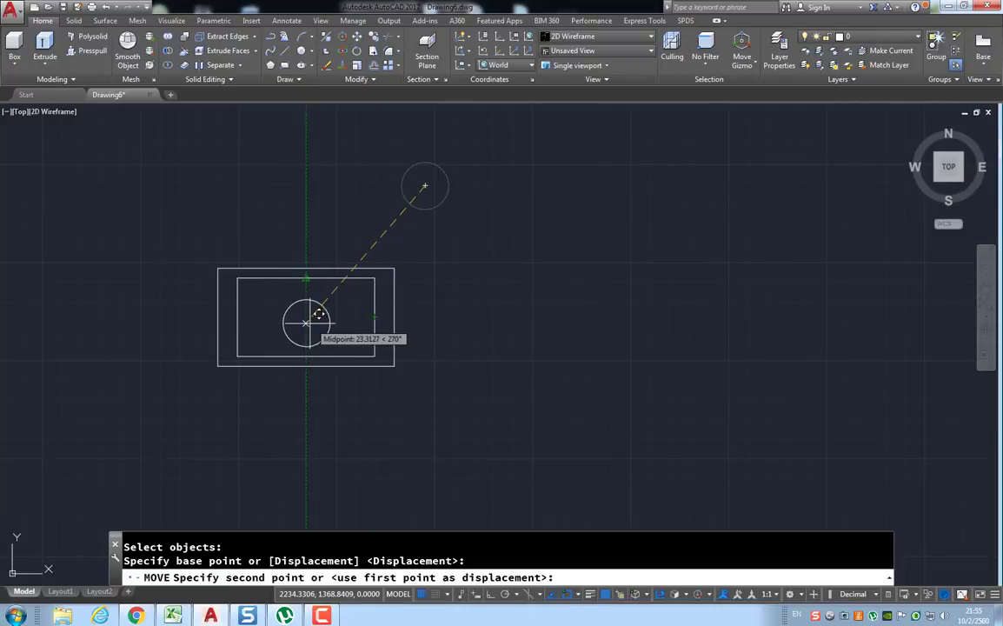
left_click(306, 317)
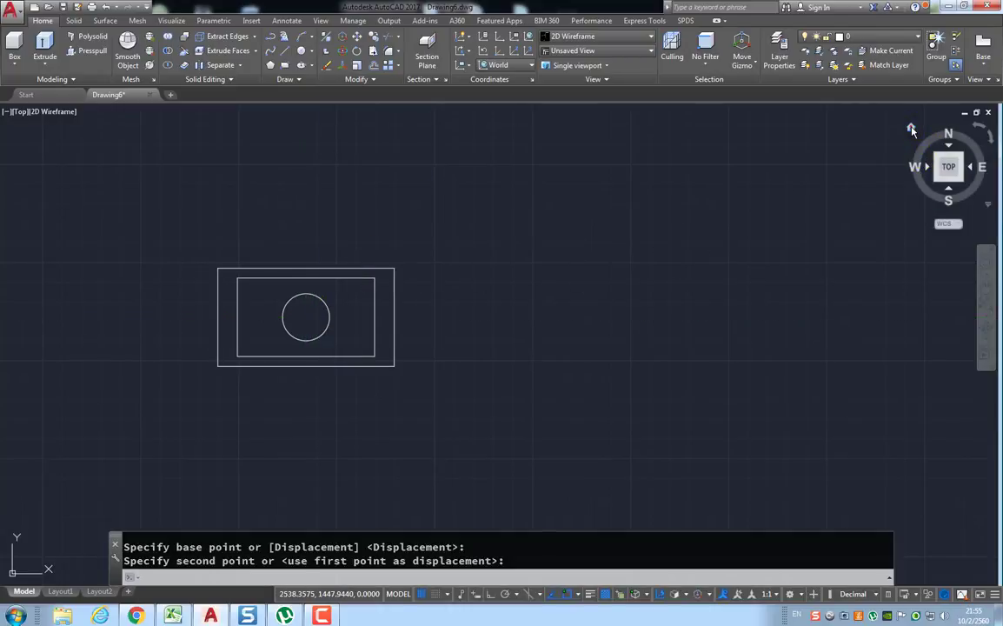
left_click(911, 129)
With Ortho on, raise the inner 70 by 40 rectangle 170 units along Z.
scroll(661, 178, "down", 5)
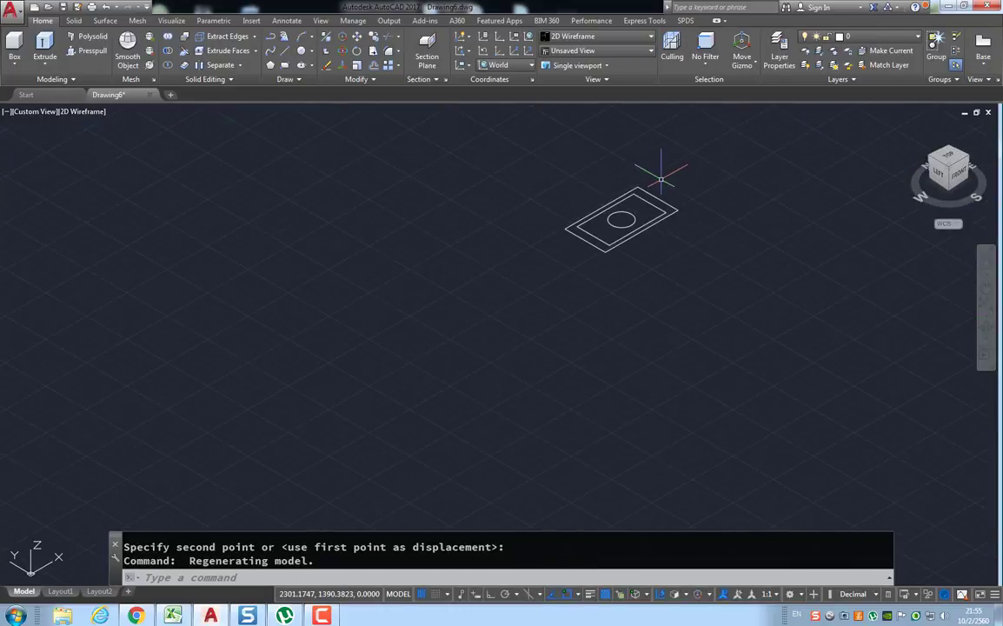
middle_click_drag(661, 179, 541, 342)
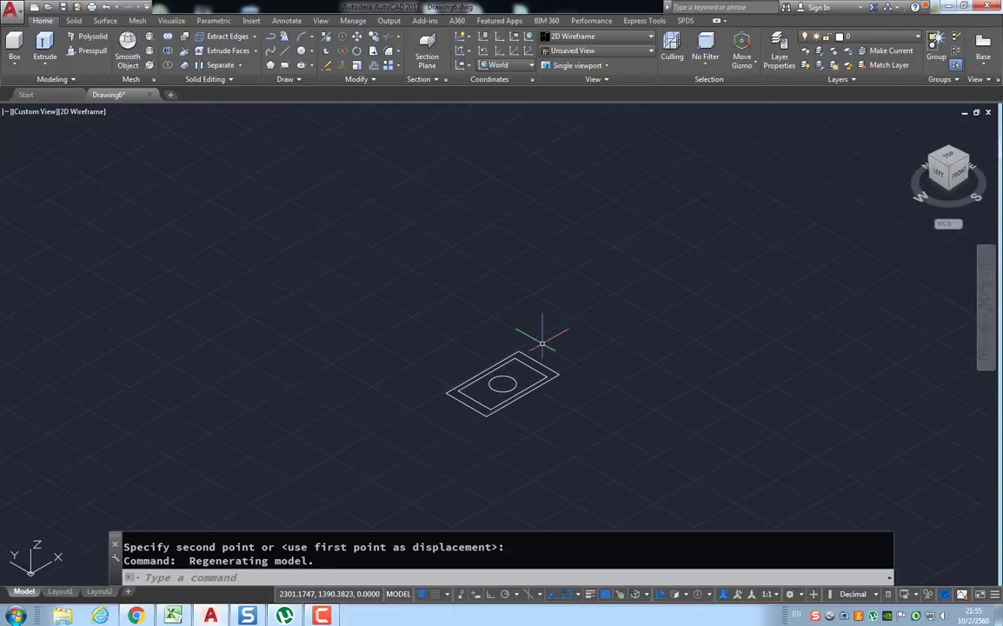
left_click(356, 36)
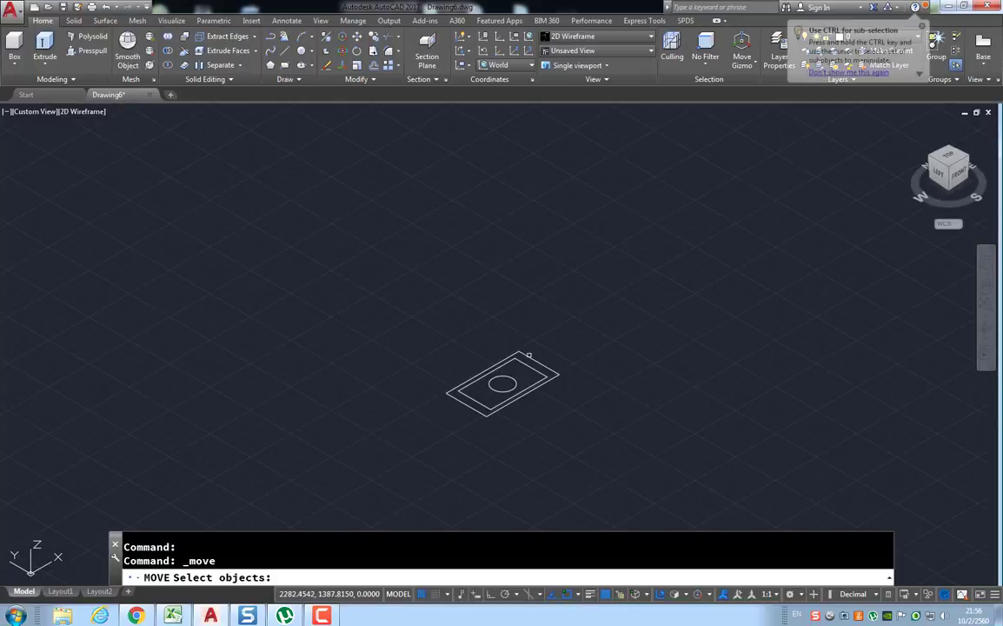
left_click(532, 366)
key("Return")
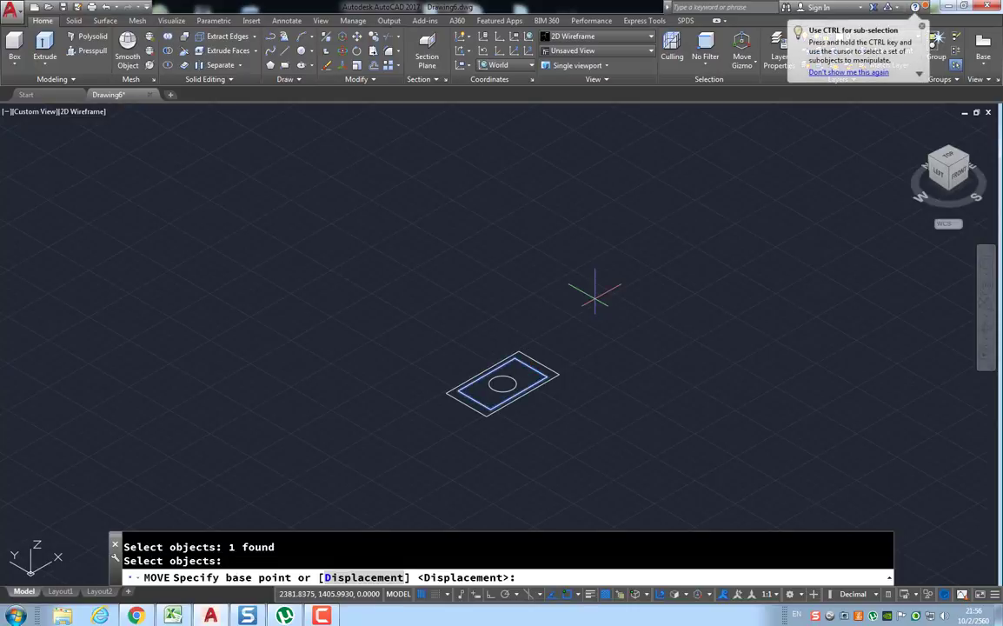
left_click(606, 346)
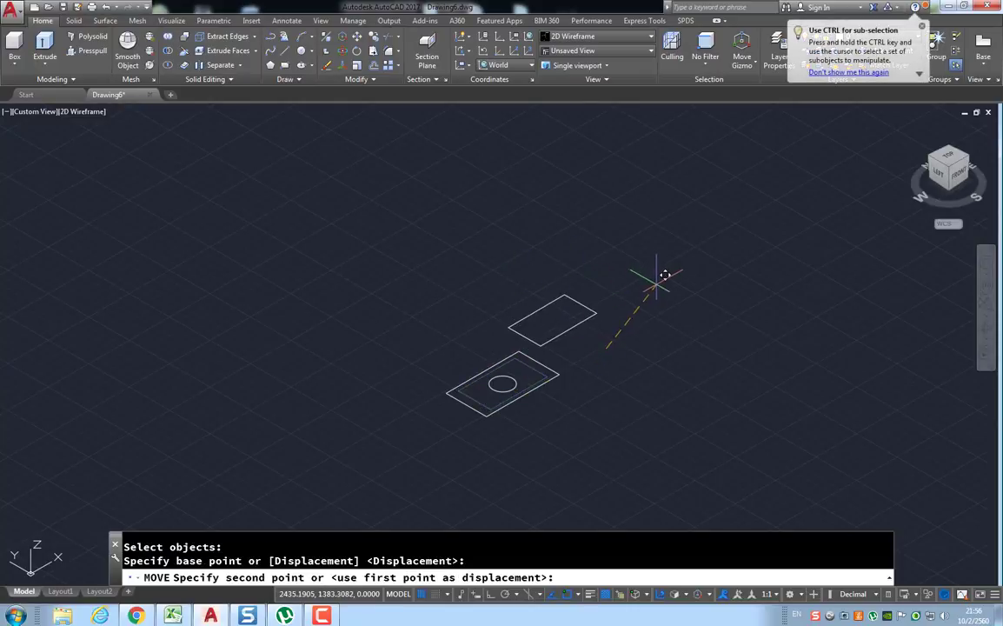
key("F8")
type("170")
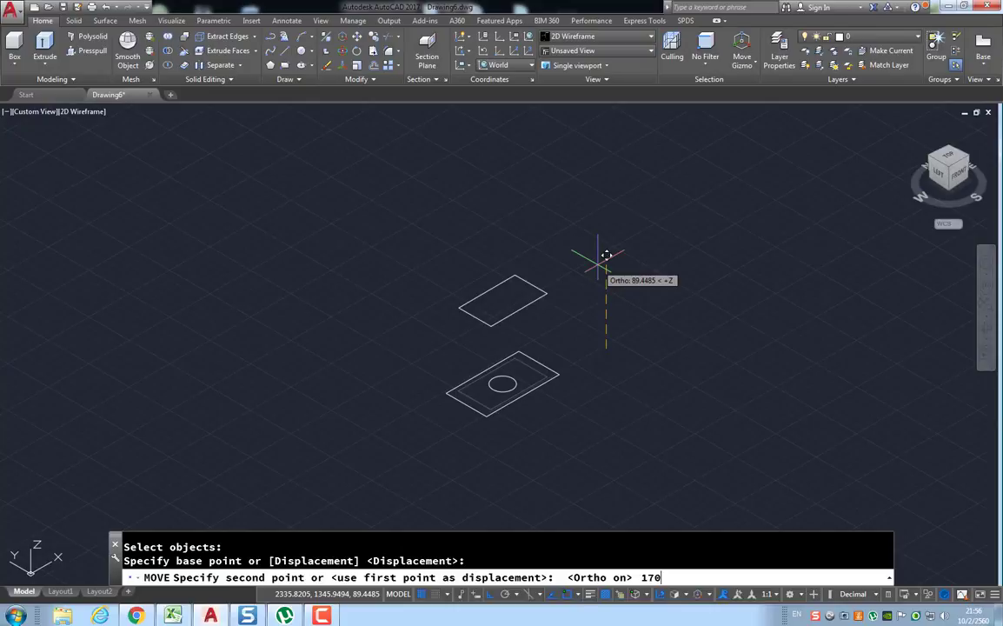
key("Return")
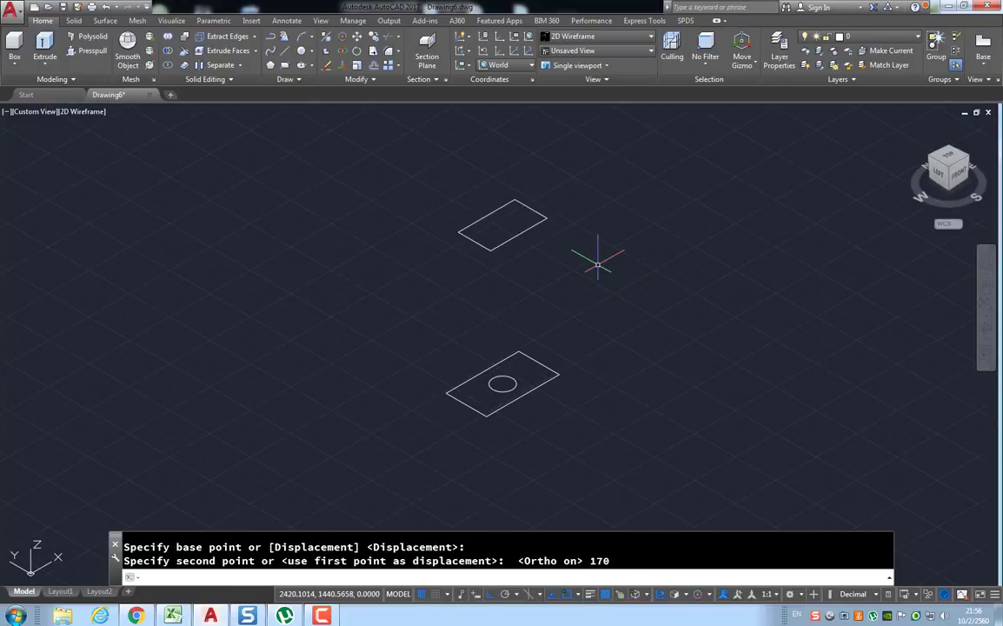
Raise the circle 220 units along Z above the base rectangle.
left_click(357, 42)
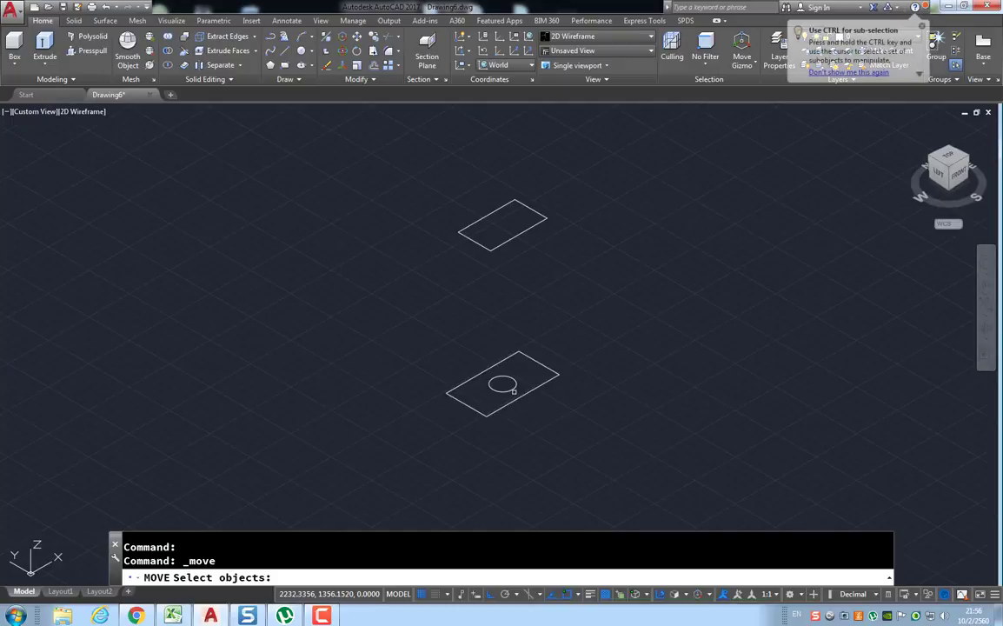
left_click(513, 389)
key("Return")
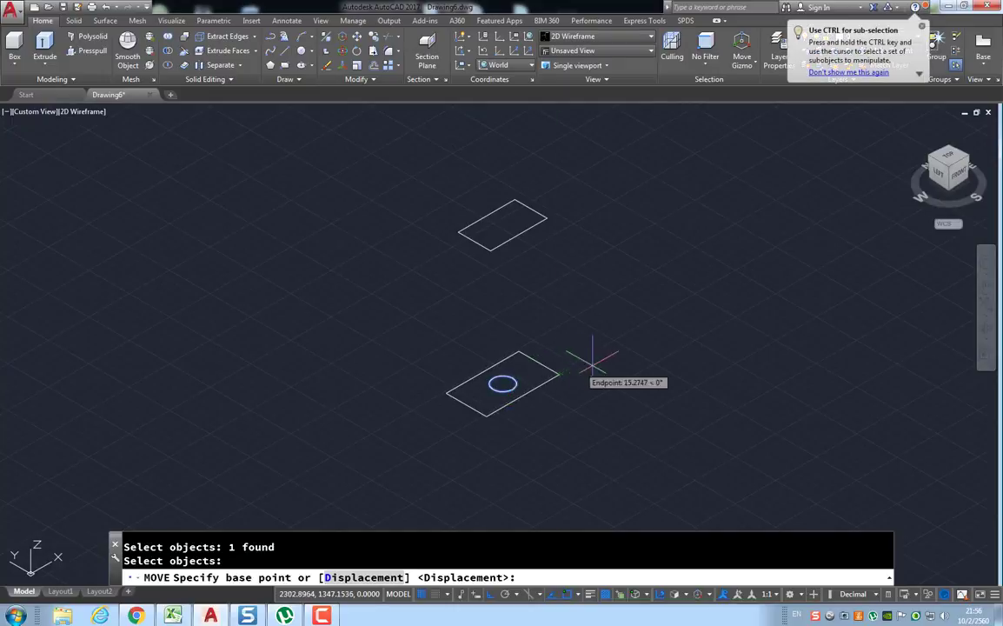
left_click(606, 363)
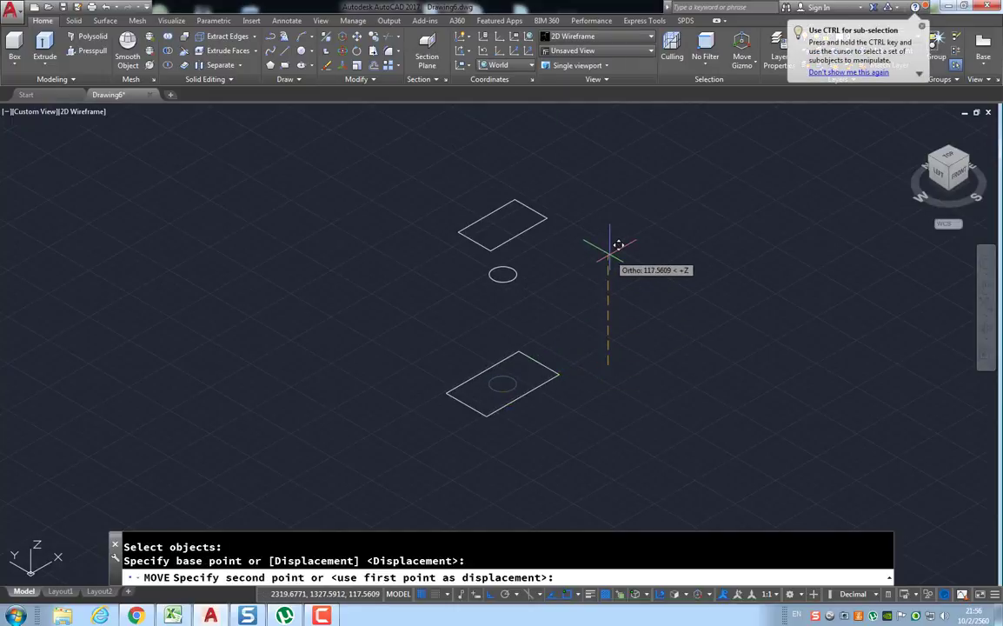
type("220")
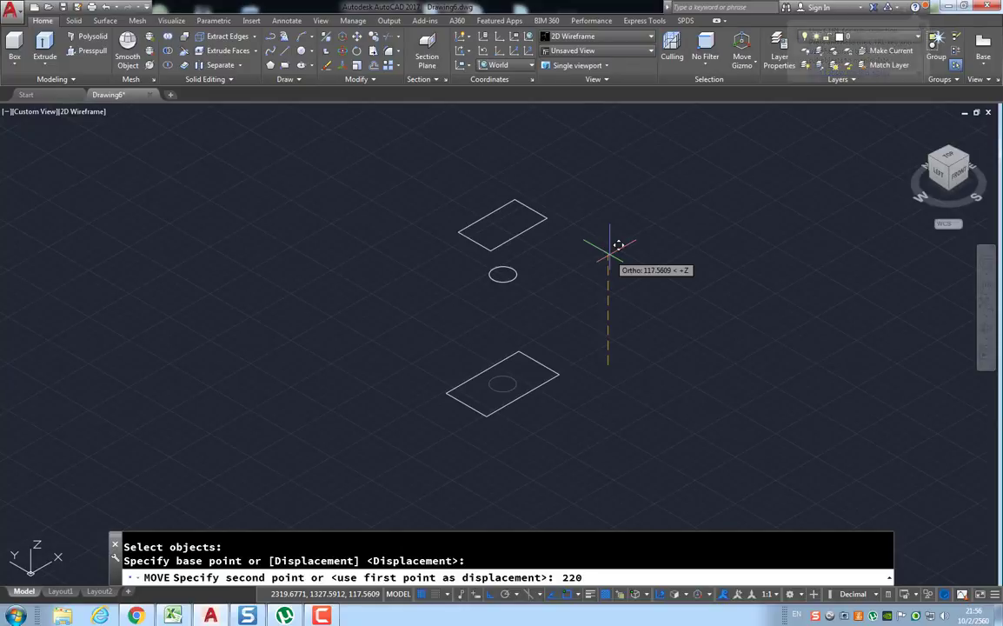
key("Return")
middle_click_drag(610, 254, 507, 268)
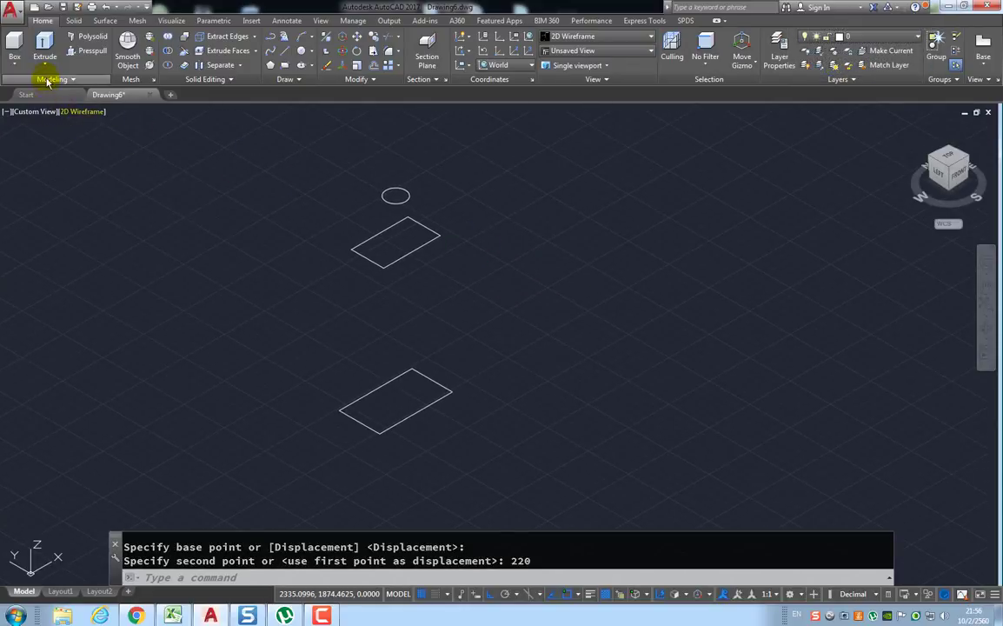
Start a loft through the lower rectangle, upper rectangle and circle.
left_click(71, 20)
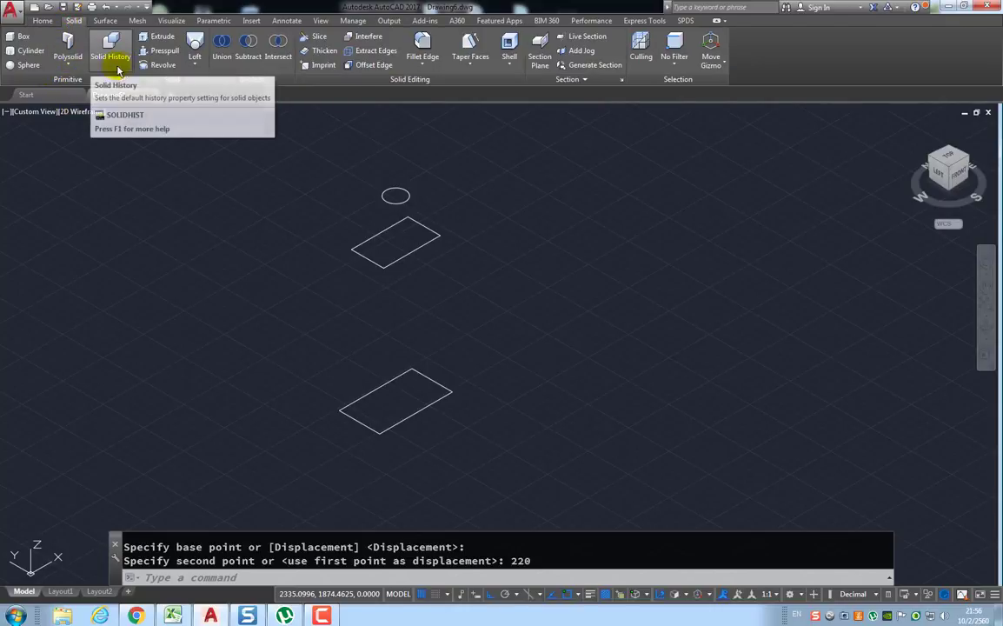
left_click(197, 68)
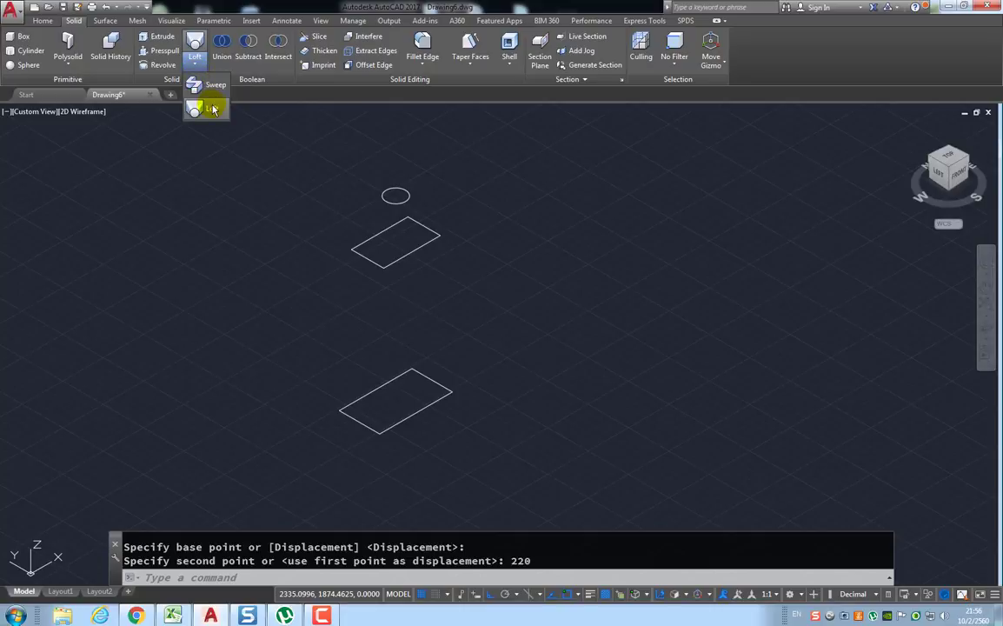
left_click(212, 110)
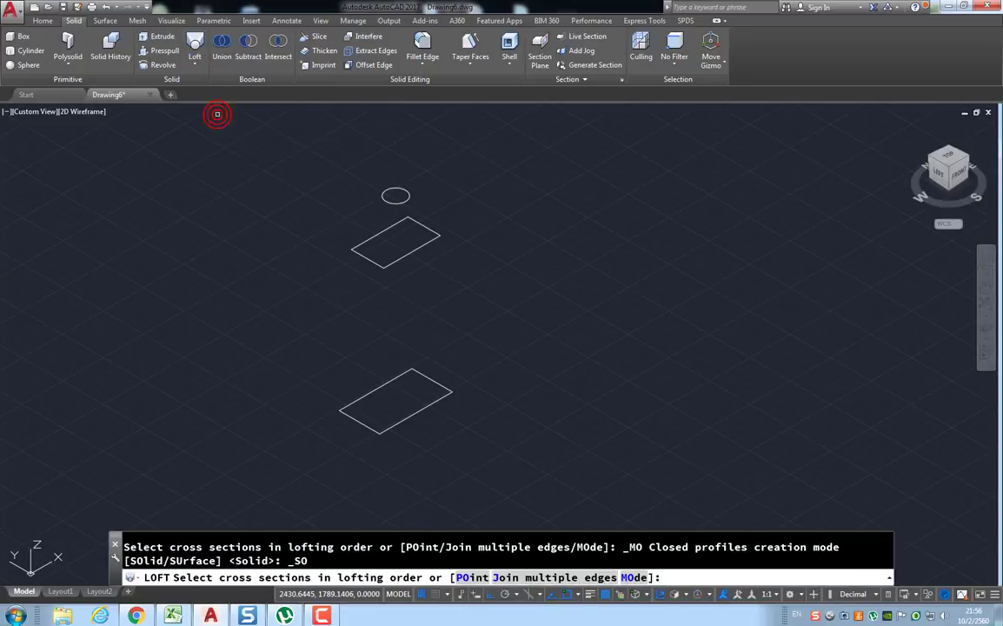
left_click(408, 420)
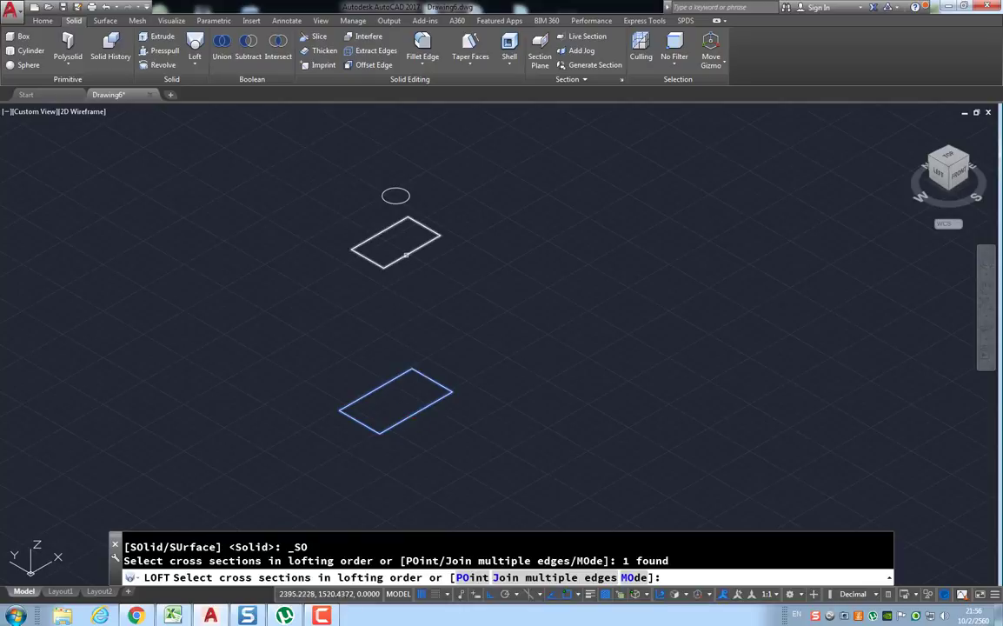
left_click(405, 255)
left_click(405, 199)
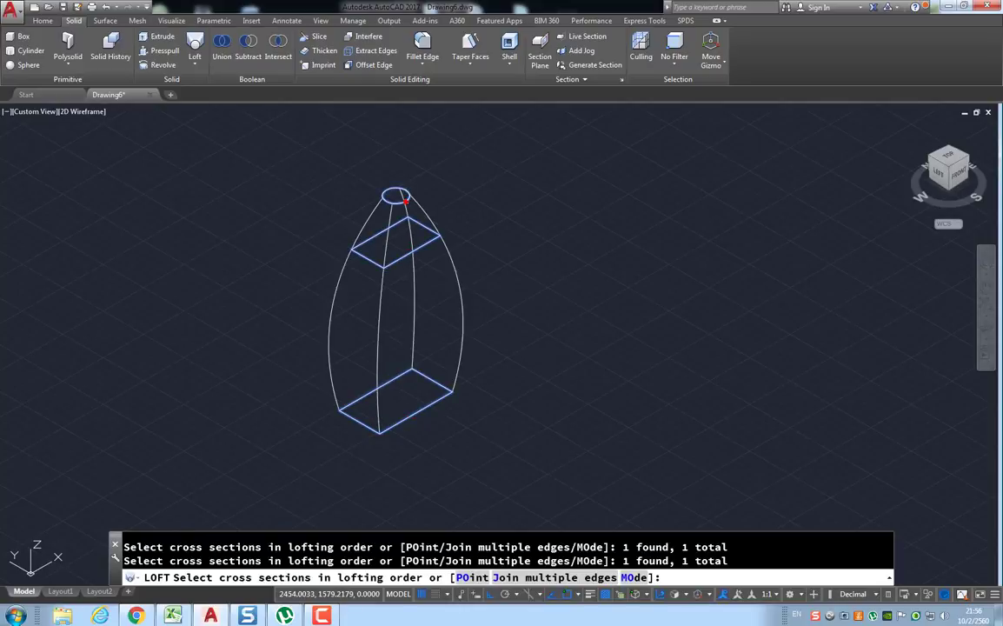
key("Return")
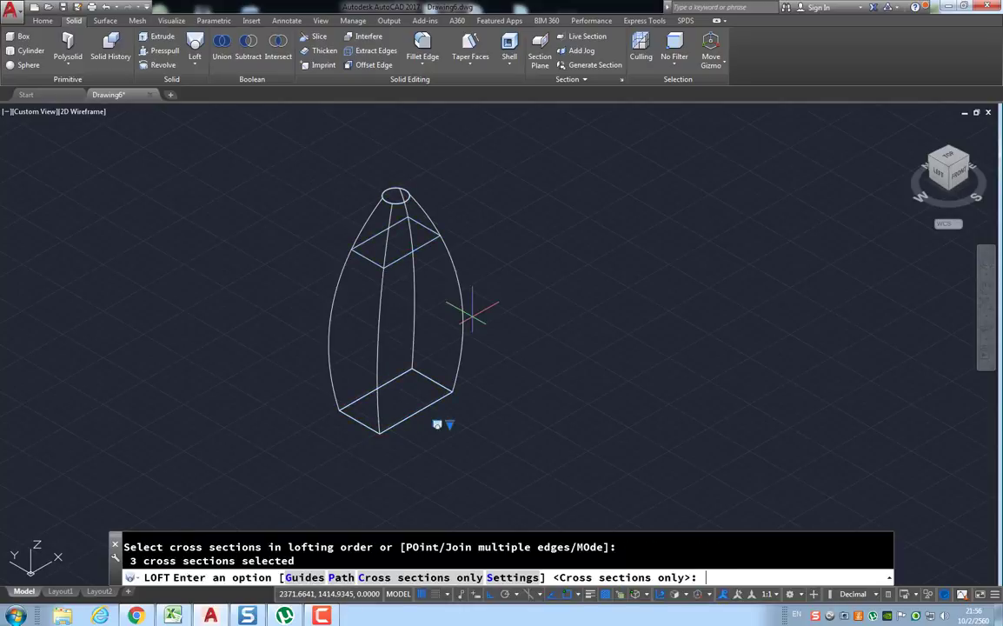
Try the Ruled, Normal to all sections, Normal to start section and Draft angle loft options.
right_click(449, 423)
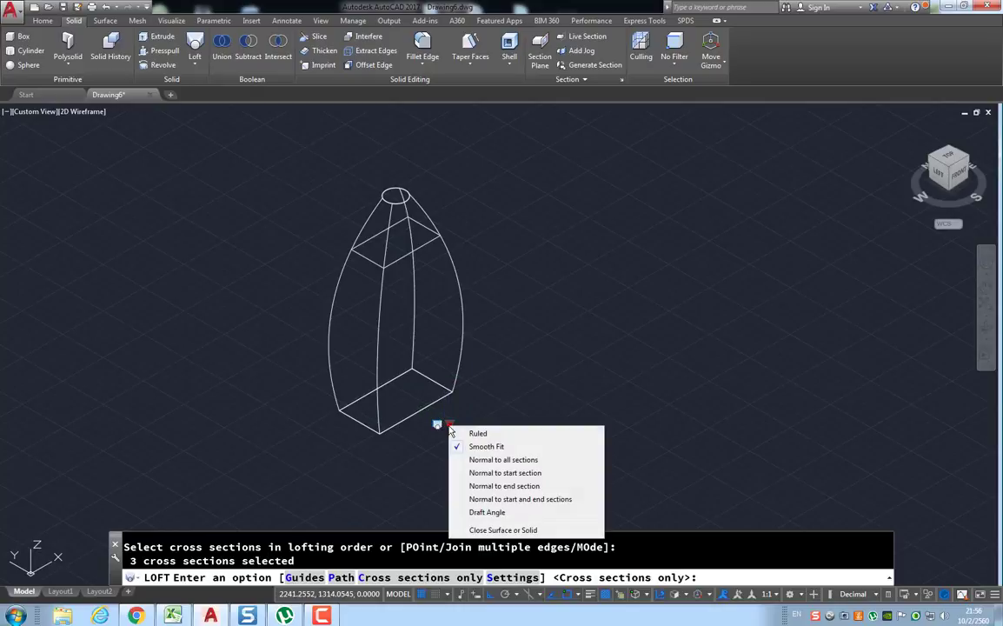
left_click(457, 433)
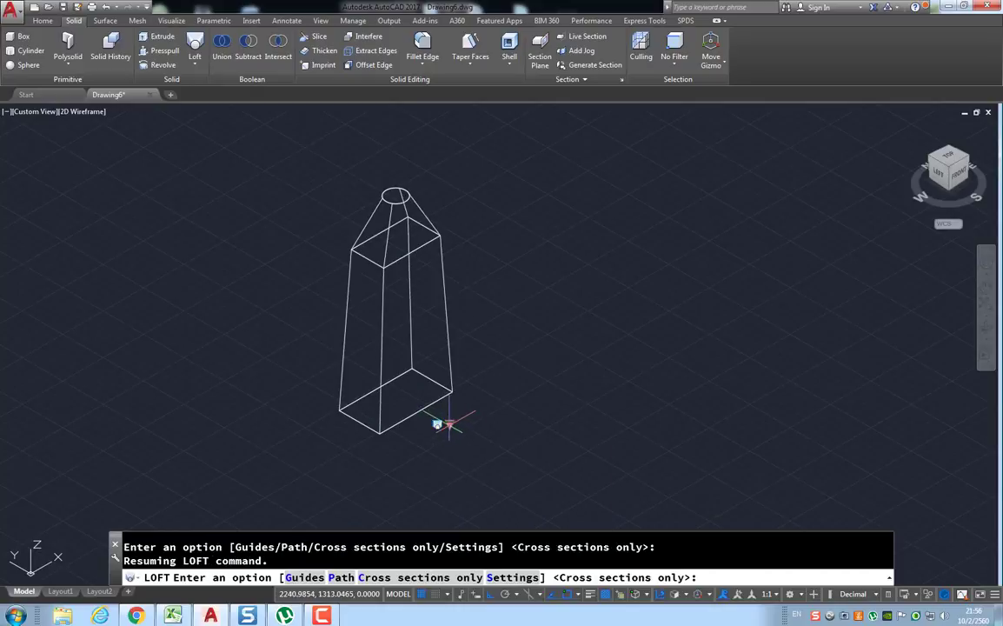
right_click(448, 423)
left_click(504, 459)
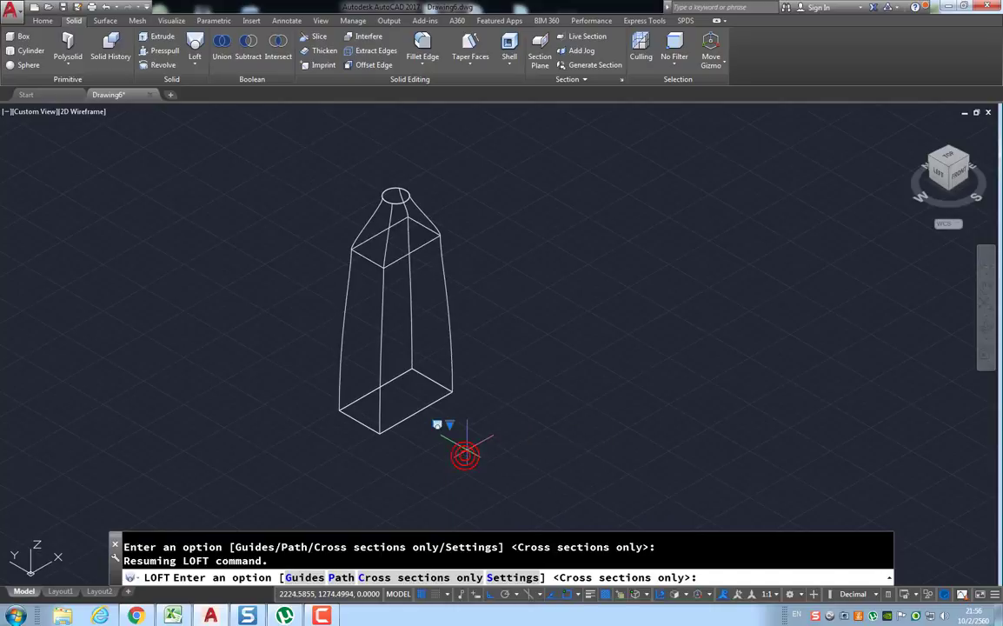
right_click(451, 427)
left_click(470, 474)
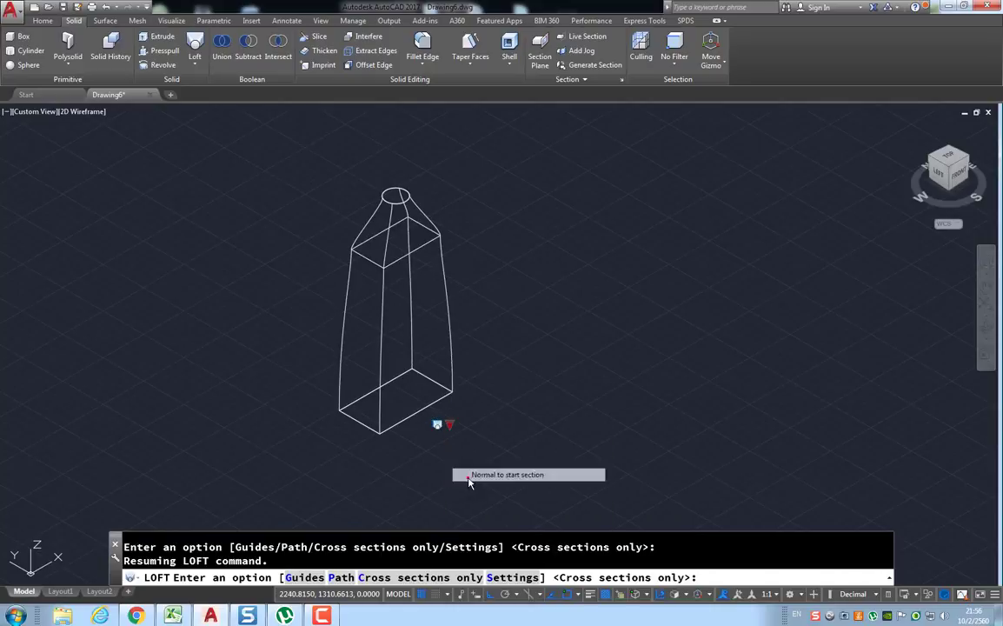
right_click(449, 423)
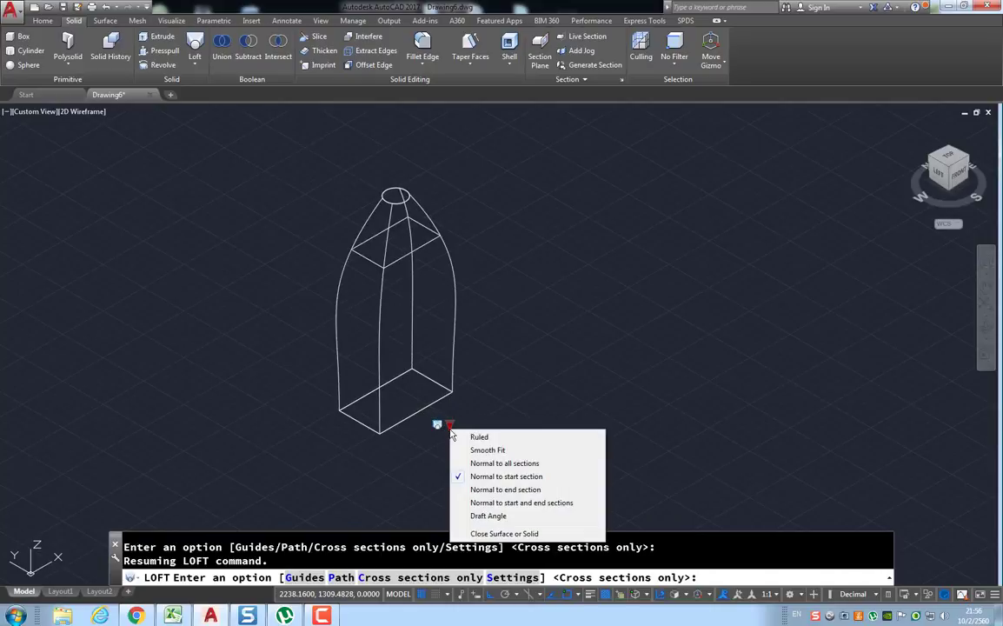
left_click(477, 516)
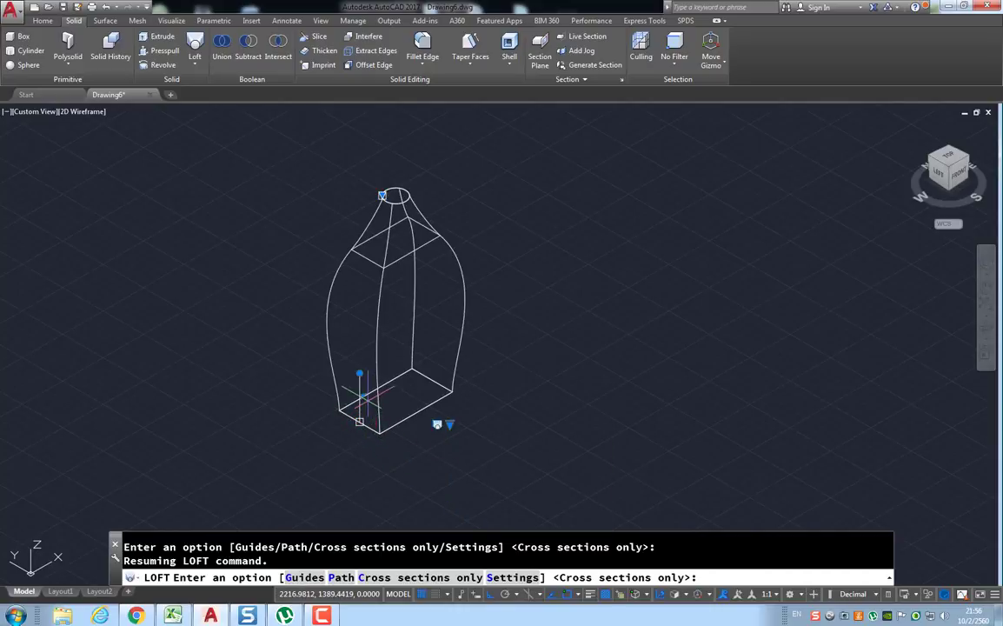
left_click_drag(359, 421, 352, 418)
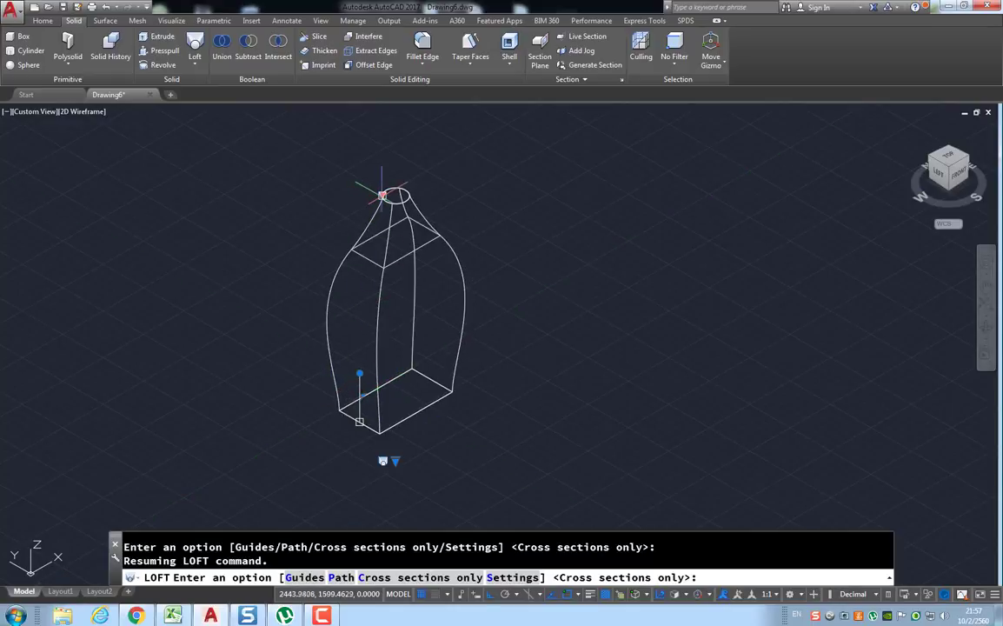
left_click_drag(382, 195, 371, 221)
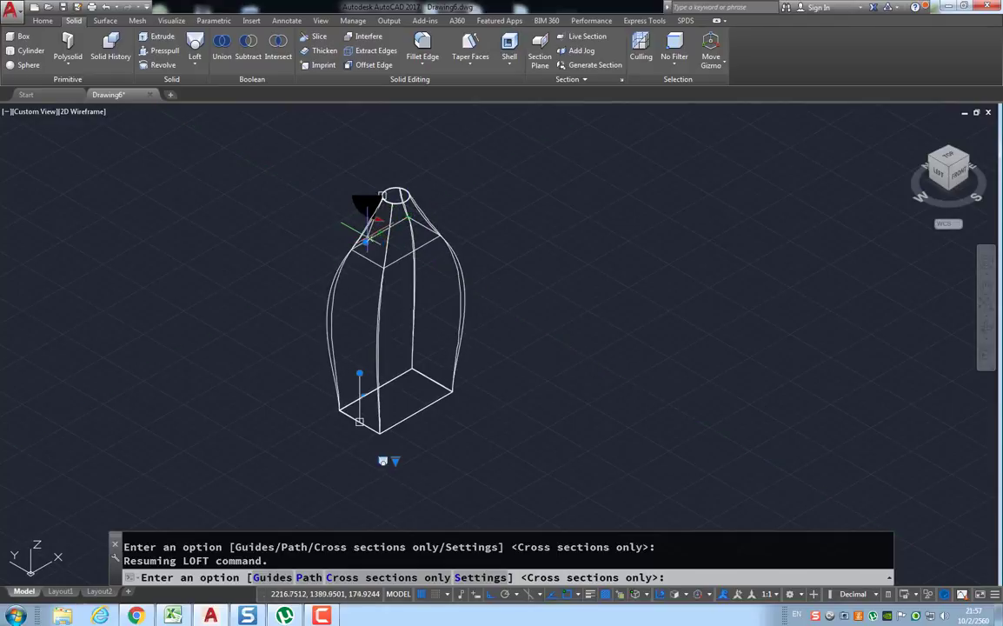
left_click_drag(371, 221, 367, 213)
Set the loft back to Ruled and create the bottle solid.
left_click(393, 457)
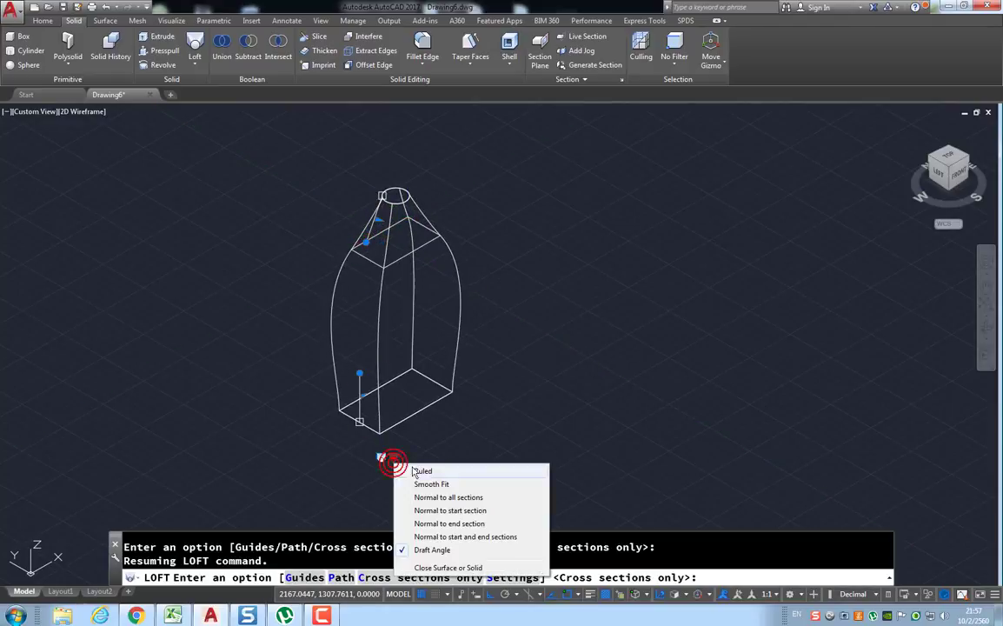
left_click(419, 468)
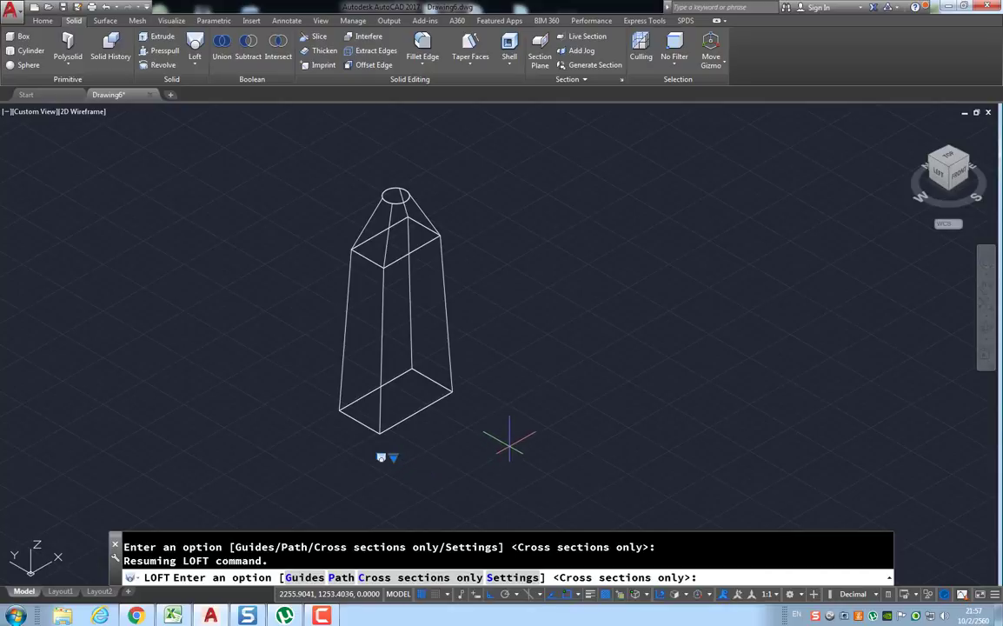
key("Return")
key("Return")
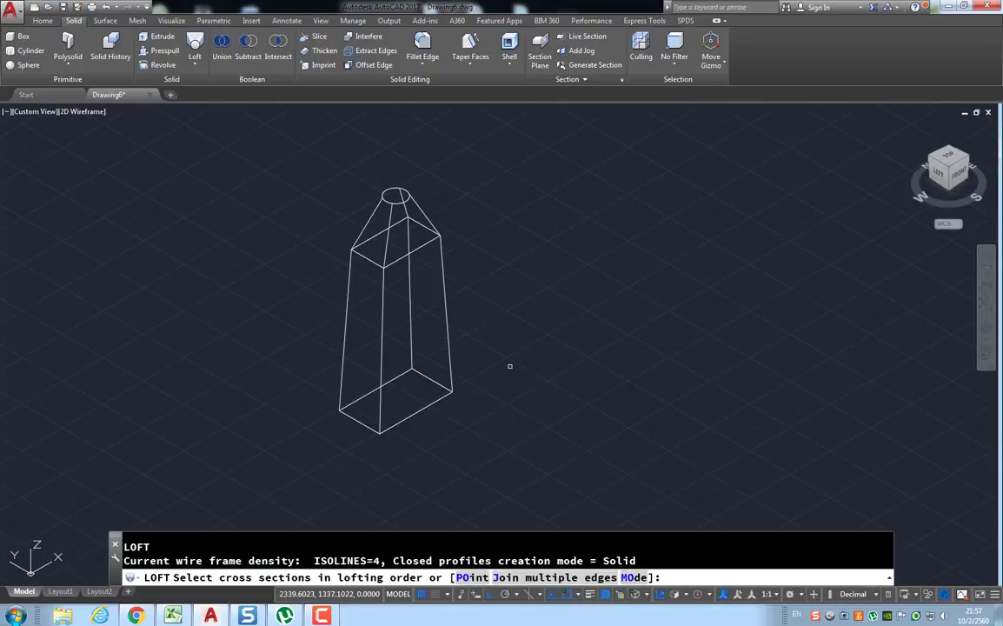
key("Escape")
middle_click_drag(517, 296, 543, 349)
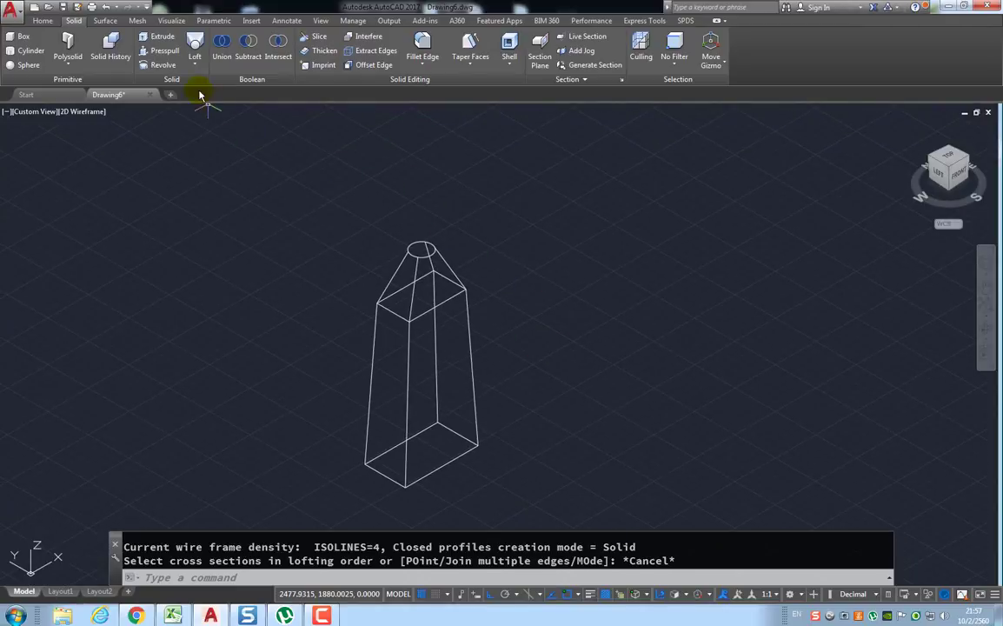
Presspull the top circle up 20 units to form the cylindrical neck.
left_click(165, 52)
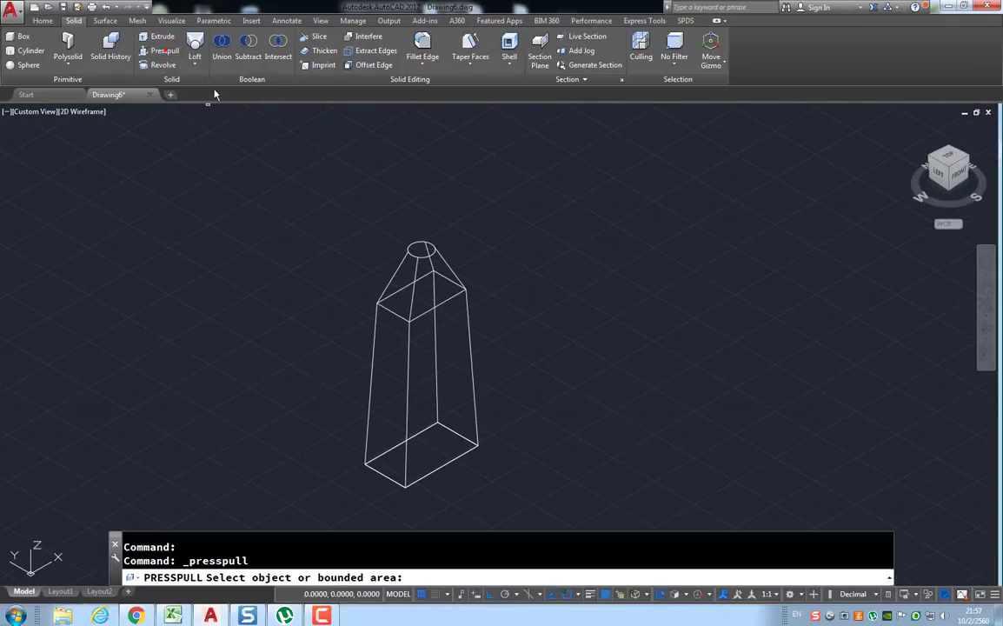
left_click(421, 250)
type("20")
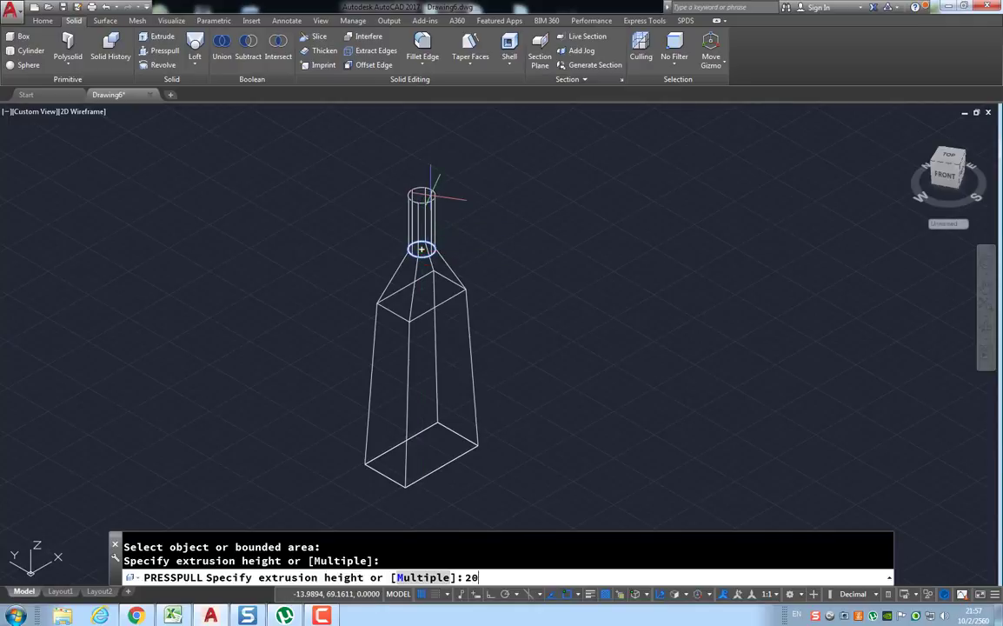
key("Return")
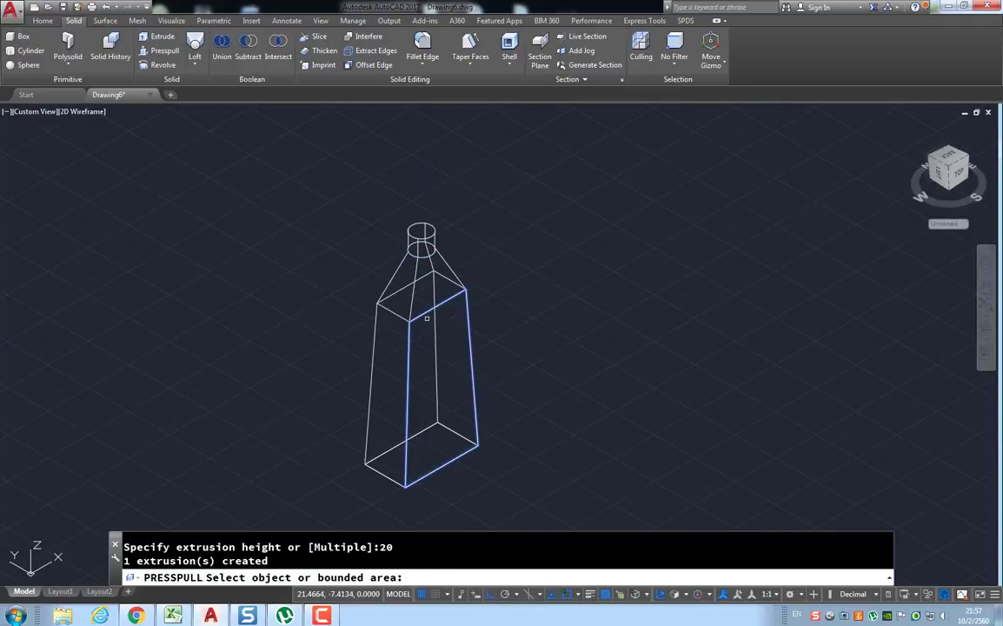
key("Return")
scroll(496, 305, "up", 2)
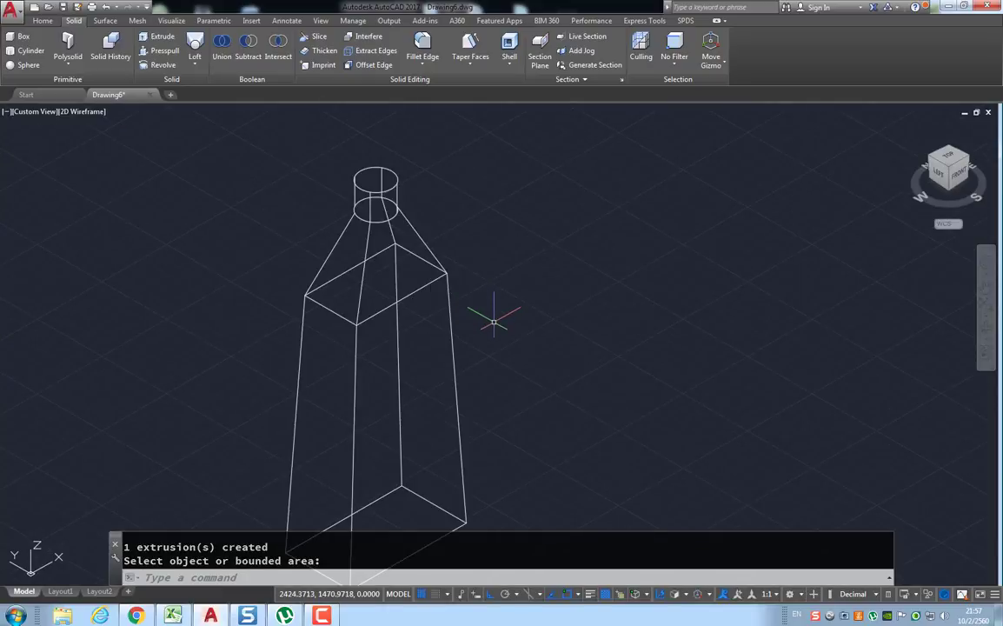
scroll(494, 321, "down", 2)
middle_click_drag(496, 326, 511, 308)
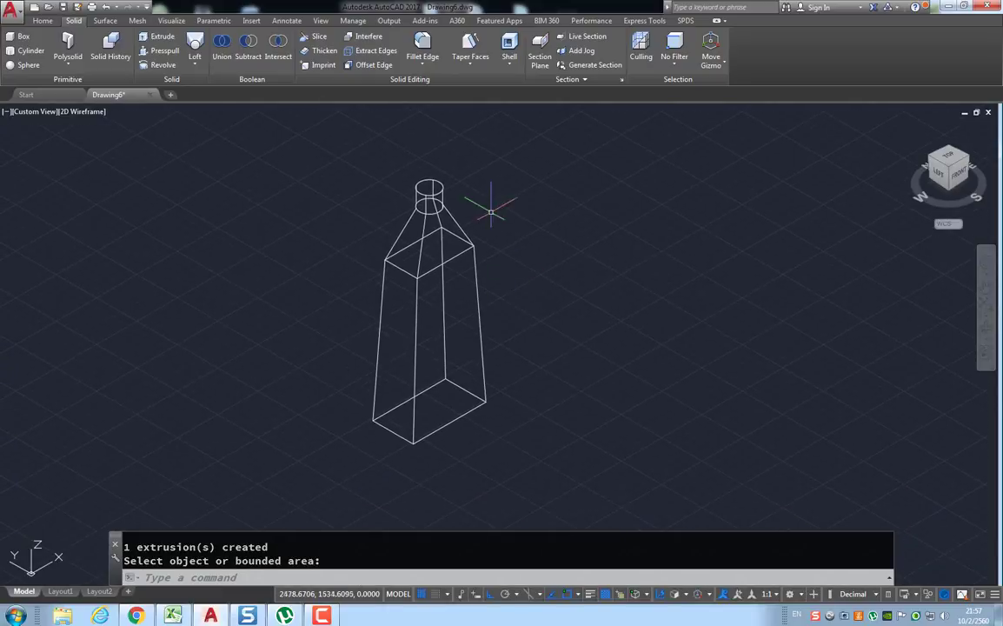
Fillet the bottle's bottom edge loop with radius 10.
left_click(426, 43)
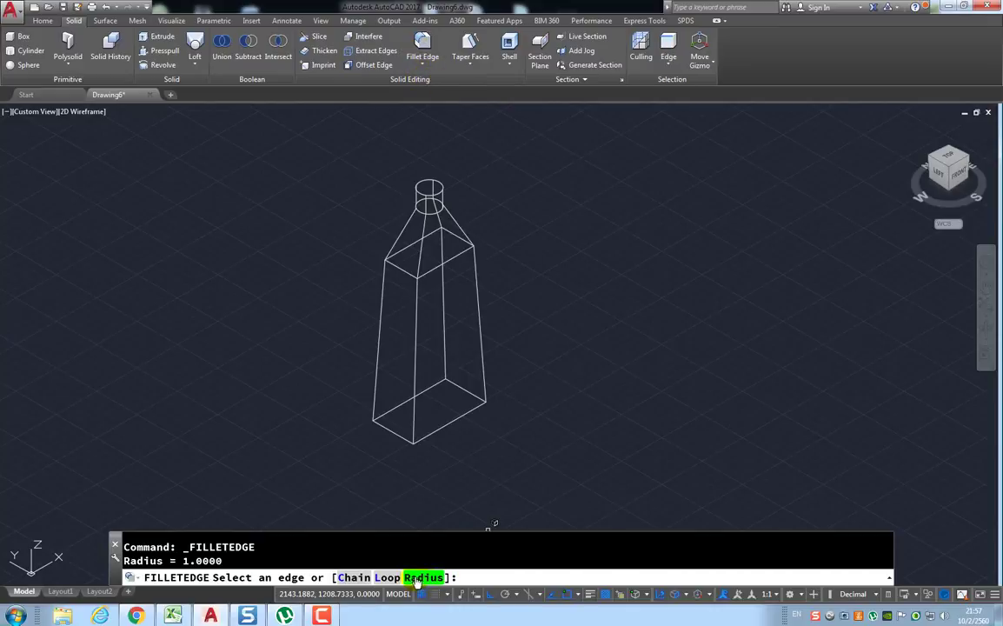
left_click(439, 577)
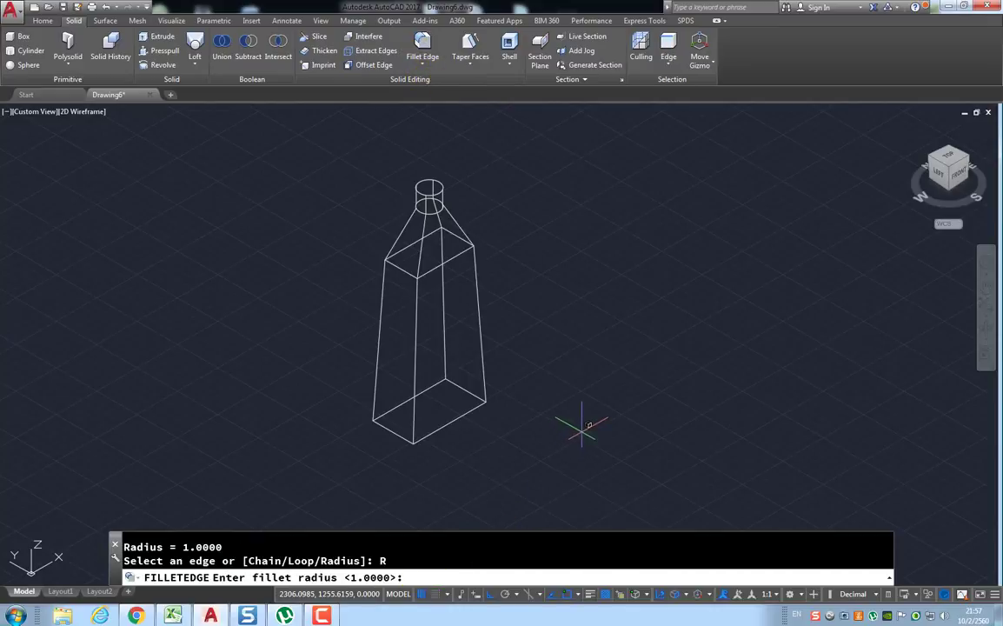
type("10")
key("Return")
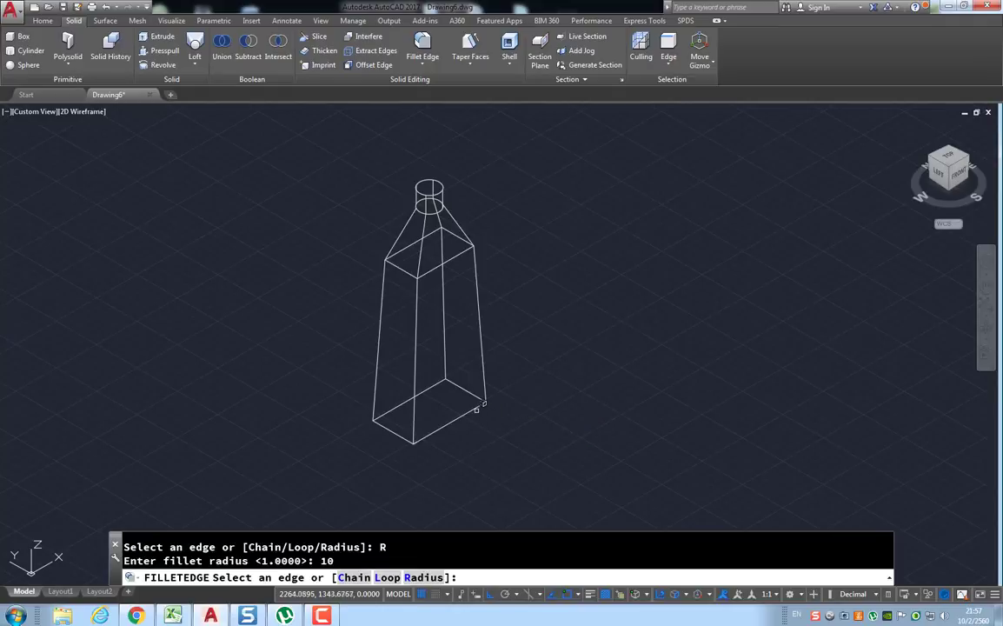
left_click(477, 407)
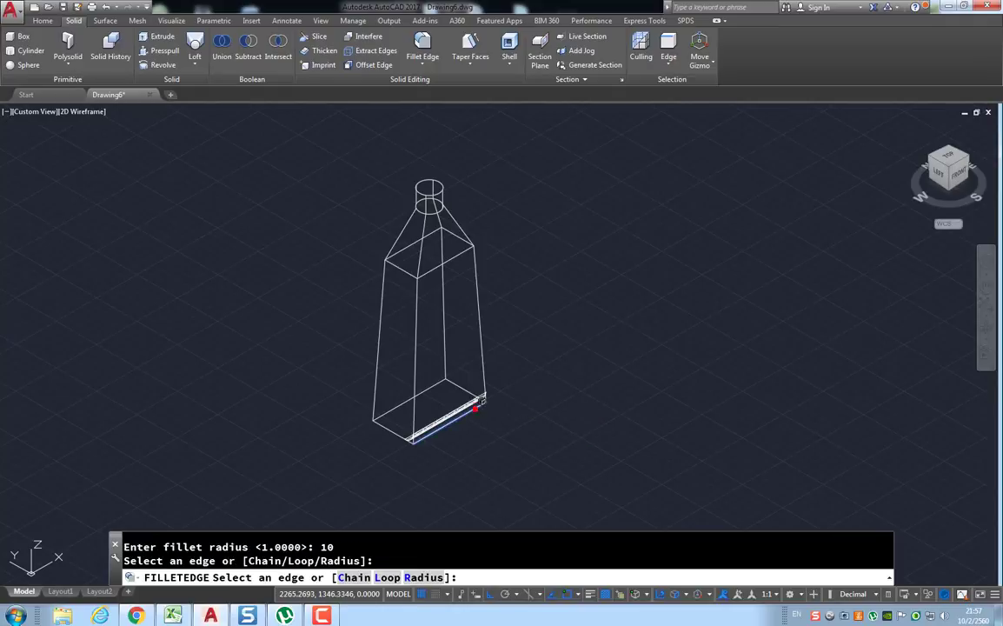
left_click(379, 577)
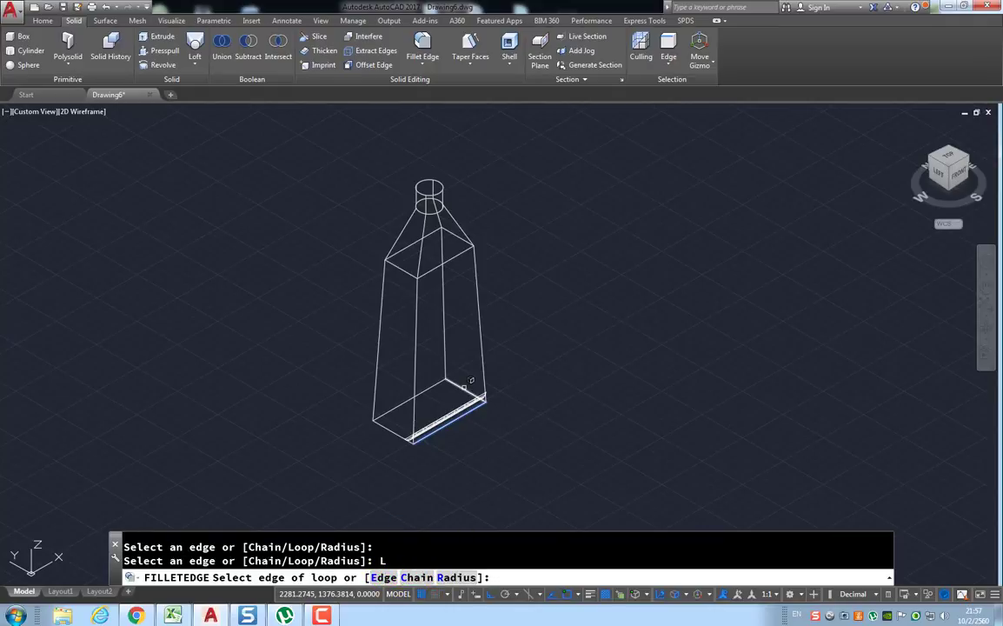
left_click(471, 381)
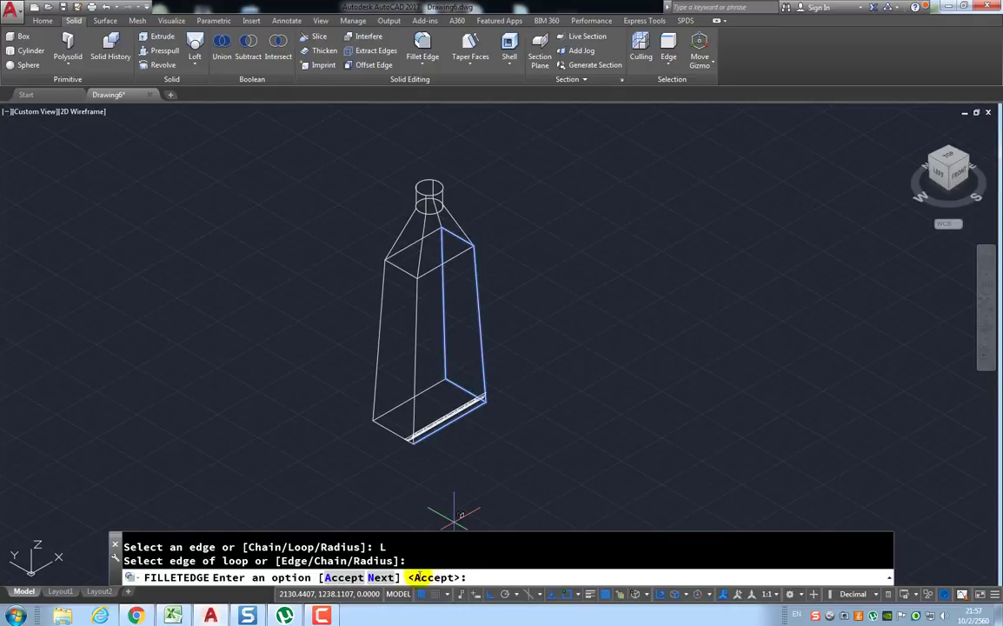
left_click(379, 579)
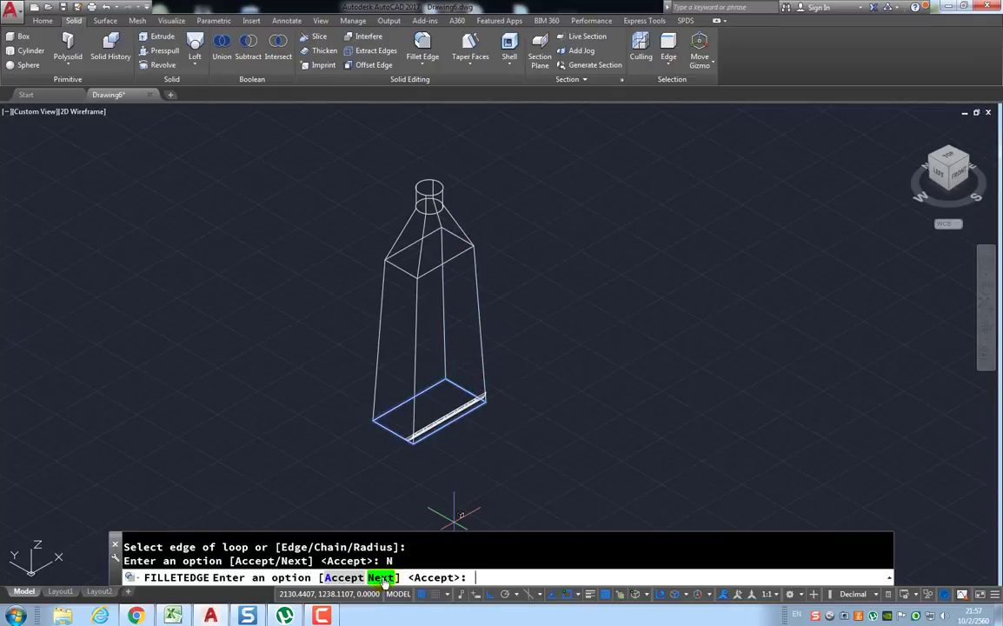
key("Return")
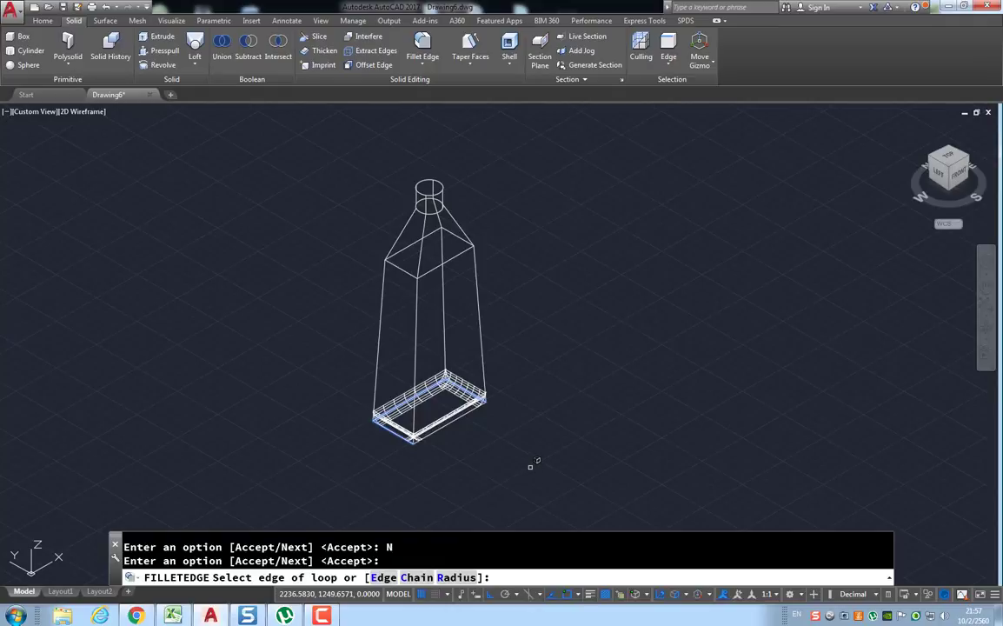
key("Return")
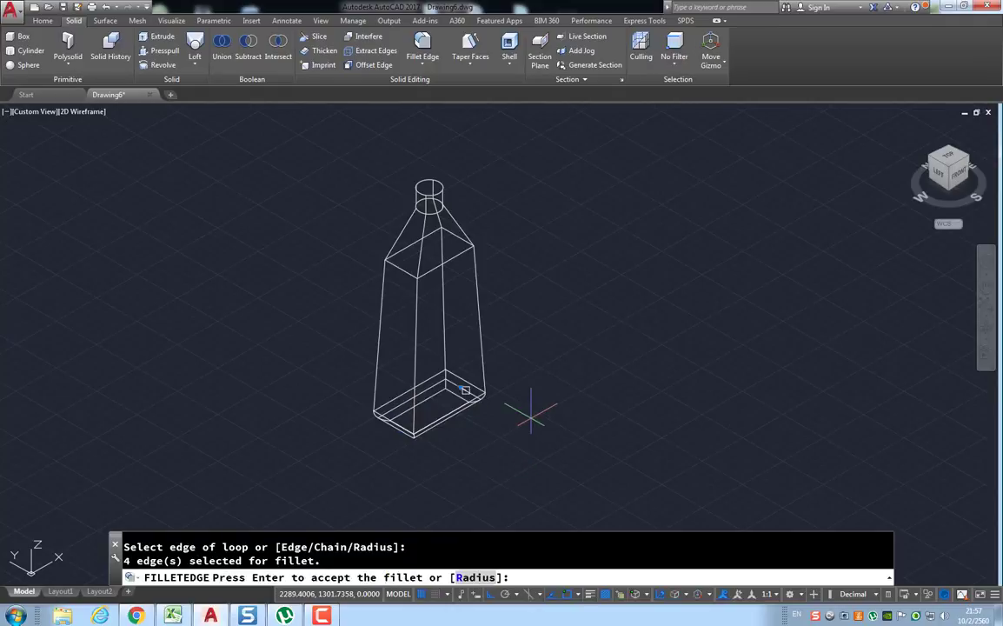
key("Return")
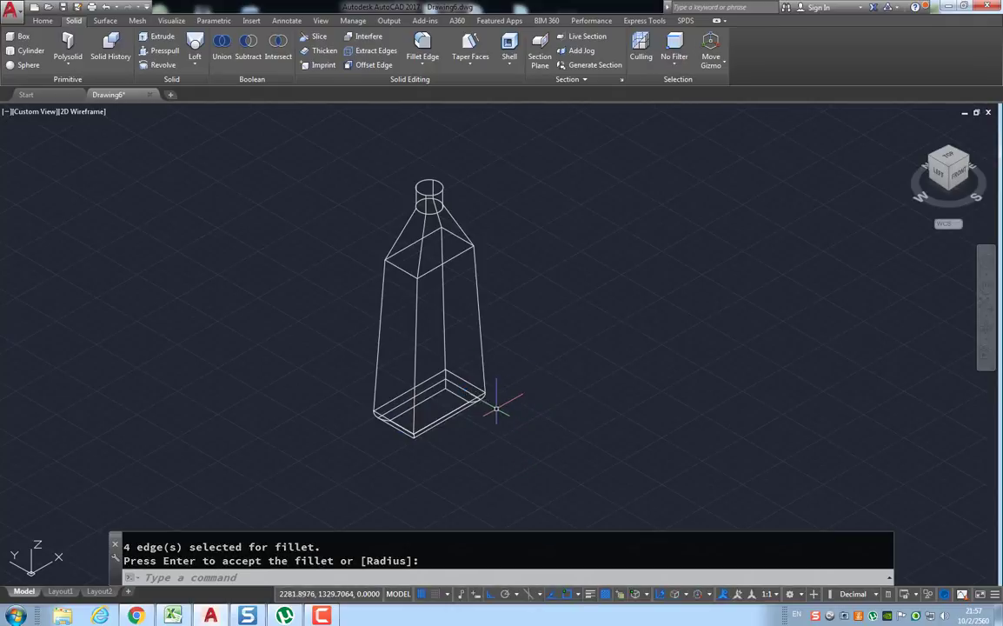
Fillet the edge loop at the base of the neck with radius 18.
left_click(421, 45)
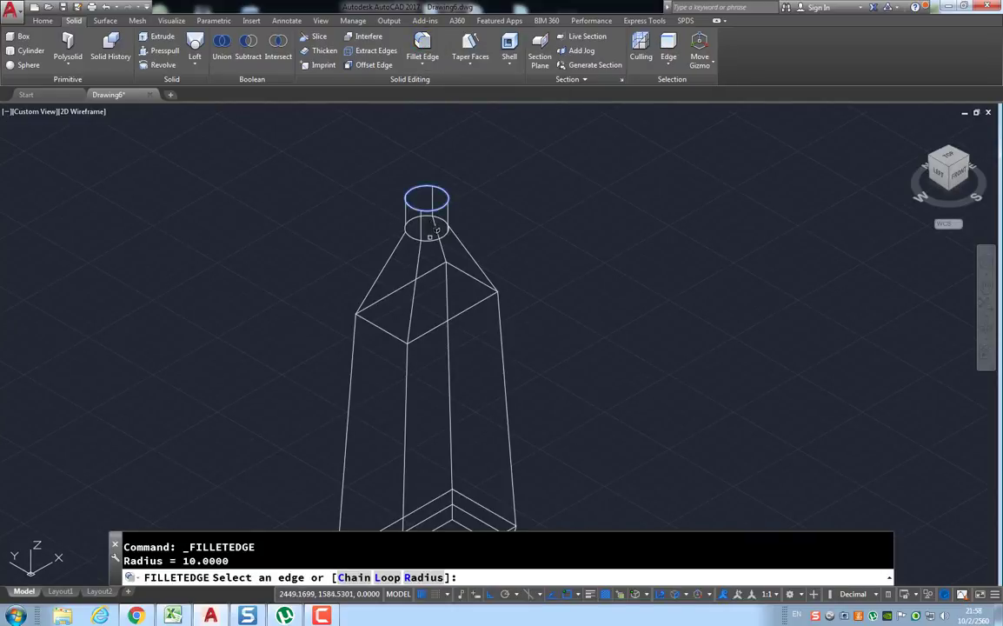
left_click(429, 236)
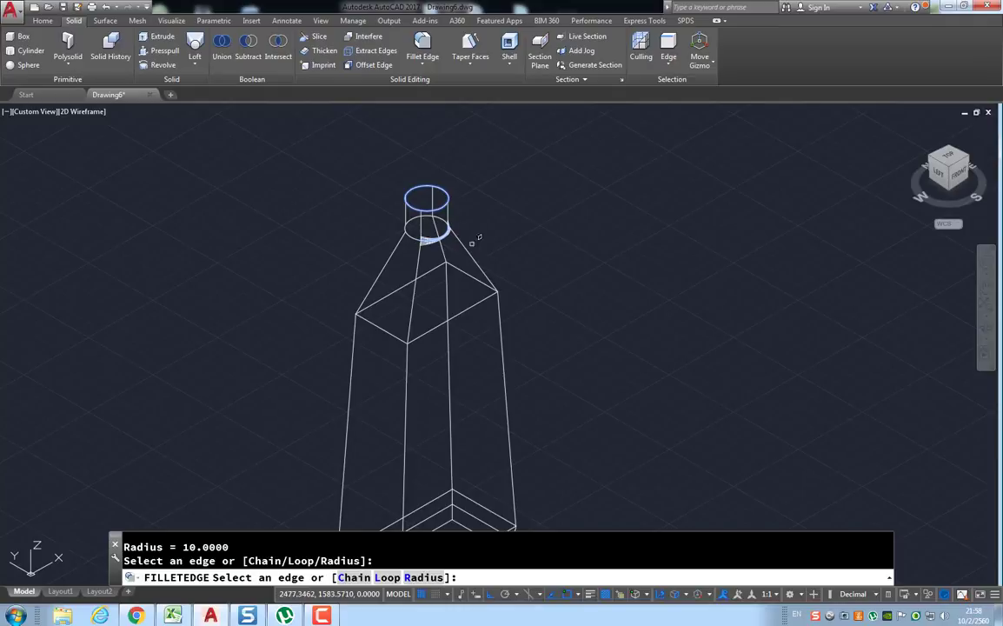
left_click(425, 577)
type("18")
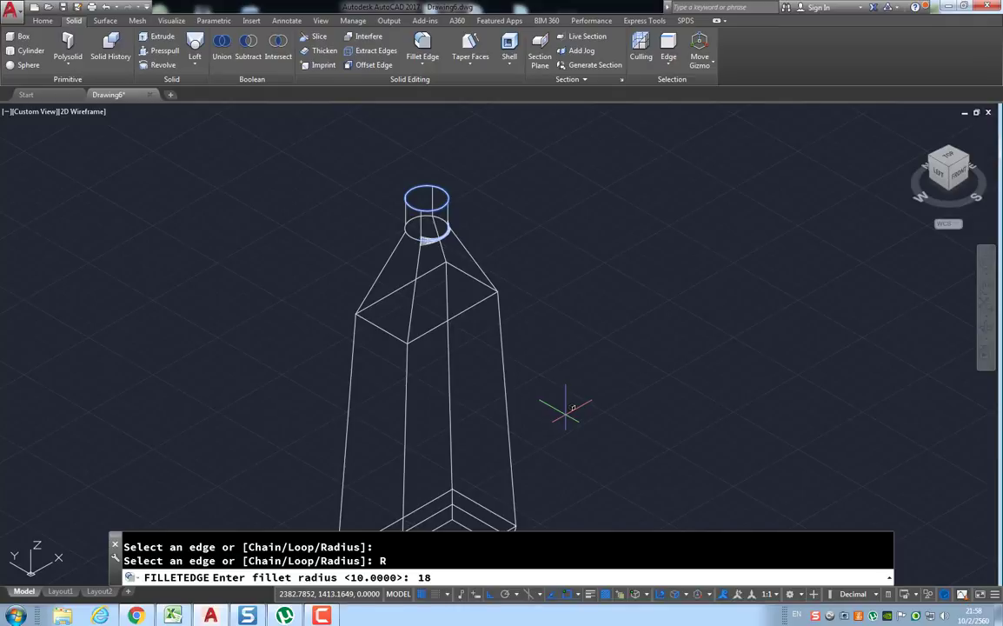
key("Return")
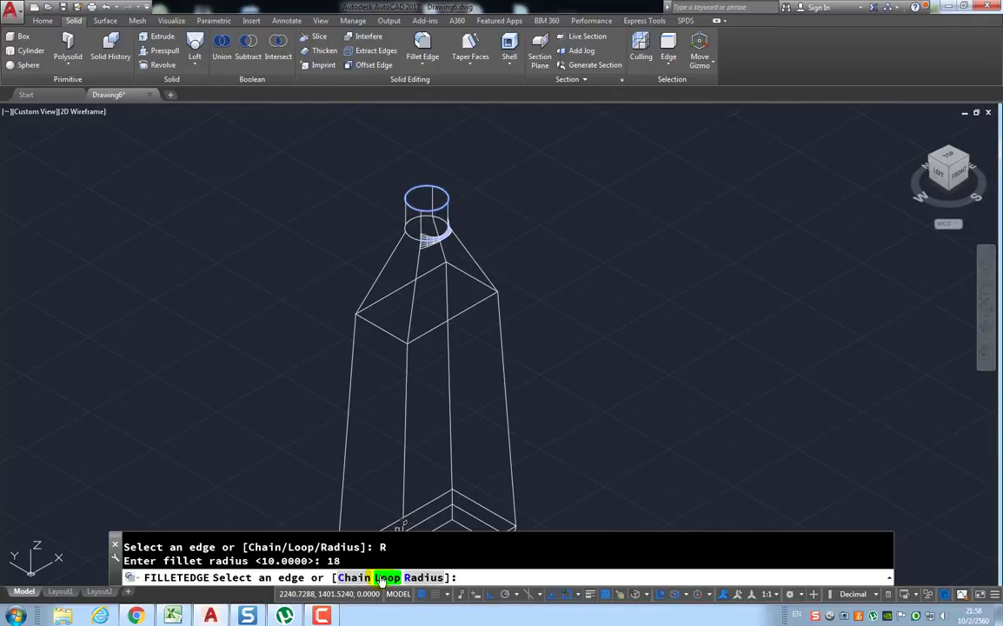
left_click(383, 579)
left_click(409, 236)
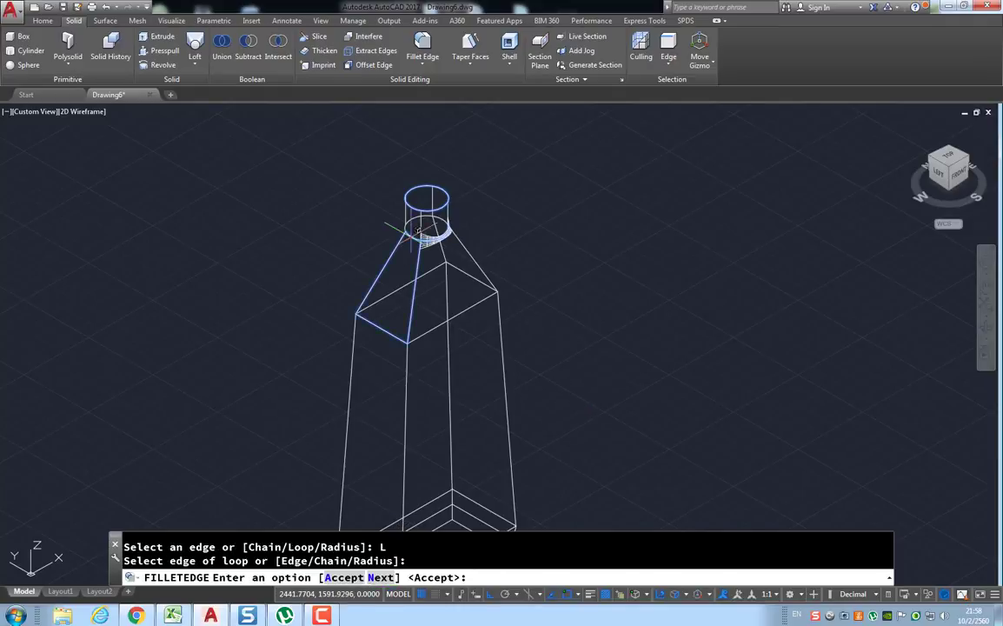
left_click(381, 578)
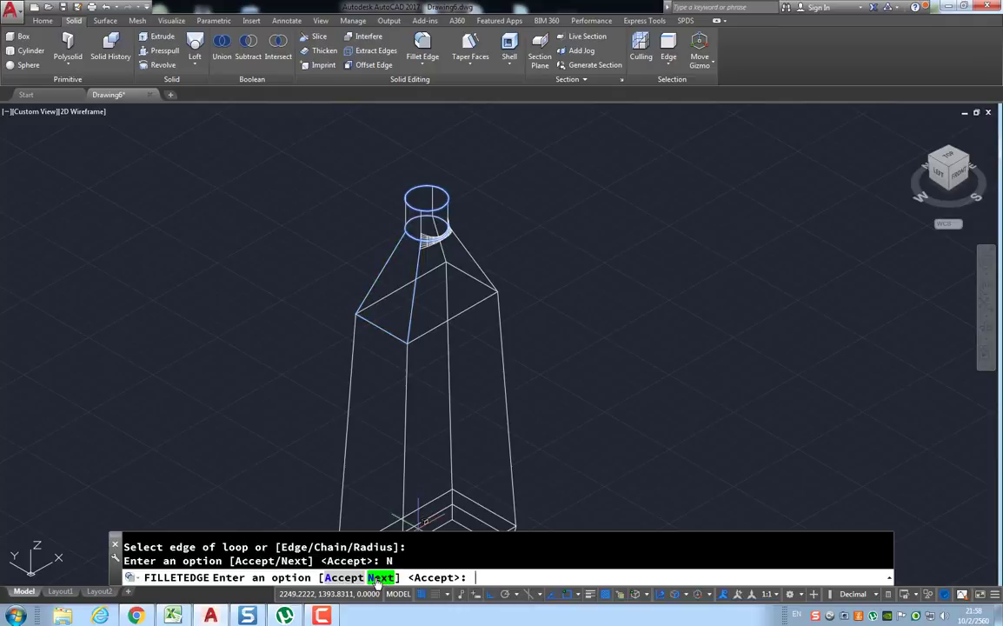
key("Return")
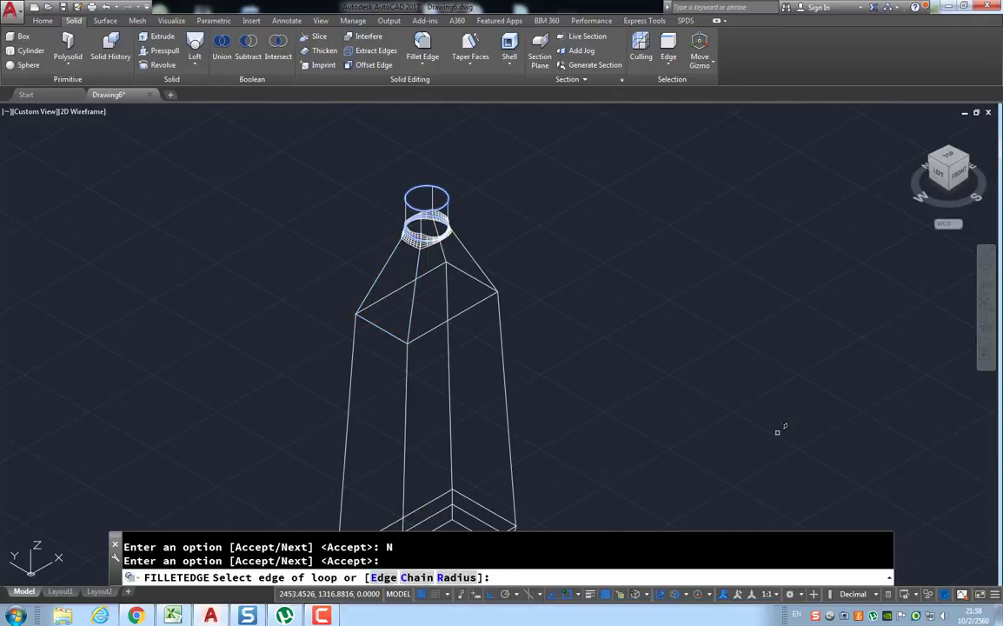
key("Return")
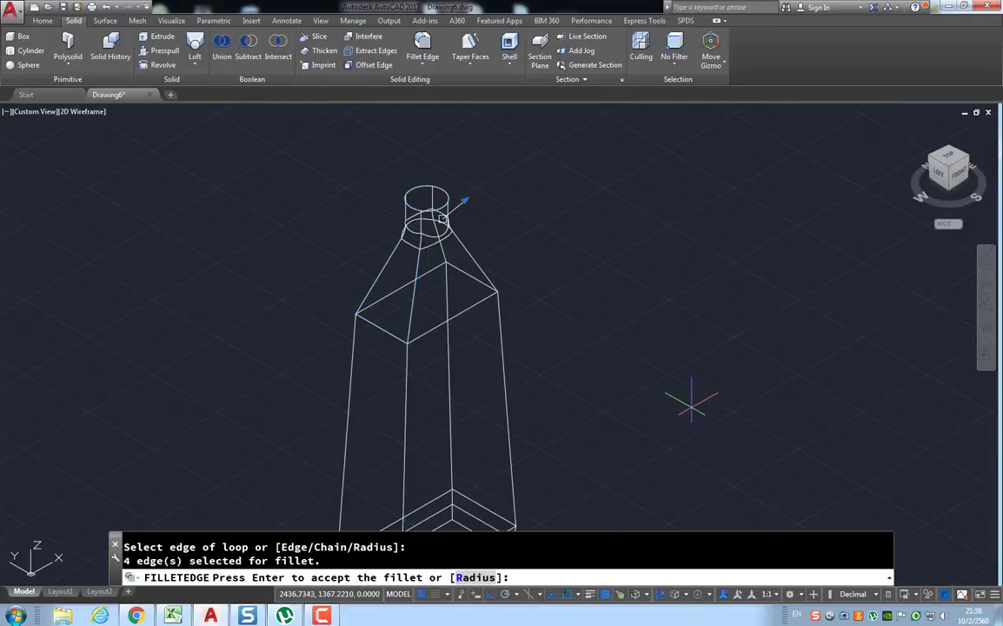
key("Return")
scroll(615, 371, "down", 2)
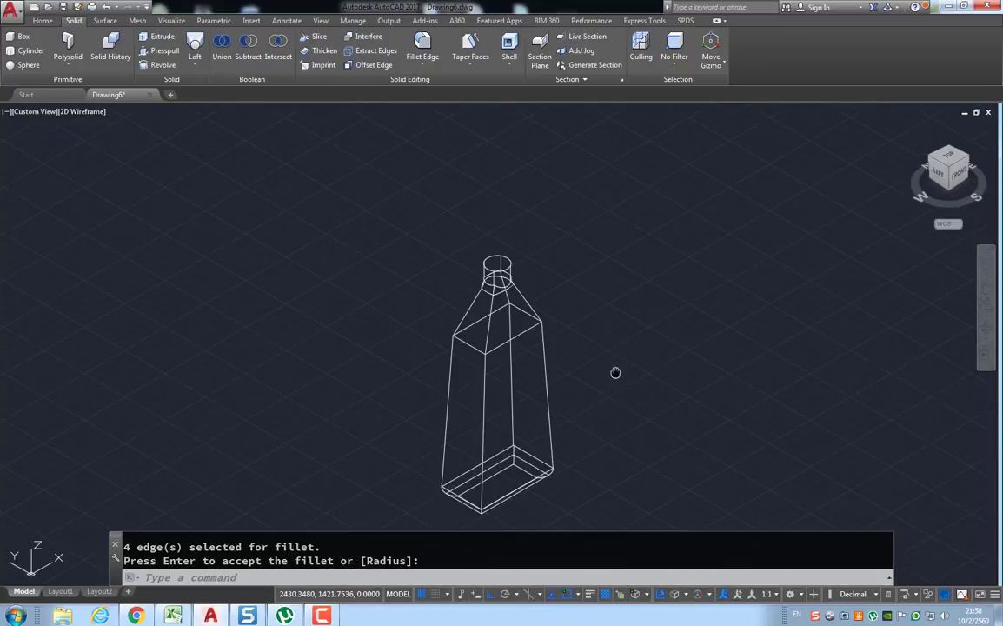
scroll(574, 330, "up", 1)
scroll(532, 282, "up", 1)
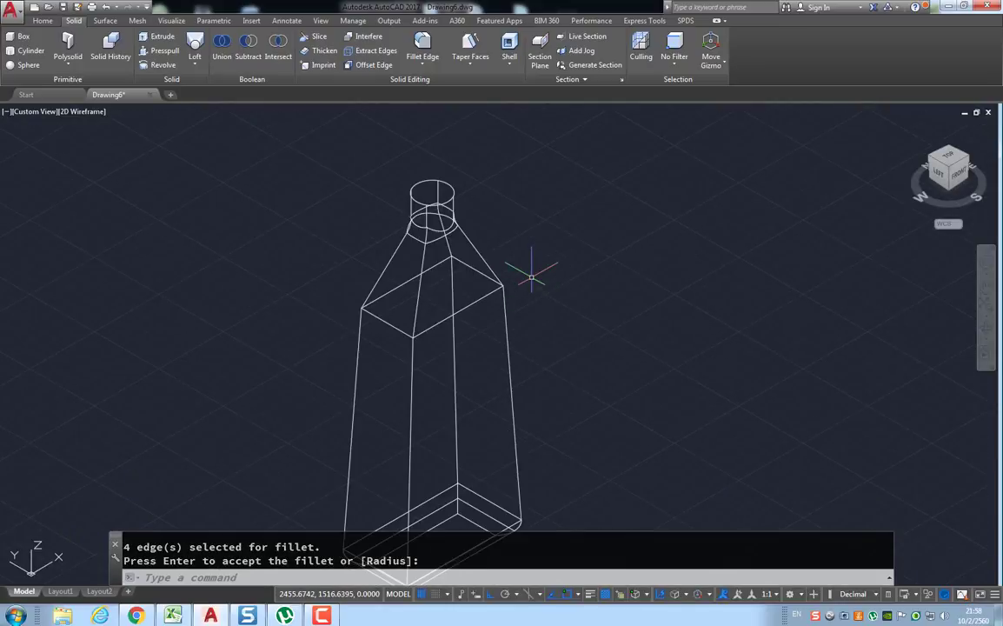
Fillet the four top edges of the bottle body with radius 15.
left_click(426, 48)
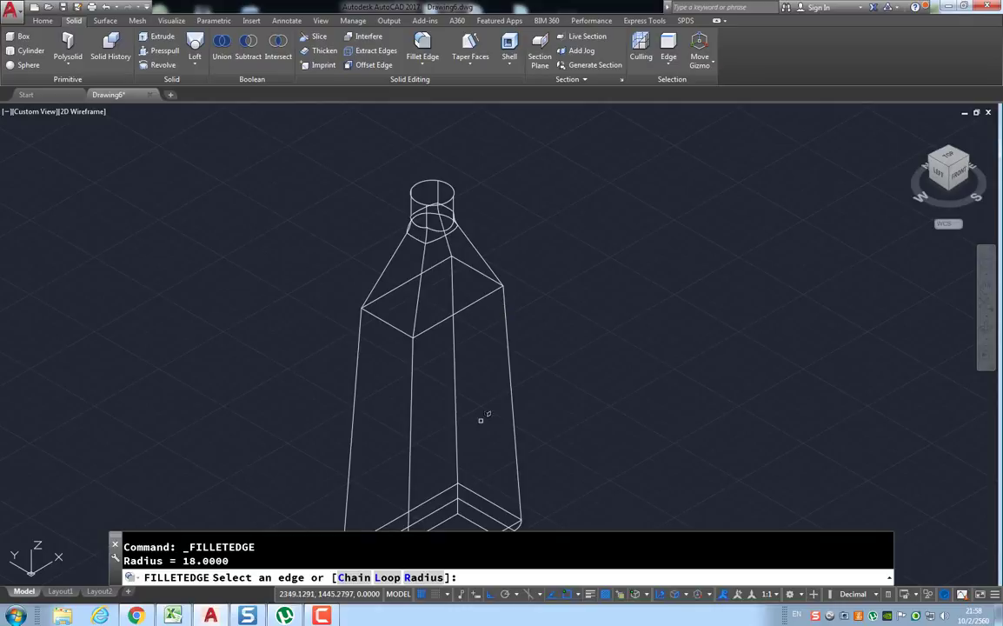
left_click(424, 578)
type("15")
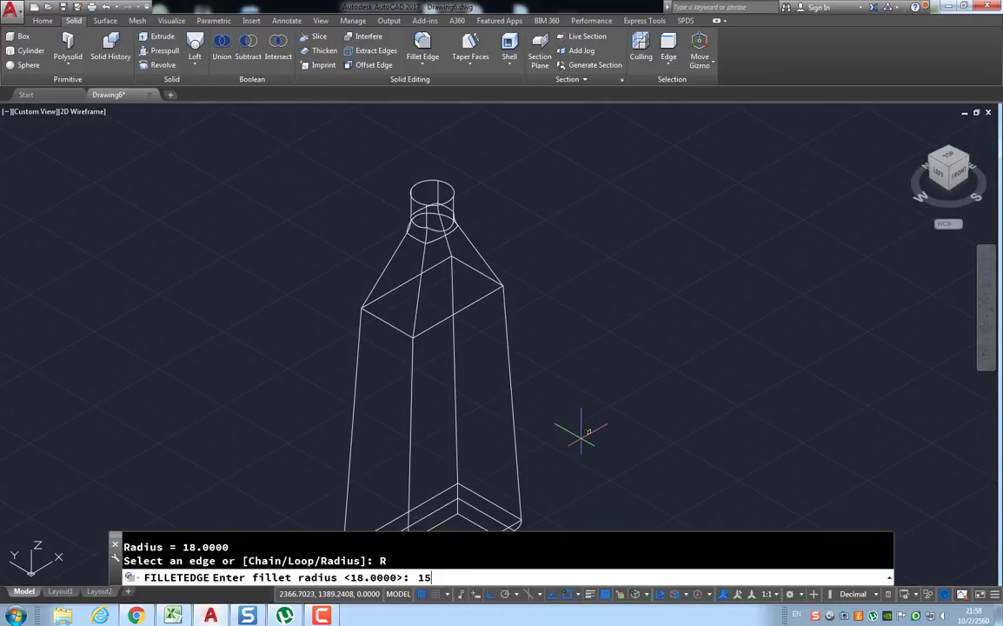
key("Return")
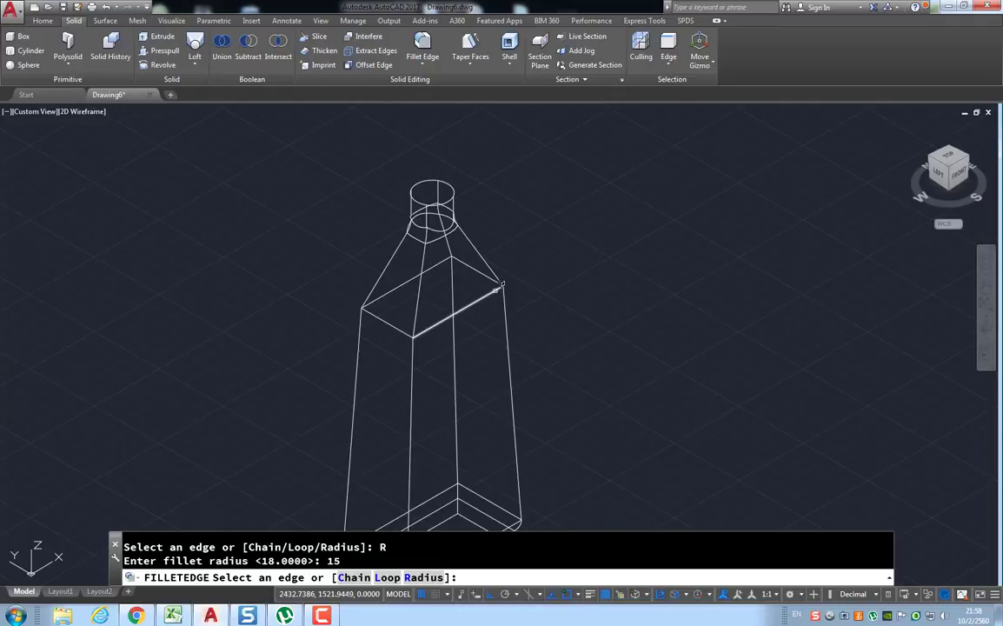
left_click(500, 286)
left_click(488, 275)
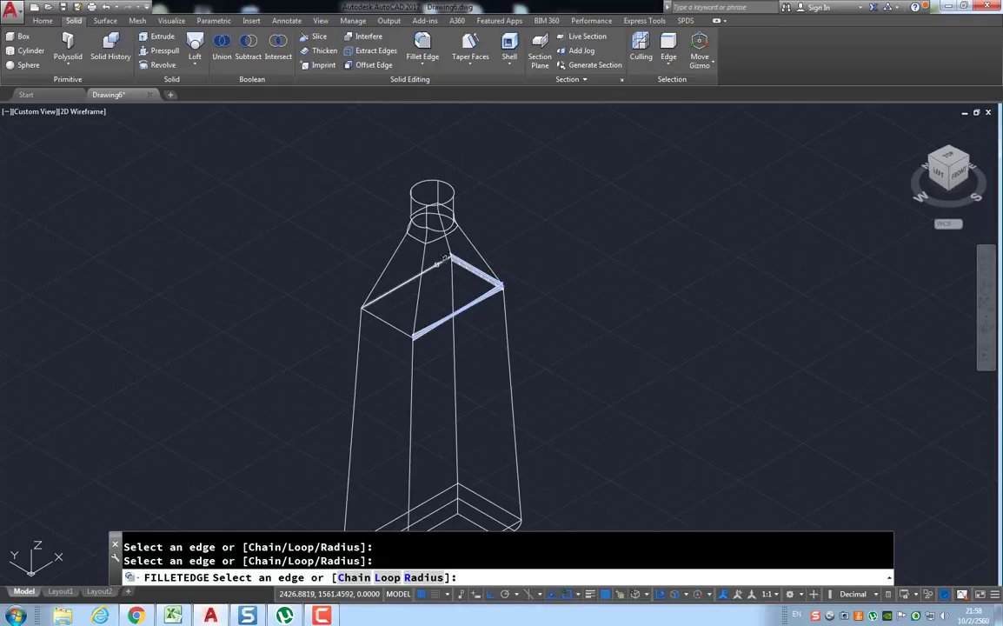
left_click(386, 322)
key("Return")
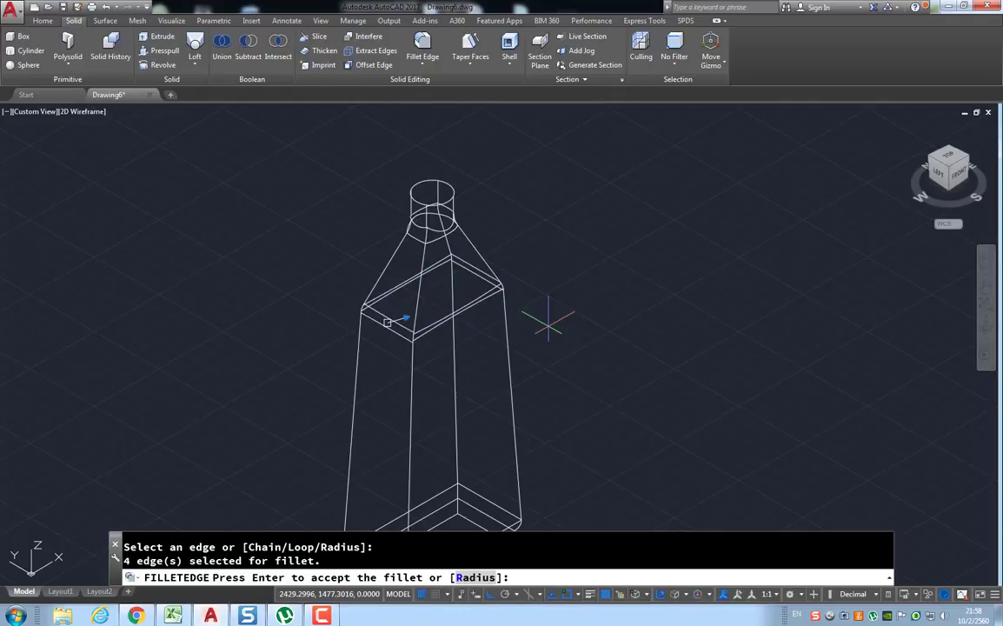
key("Return")
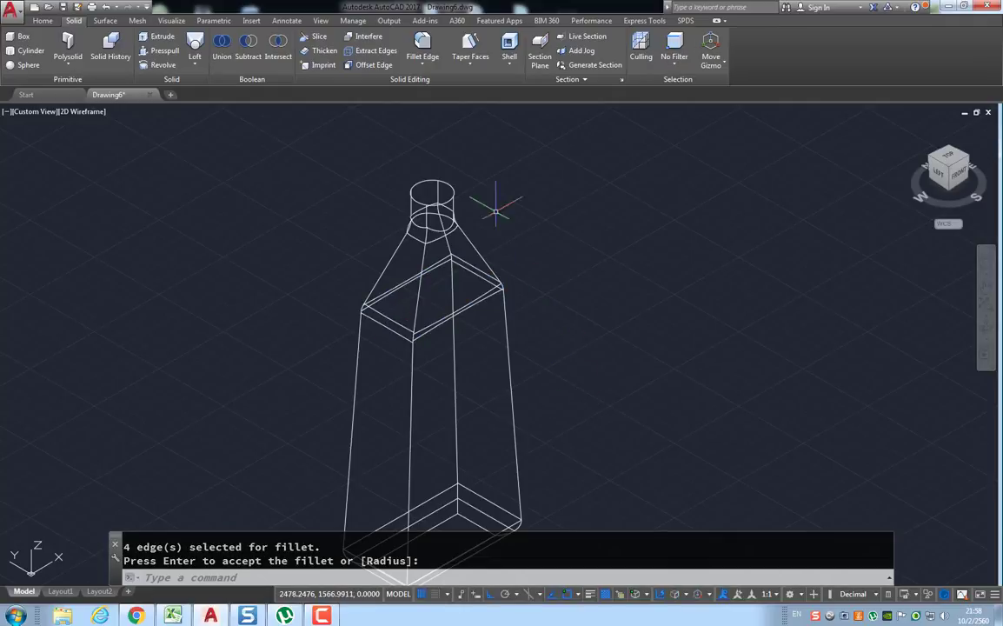
left_click(425, 45)
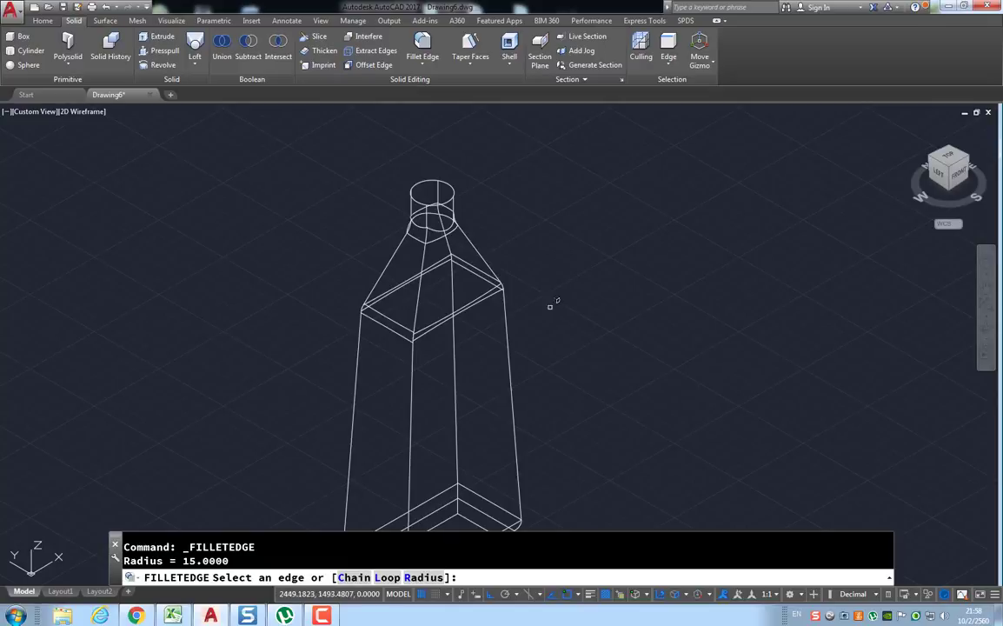
Fillet the four vertical edge chains with radius 6, 36 edges in all.
left_click(425, 577)
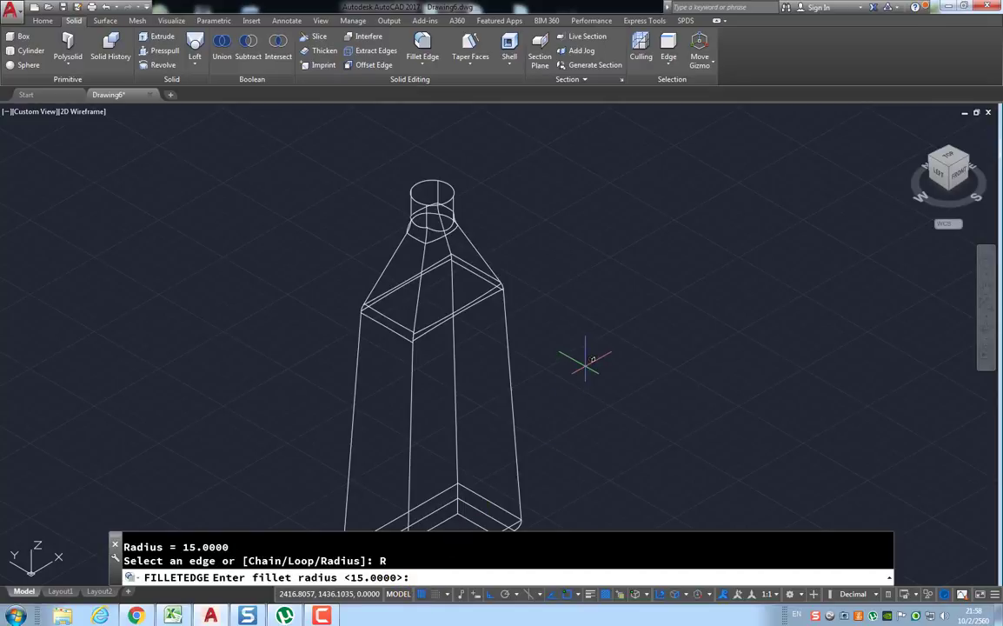
type("6")
key("Return")
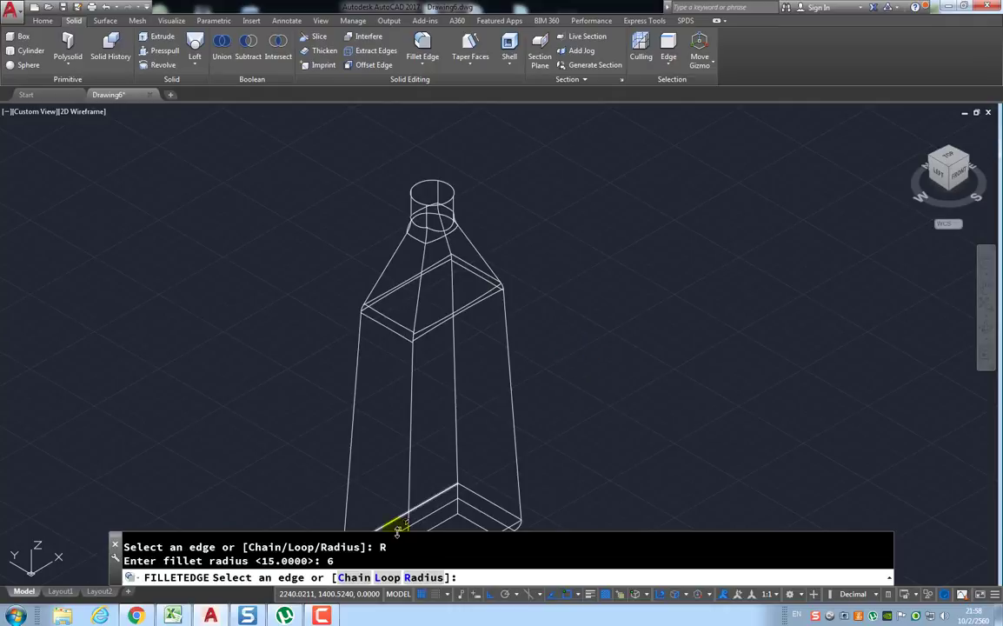
left_click(342, 579)
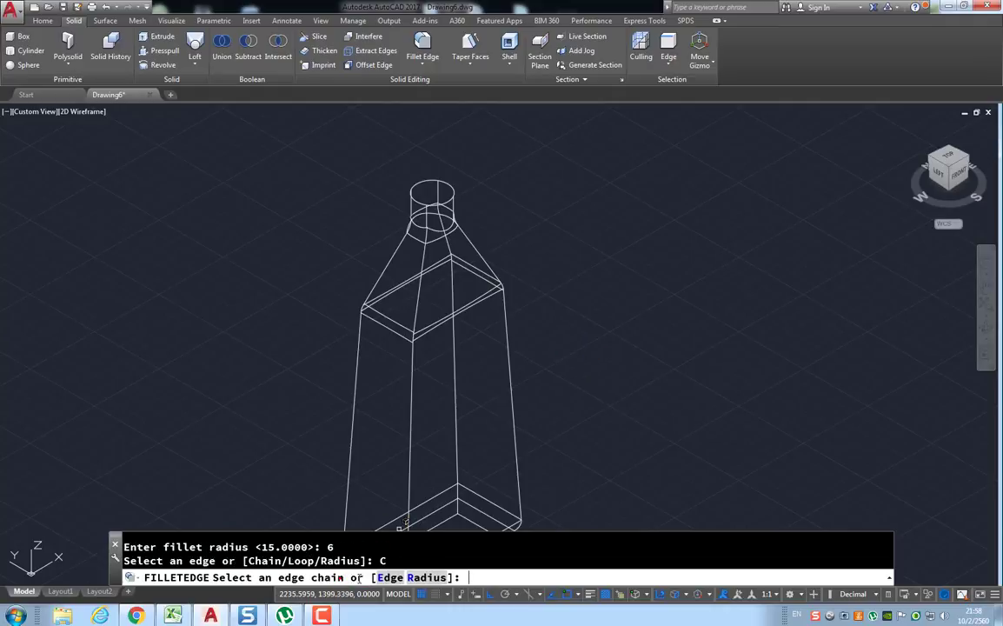
left_click(513, 392)
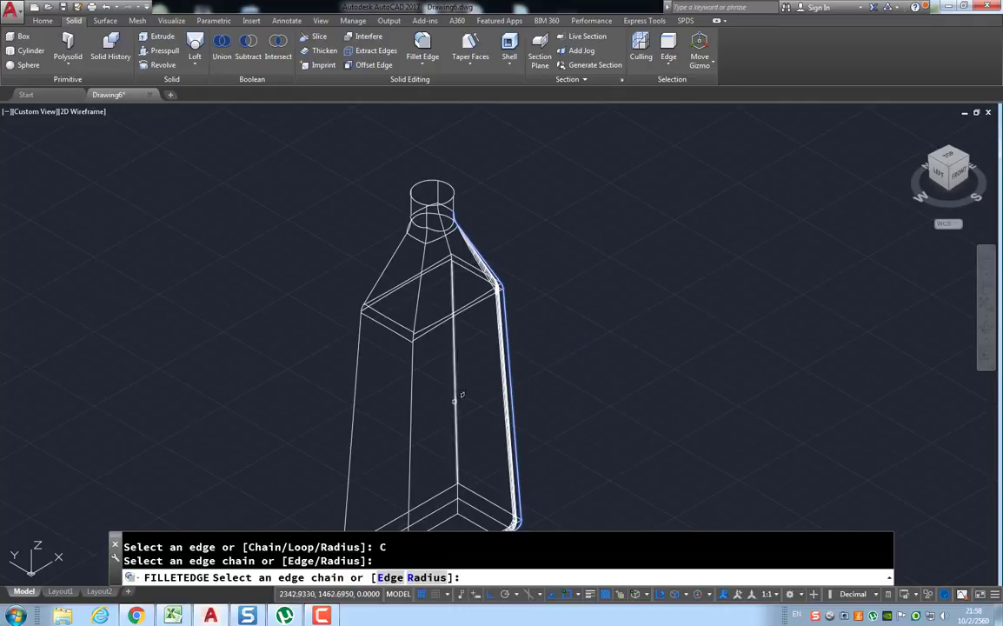
left_click(414, 404)
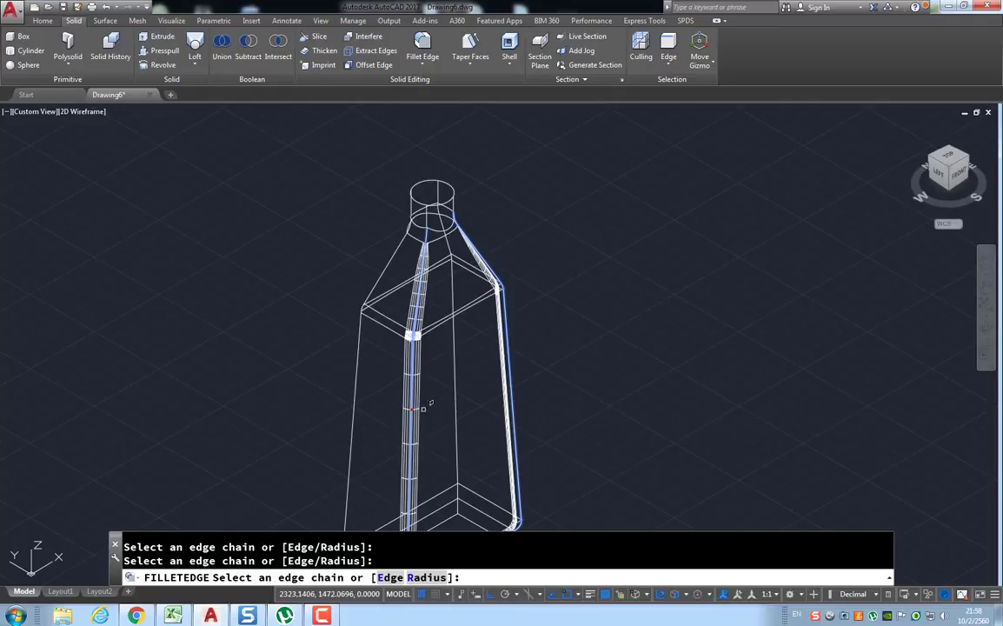
left_click(456, 402)
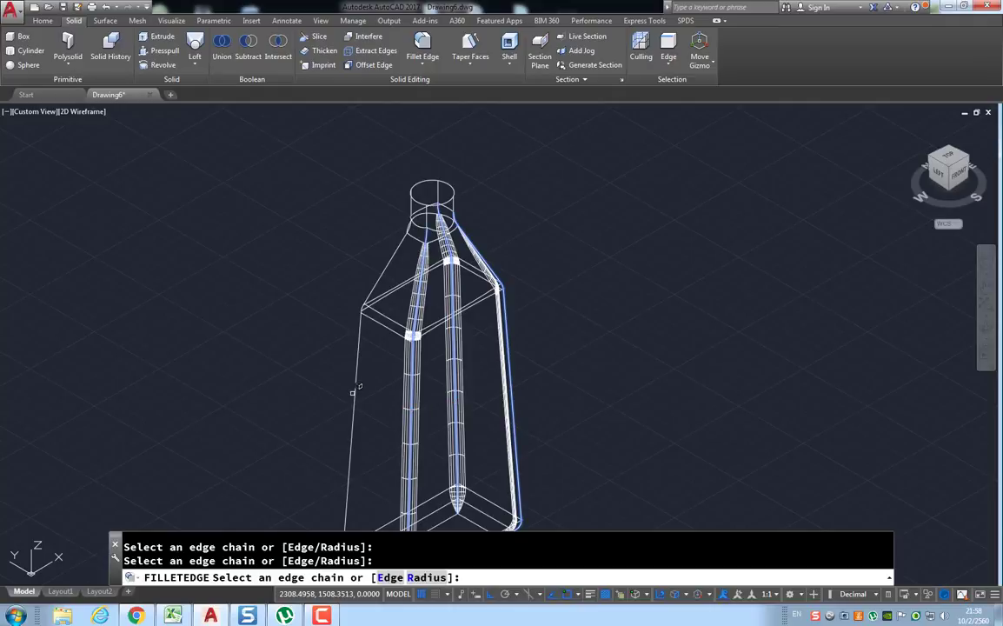
left_click(353, 392)
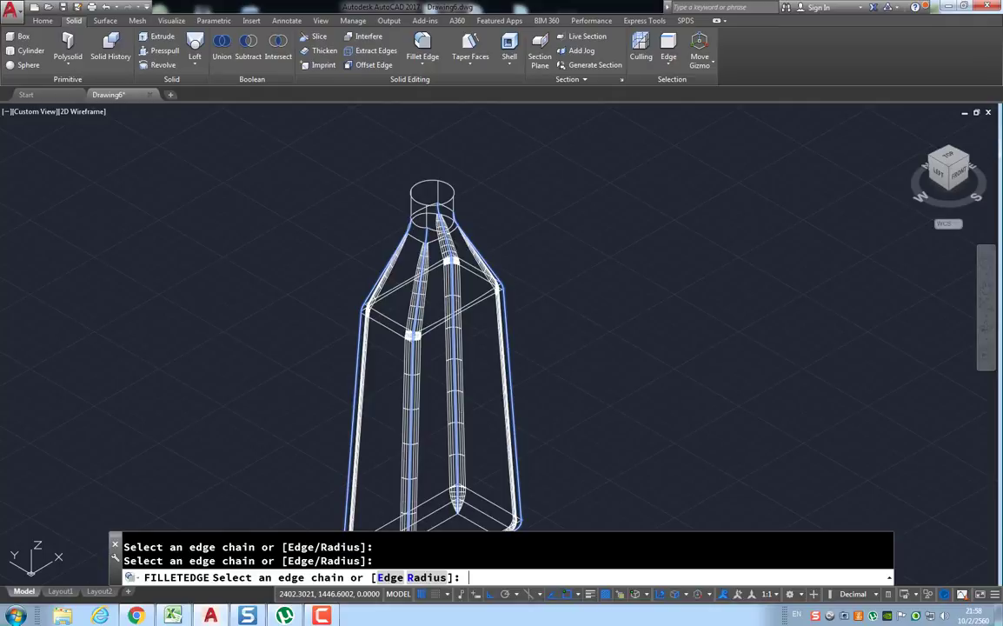
key("Return")
key("Return")
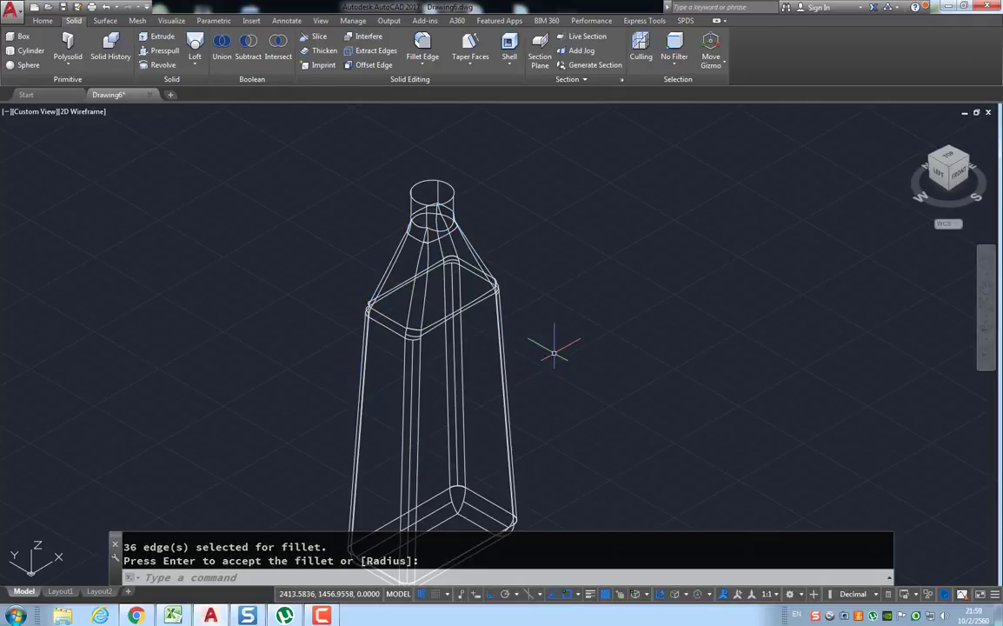
key("Return")
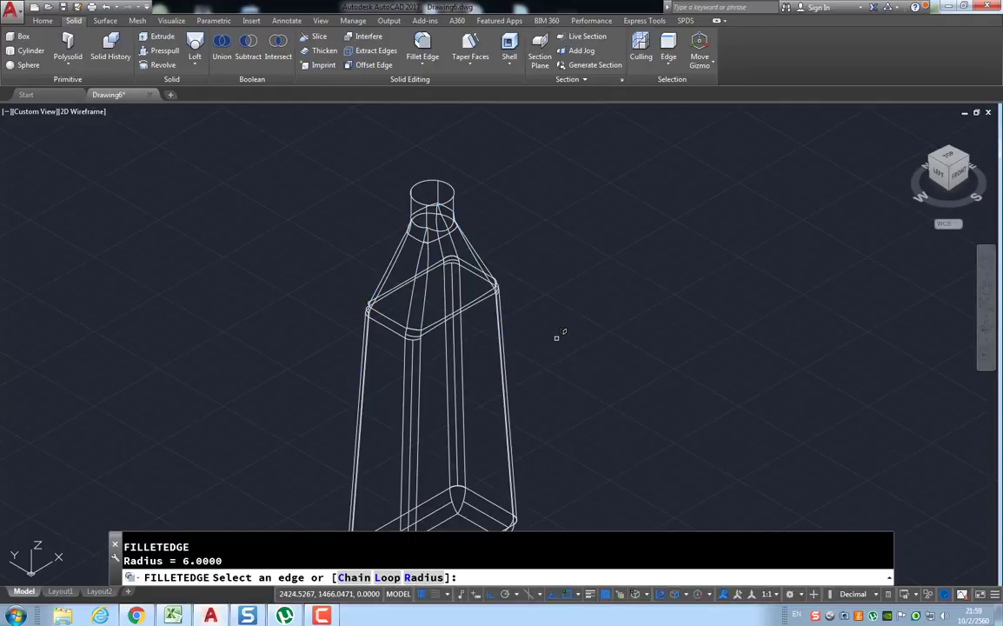
key("Return")
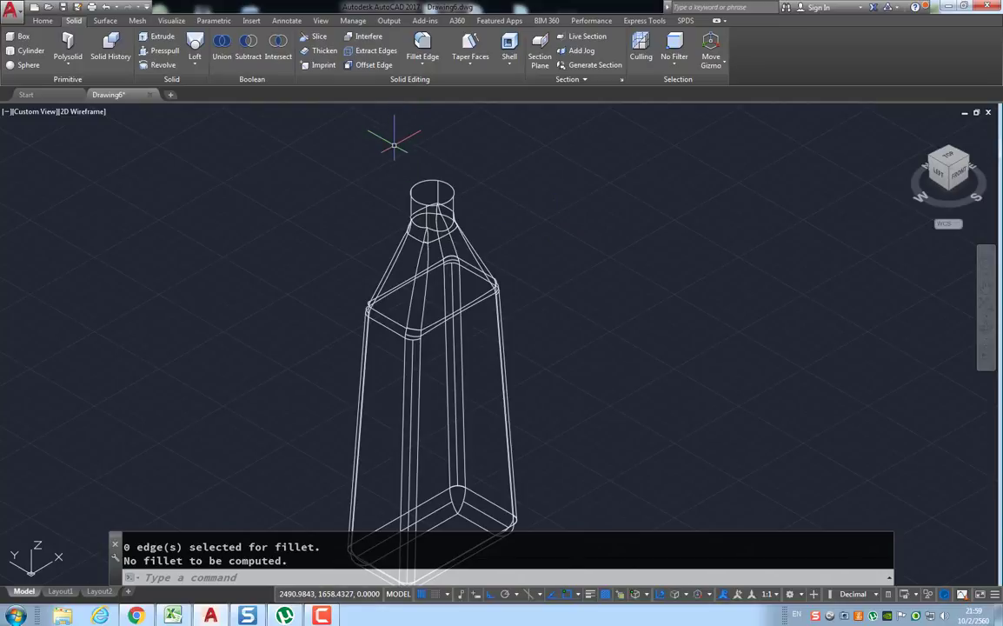
Shell the bottle solid to a wall thickness of 1, removing the neck's top face as the opening.
scroll(394, 143, "up", 2)
scroll(394, 144, "up", 1)
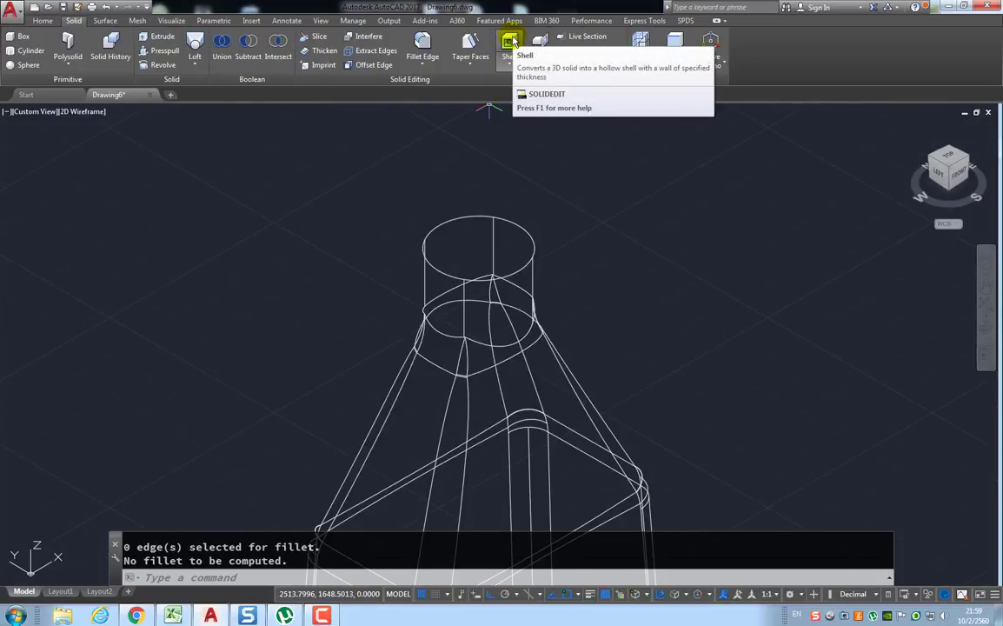
left_click(510, 42)
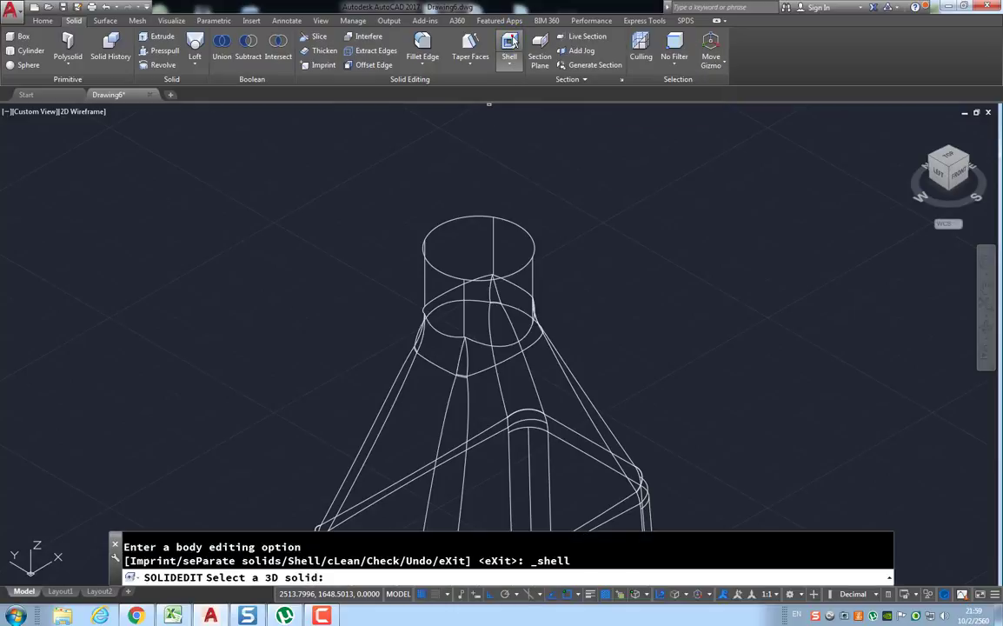
left_click(476, 214)
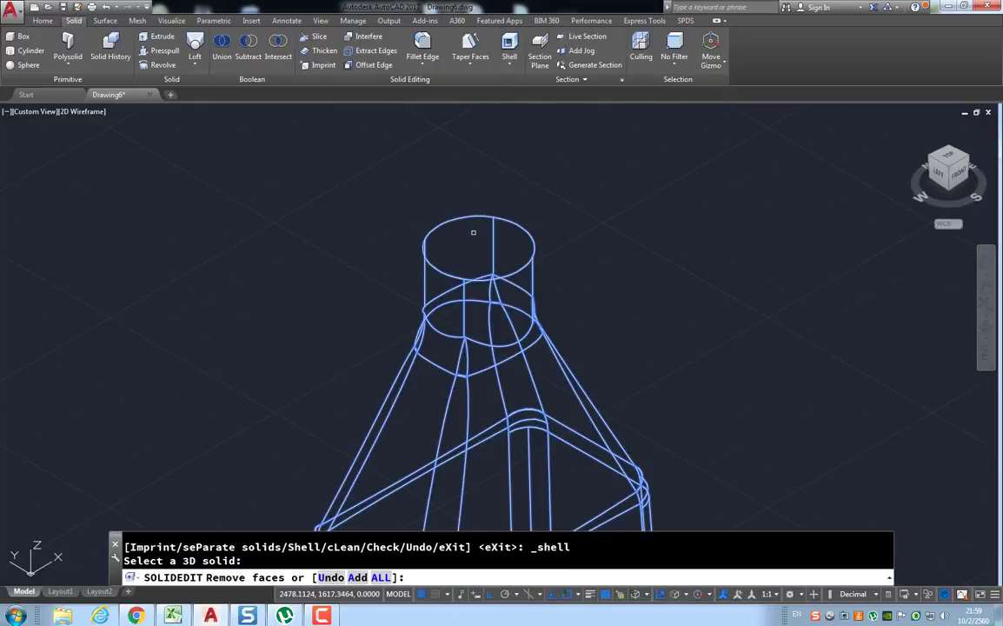
left_click(472, 241)
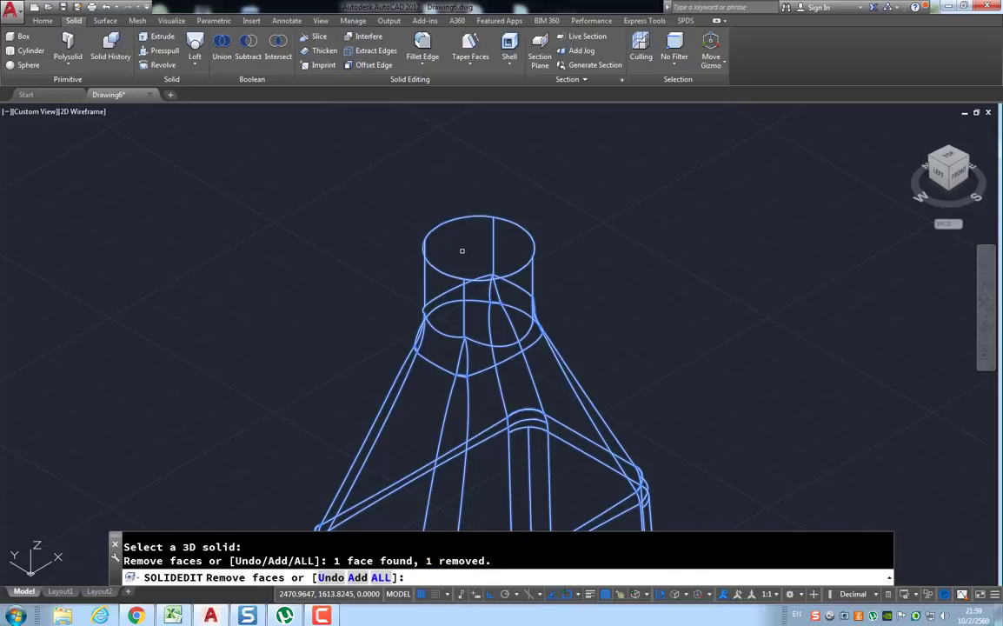
key("Return")
type("1")
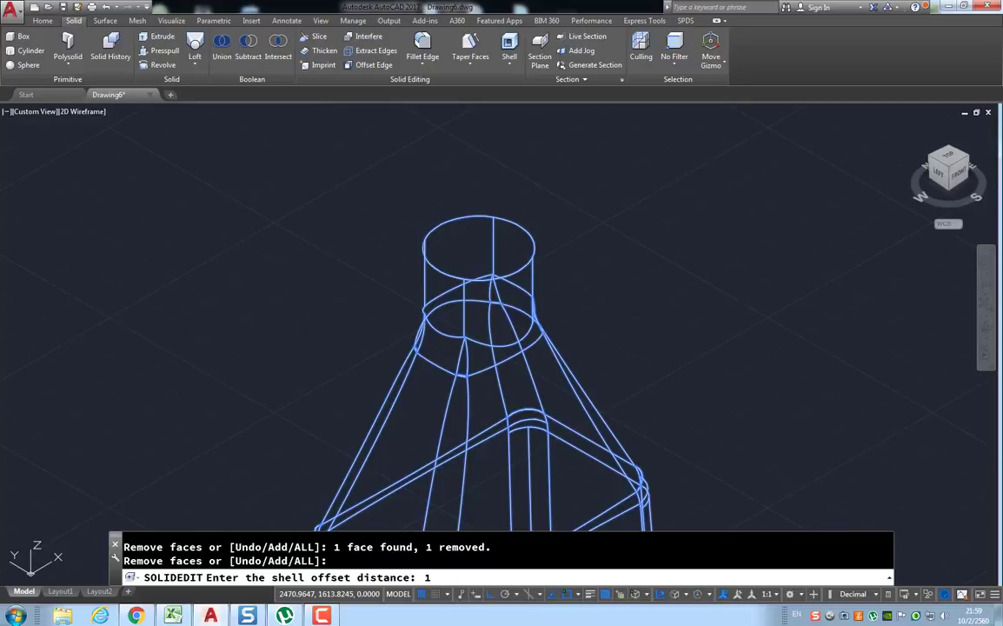
key("Return")
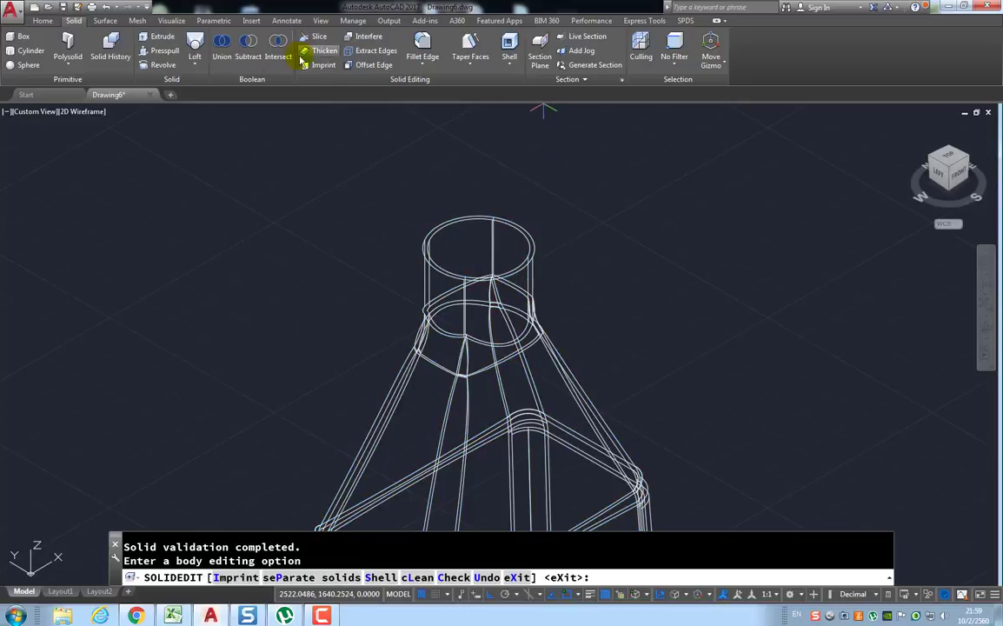
Apply the Conceptual visual style to the hollow bottle and frame it in the viewport.
left_click(45, 20)
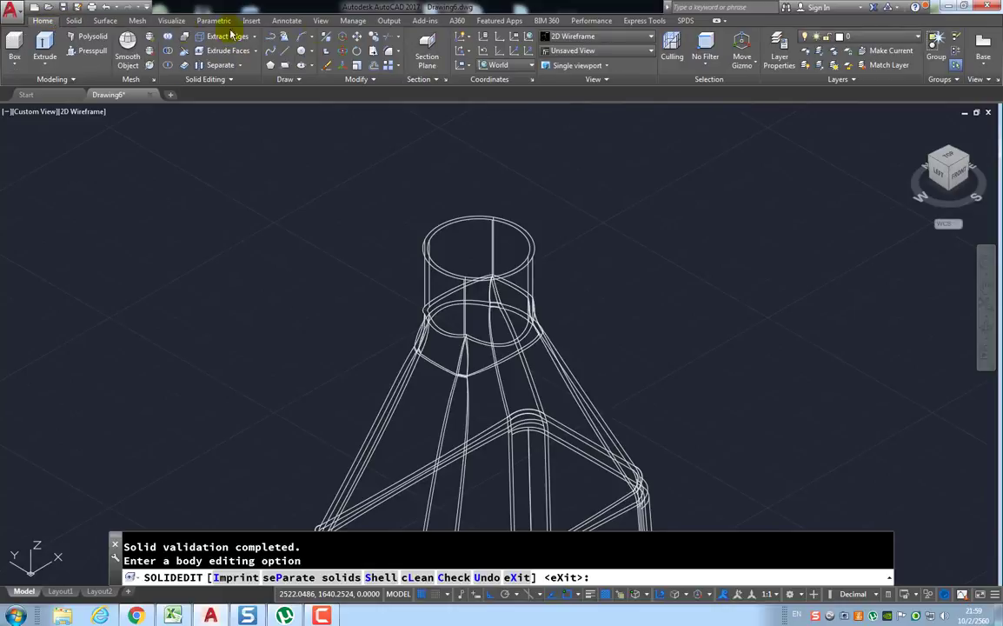
left_click(601, 37)
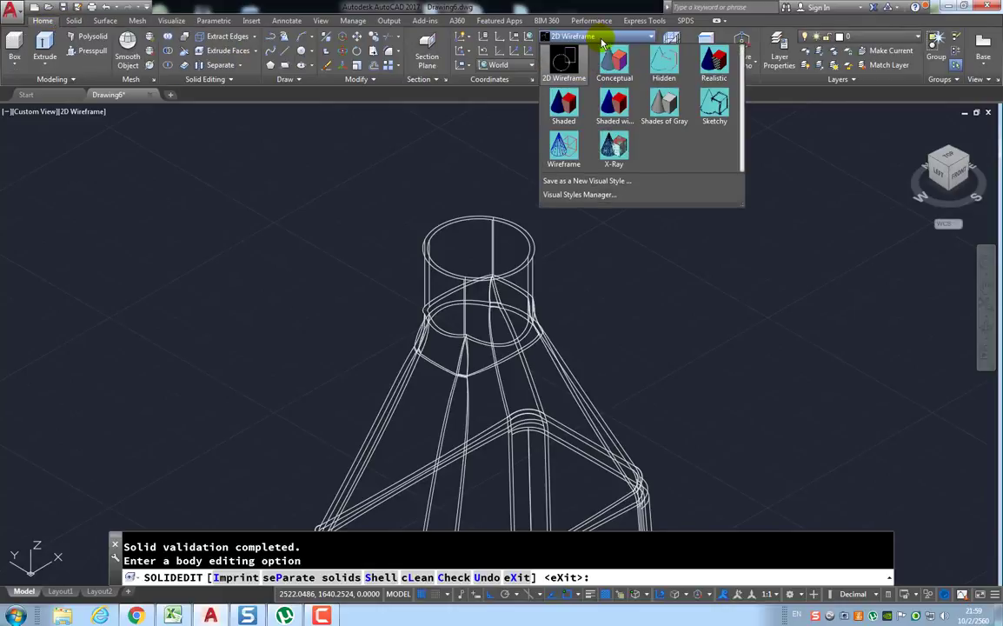
left_click(614, 63)
scroll(559, 221, "down", 3)
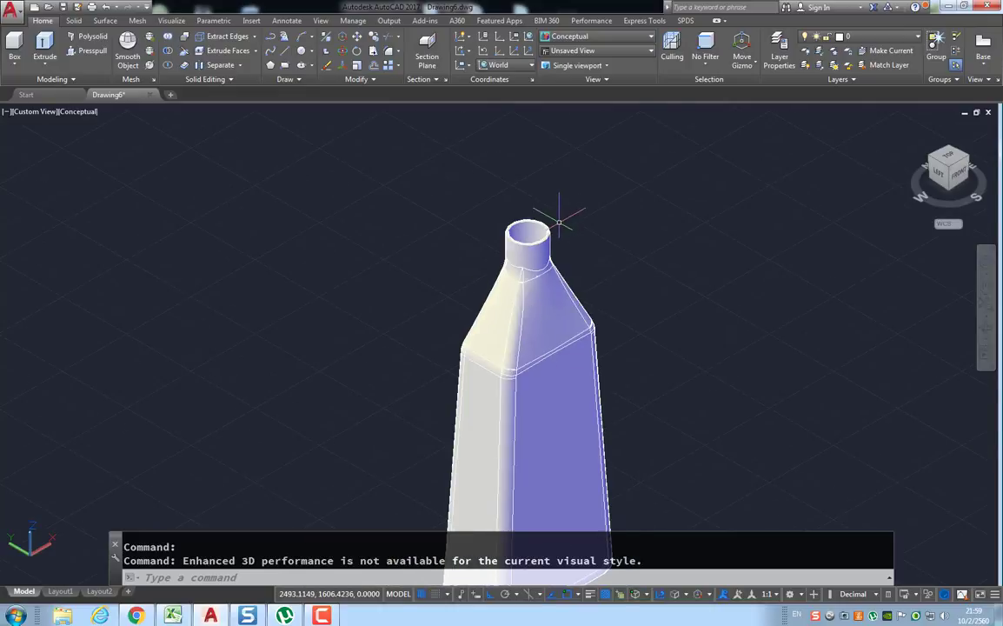
scroll(559, 222, "down", 2)
mouse_move(598, 282)
middle_mouse_down()
mouse_move(559, 278)
mouse_move(565, 253)
middle_mouse_up()
scroll(561, 276, "up", 3)
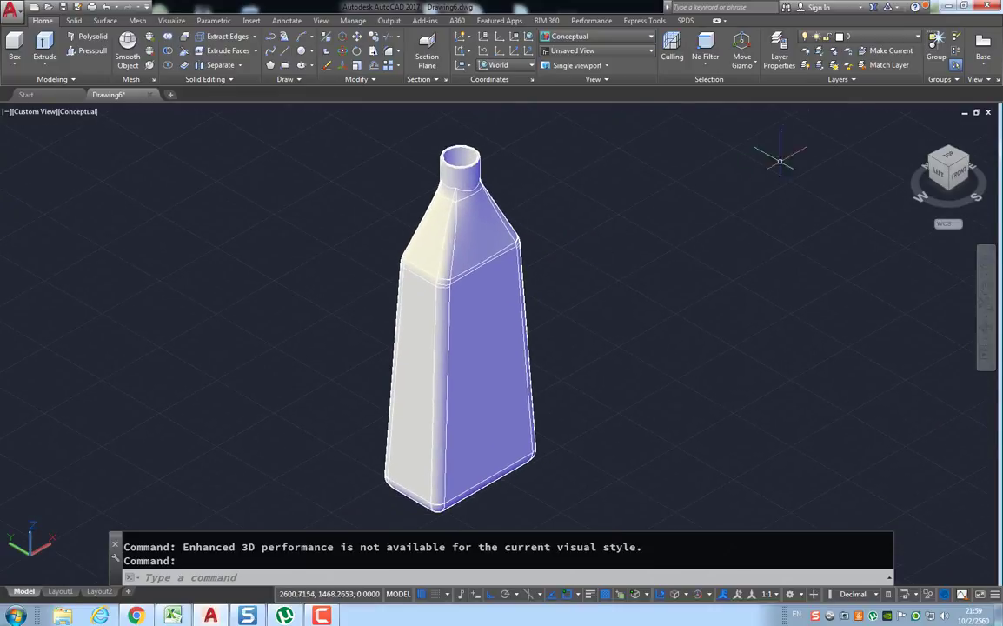
Switch to the Layout1 sheet and select its viewport.
left_click(60, 591)
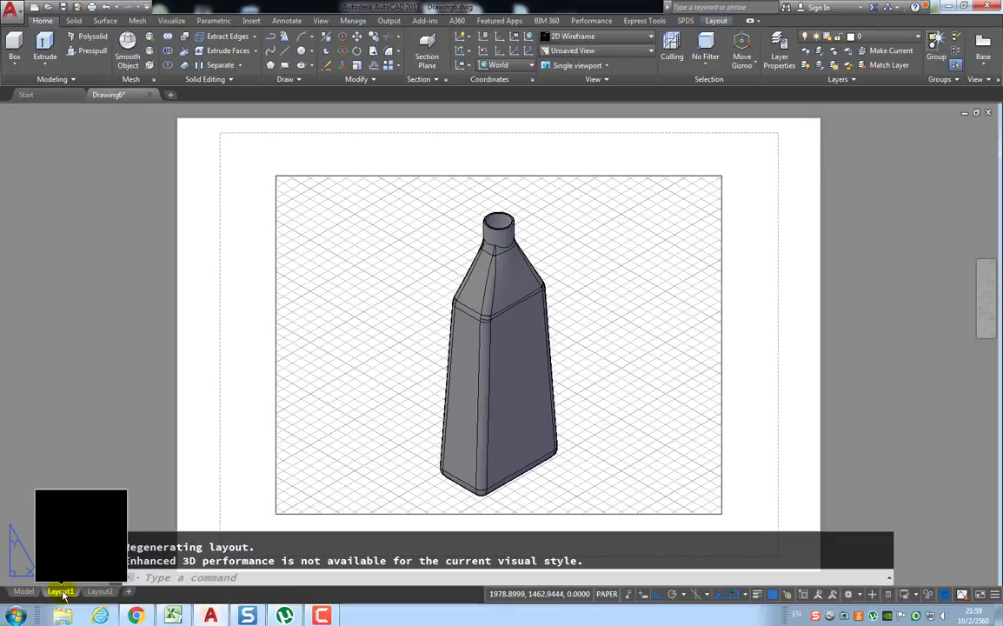
right_click(63, 594)
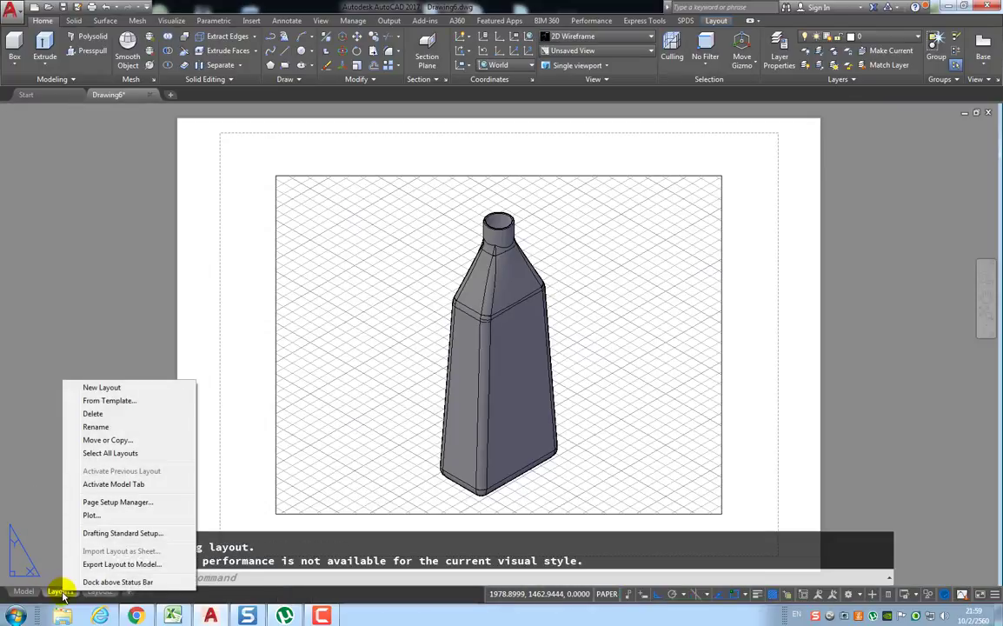
left_click(402, 513)
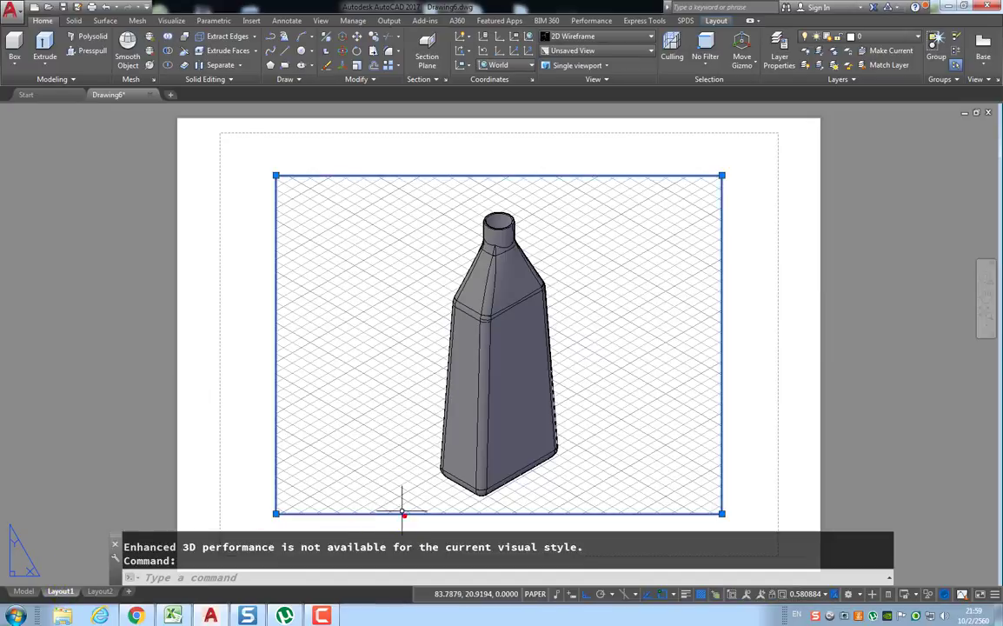
Insert the ISO A3 Title Block layout from the SheetSets Manufacturing Metric template and open it.
right_click(58, 594)
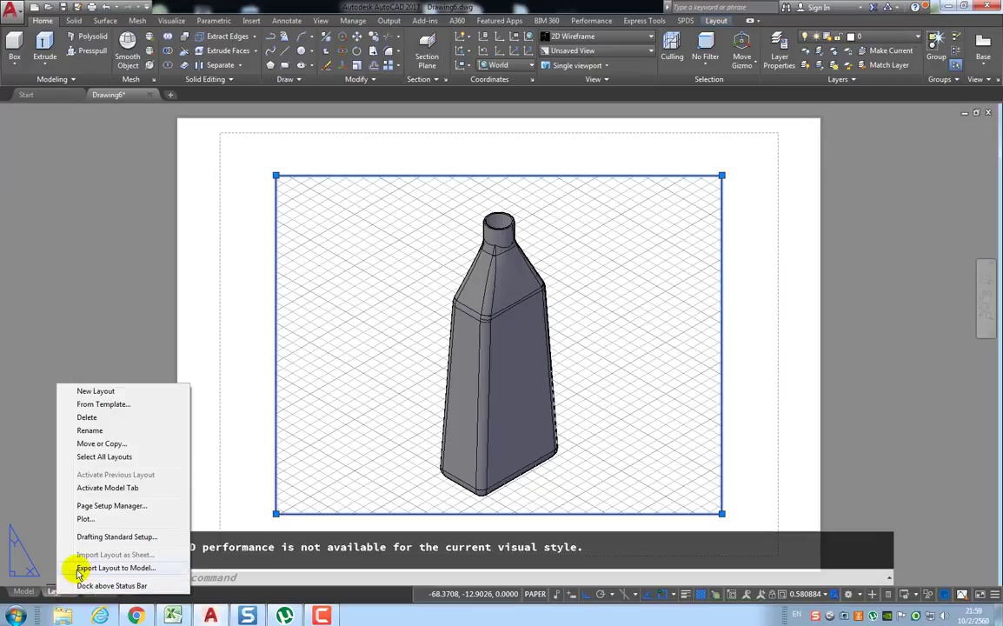
left_click(101, 405)
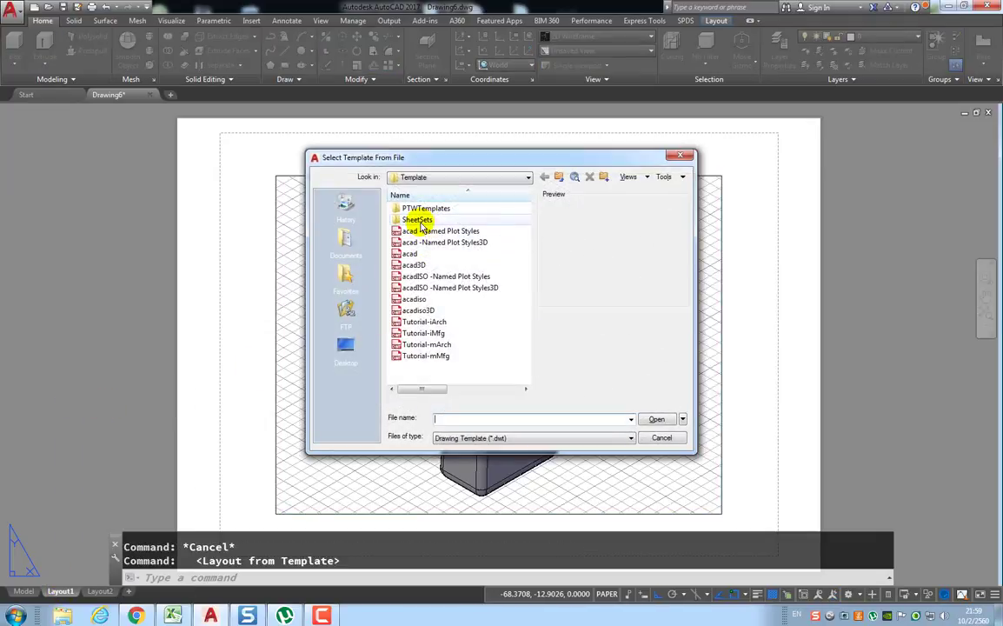
double_click(420, 221)
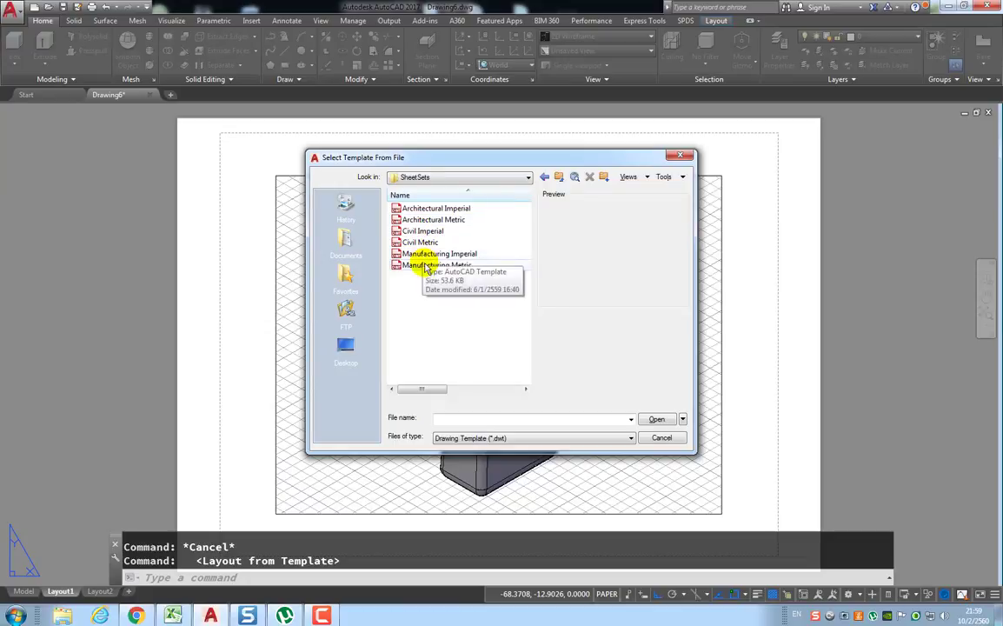
double_click(429, 266)
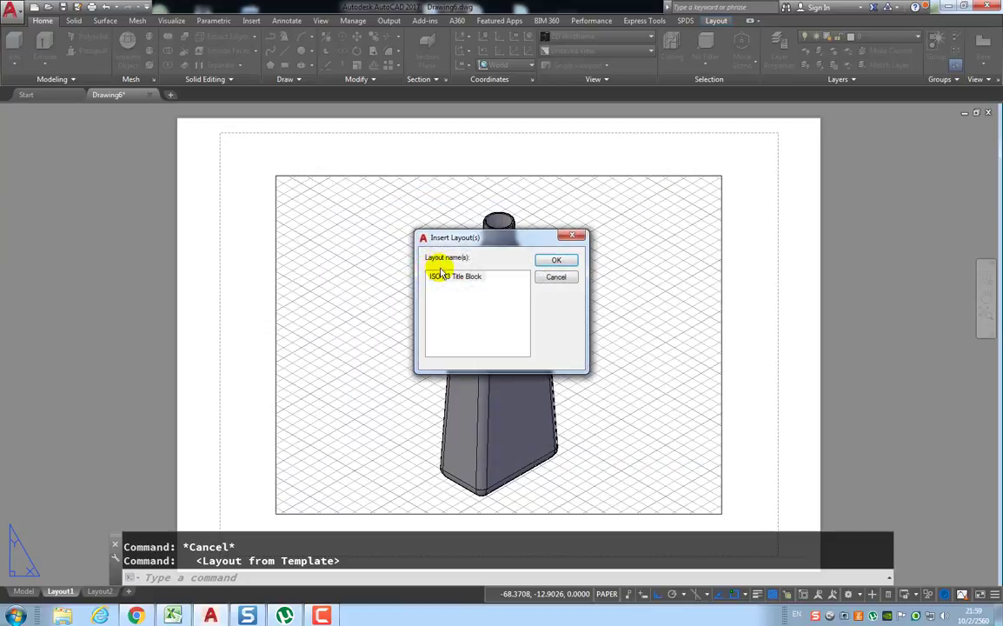
left_click(452, 276)
left_click(556, 260)
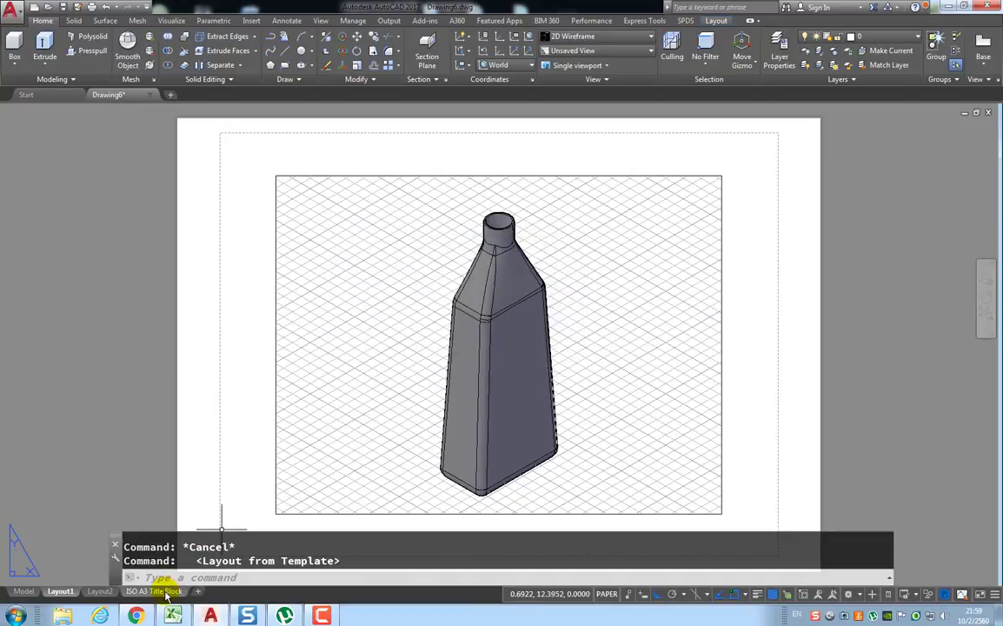
left_click(155, 591)
scroll(374, 419, "down", 2)
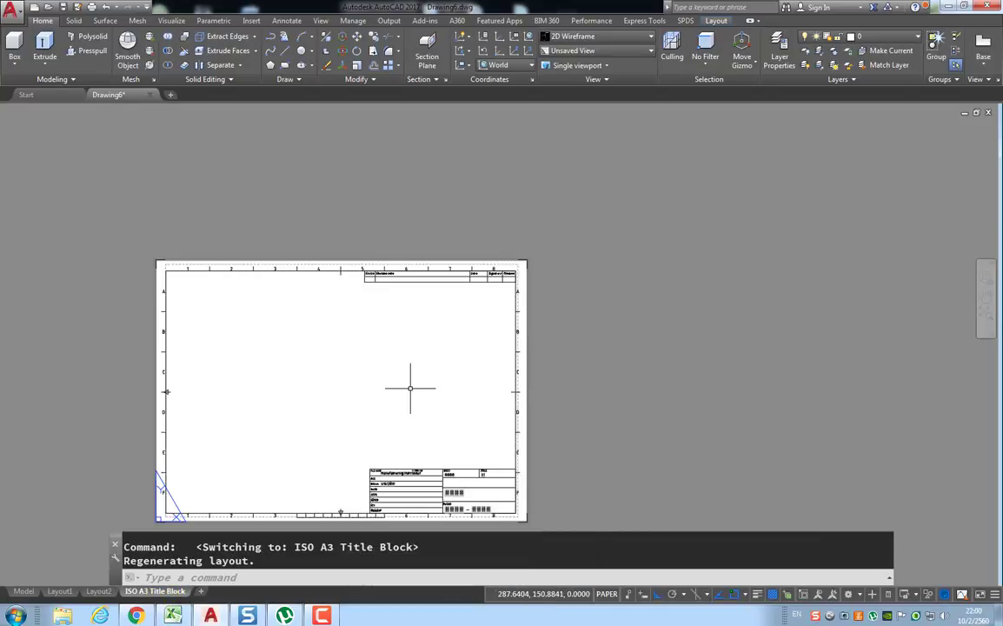
middle_click_drag(412, 387, 494, 314)
scroll(494, 314, "up", 1)
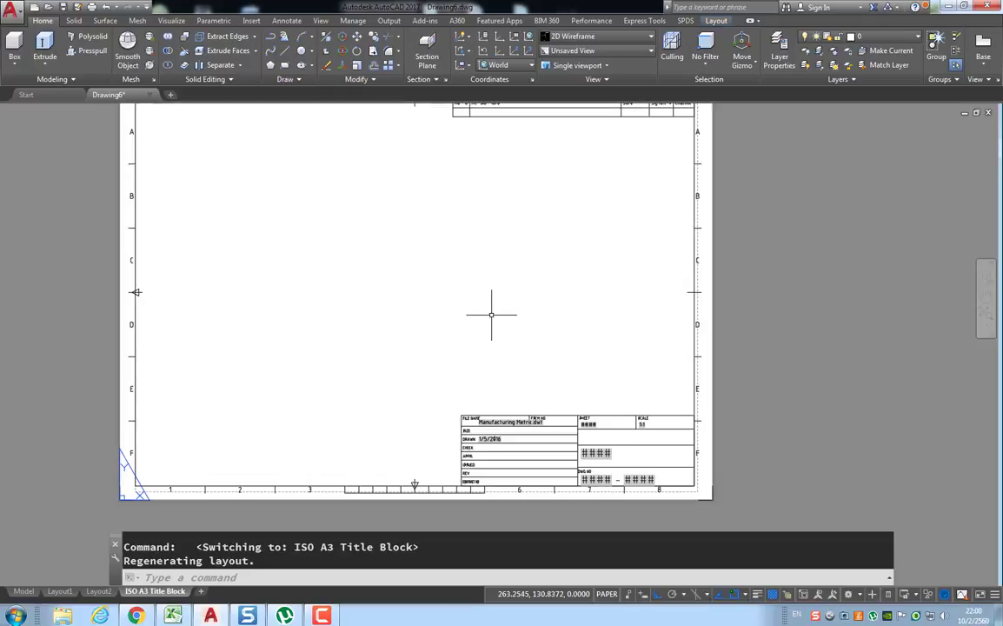
scroll(490, 315, "down", 1)
scroll(478, 327, "up", 2)
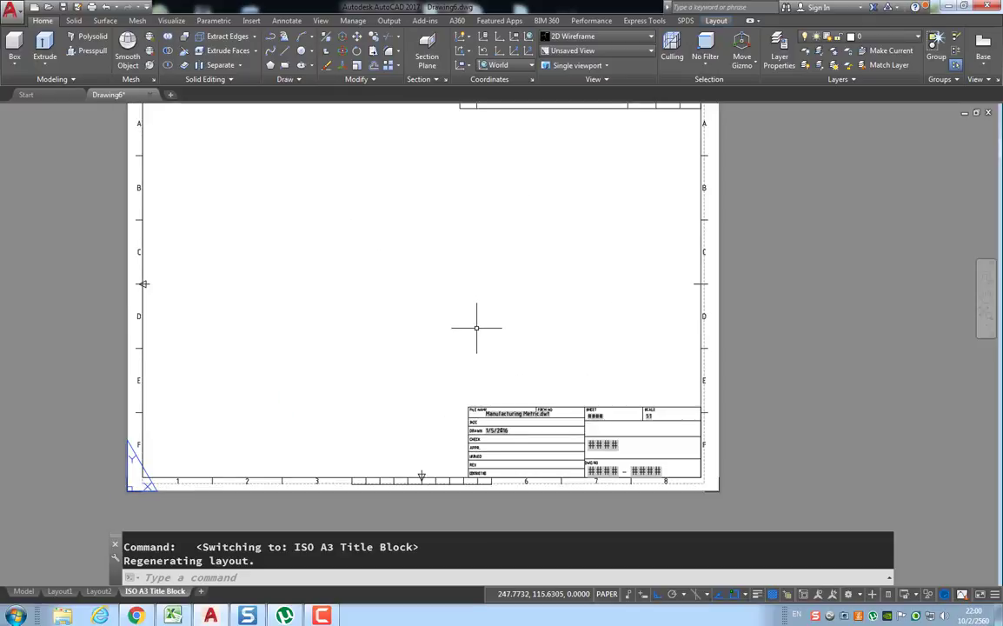
middle_click_drag(476, 328, 502, 353)
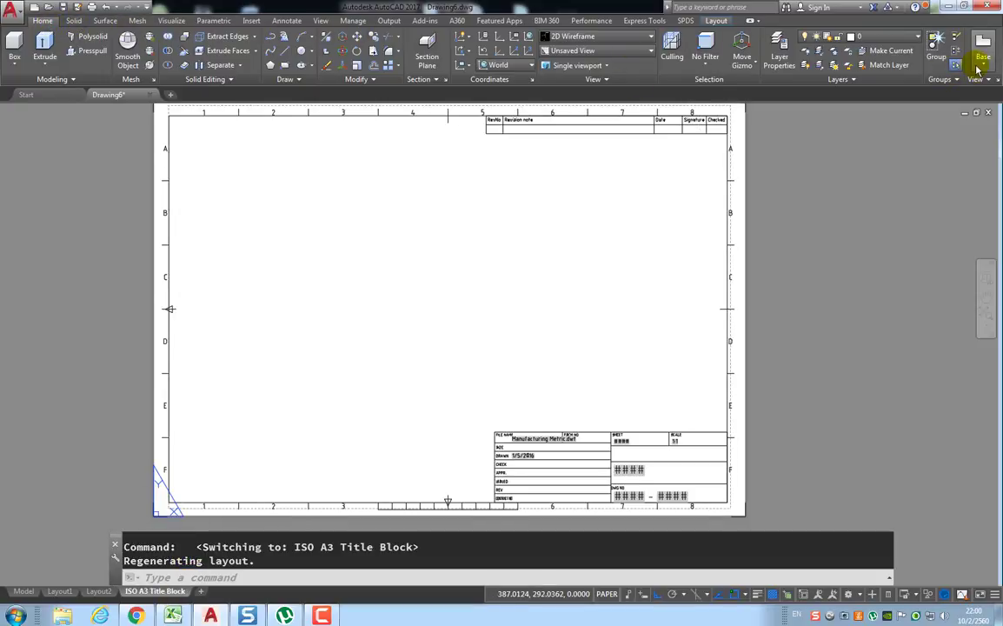
Place the bottle's front base view from model space with right, left, top, bottom and isometric projections.
left_click(983, 66)
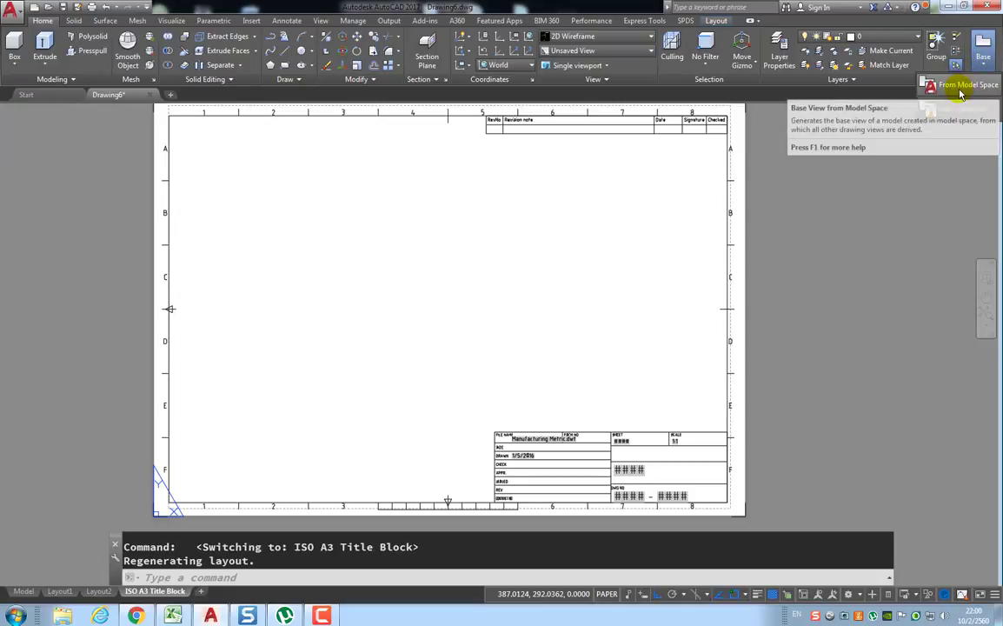
left_click(960, 85)
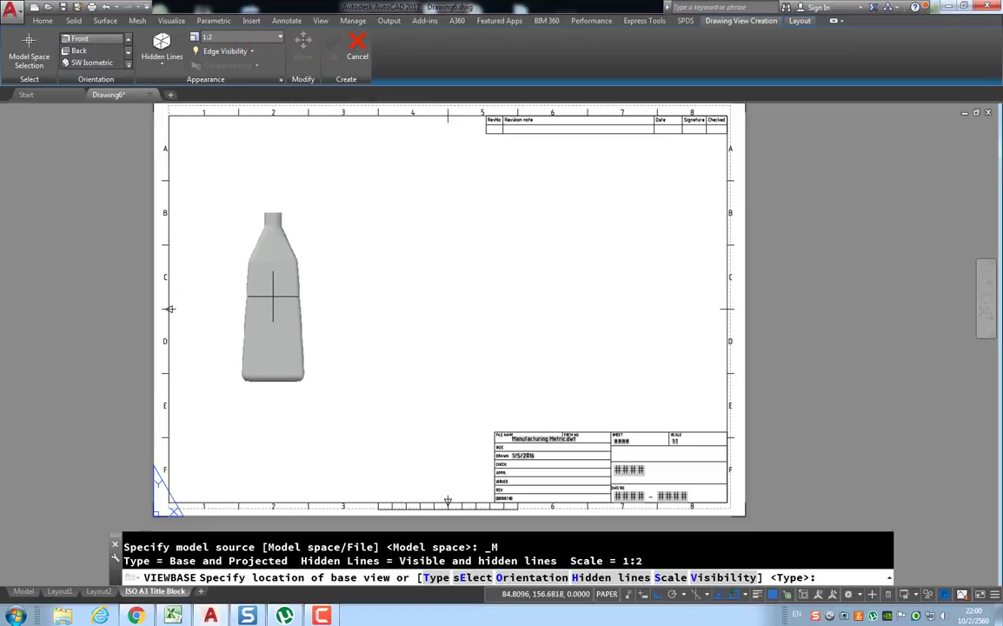
left_click(276, 310)
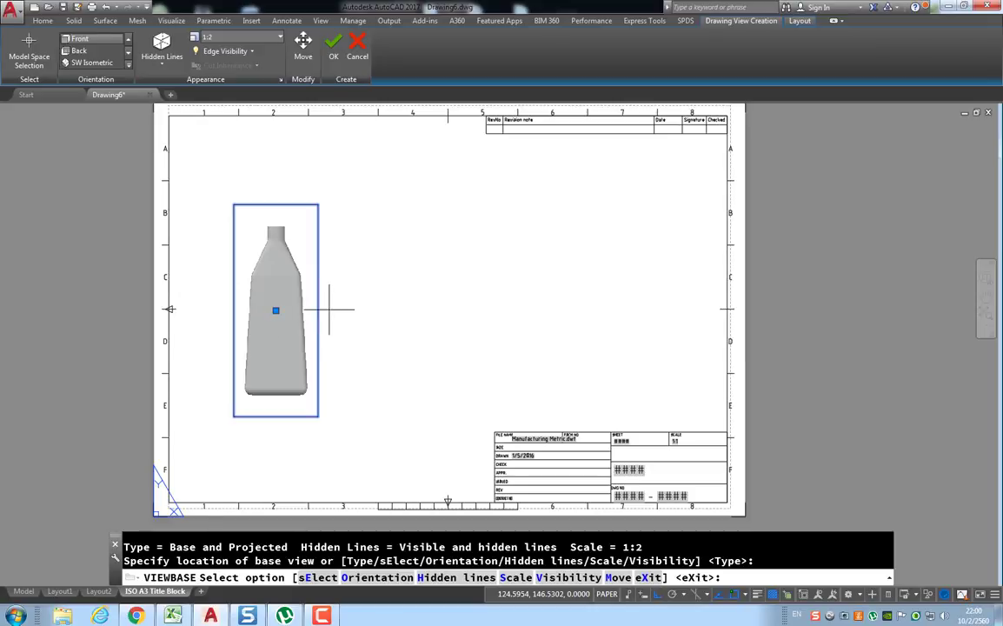
key("Return")
left_click(355, 308)
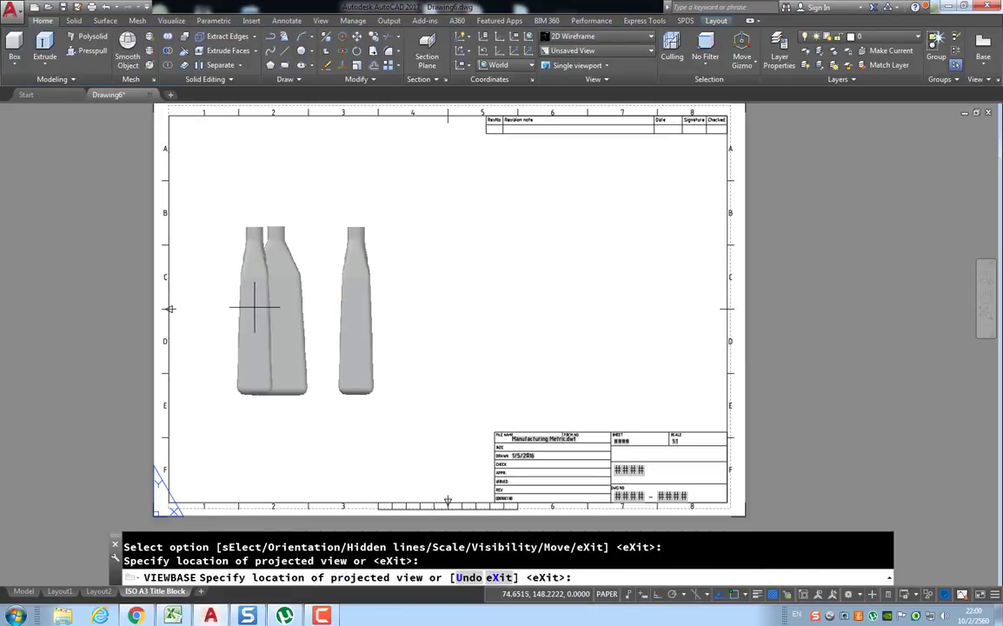
left_click(214, 311)
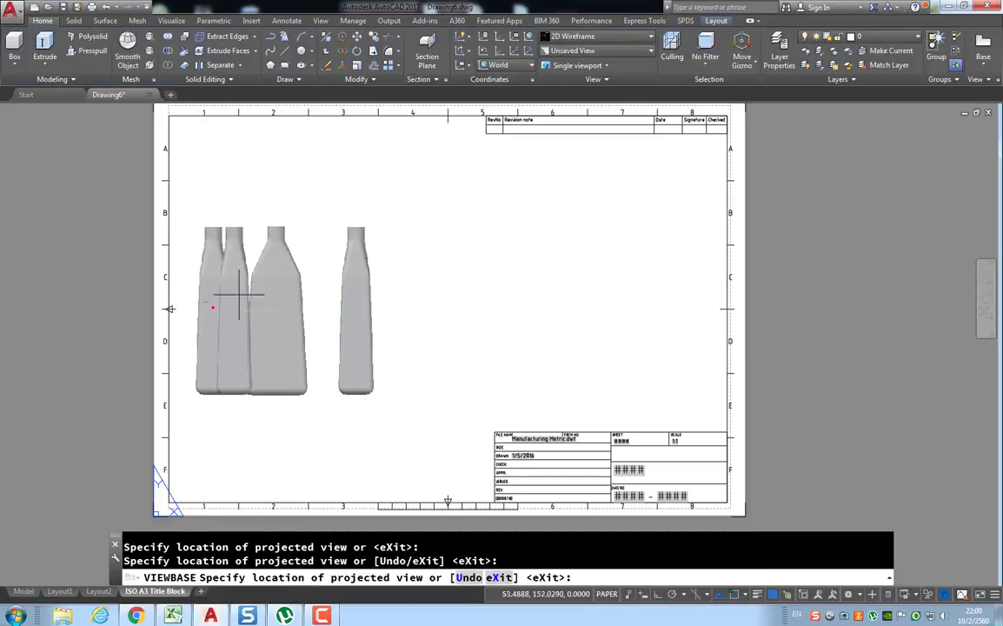
left_click(269, 189)
left_click(275, 446)
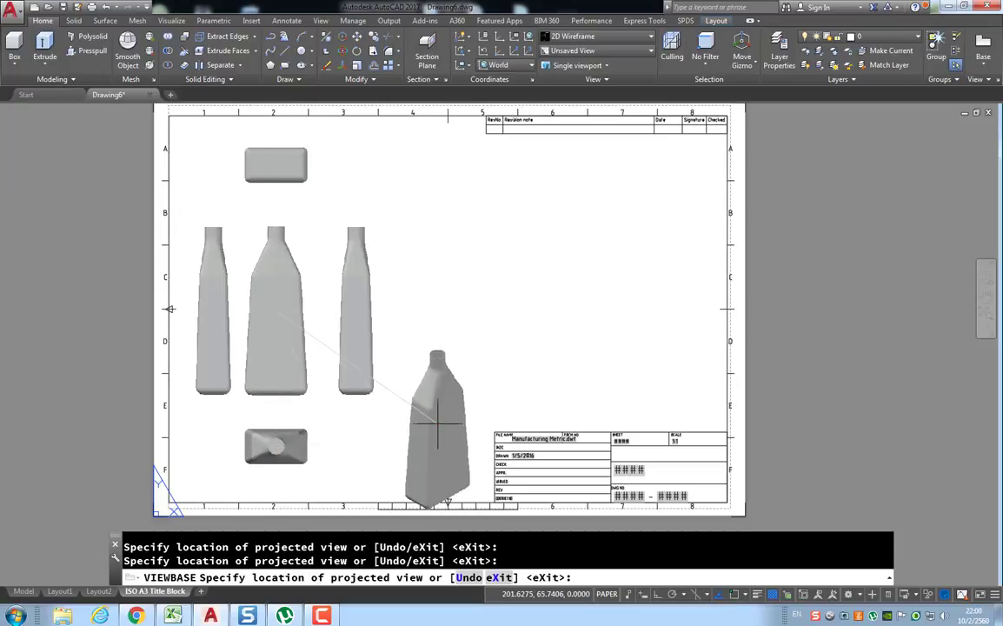
left_click(438, 424)
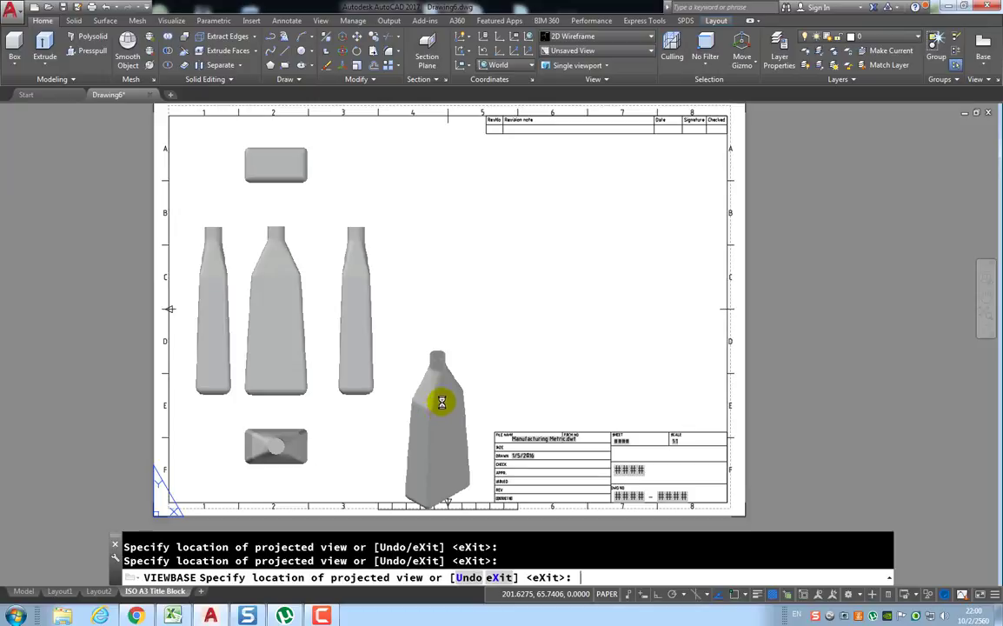
key("Return")
Move the isometric view from the lower right up higher on the sheet.
left_click(465, 345)
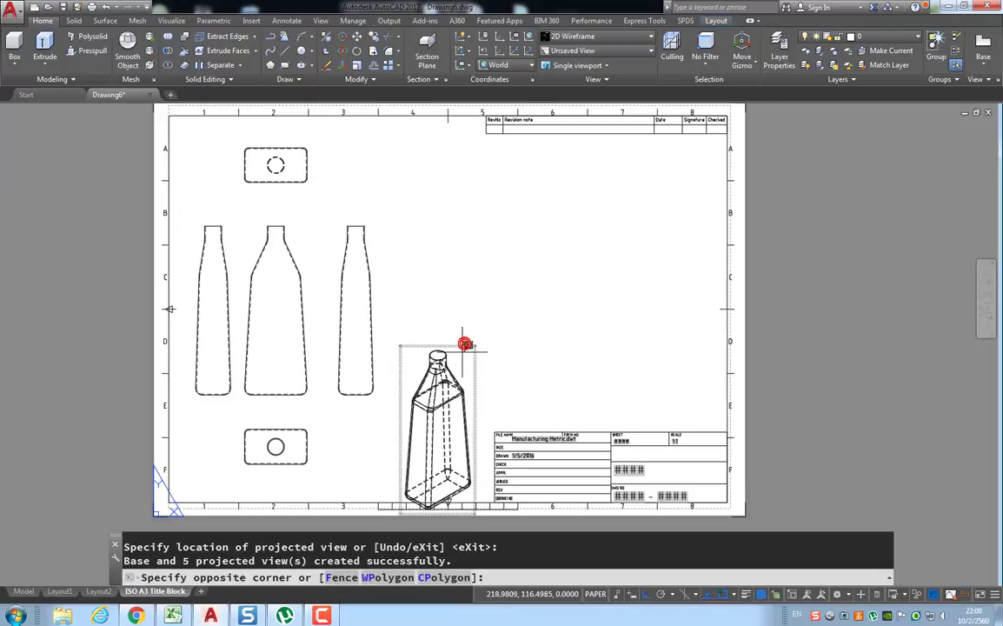
left_click(466, 347)
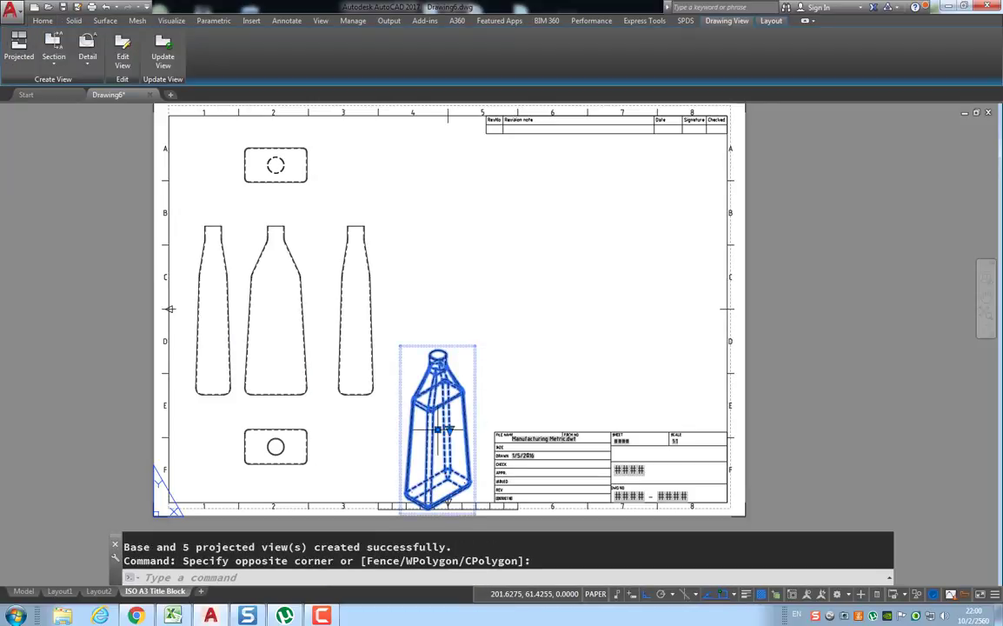
left_click(438, 429)
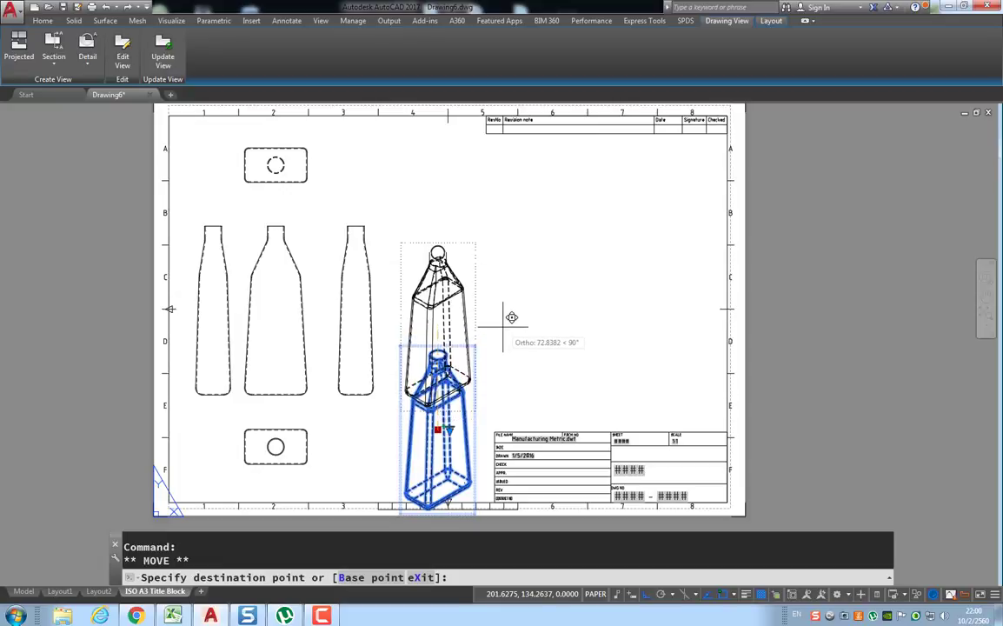
key("F8")
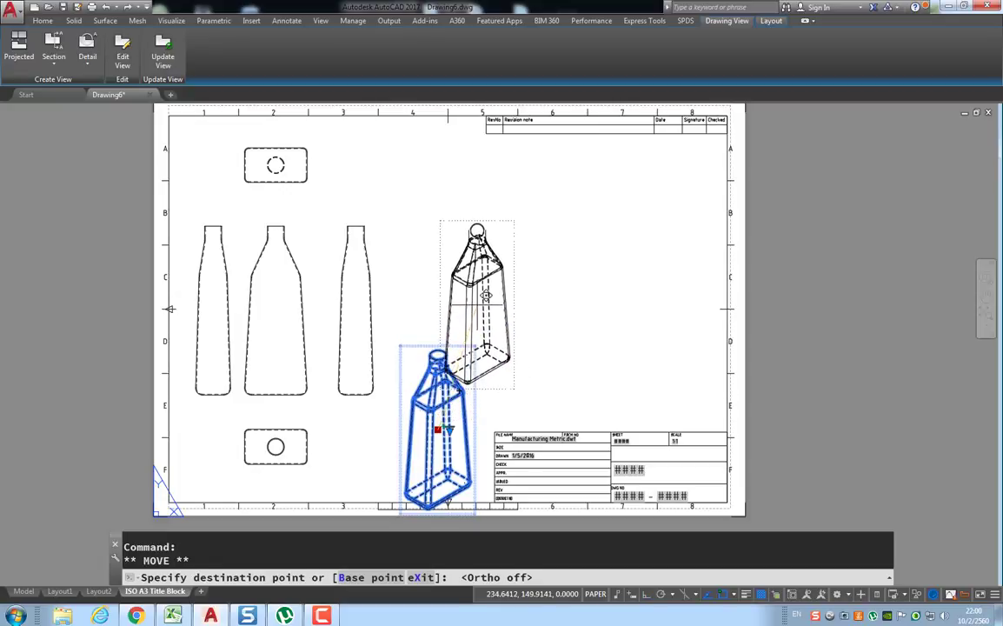
left_click(477, 303)
key("Return")
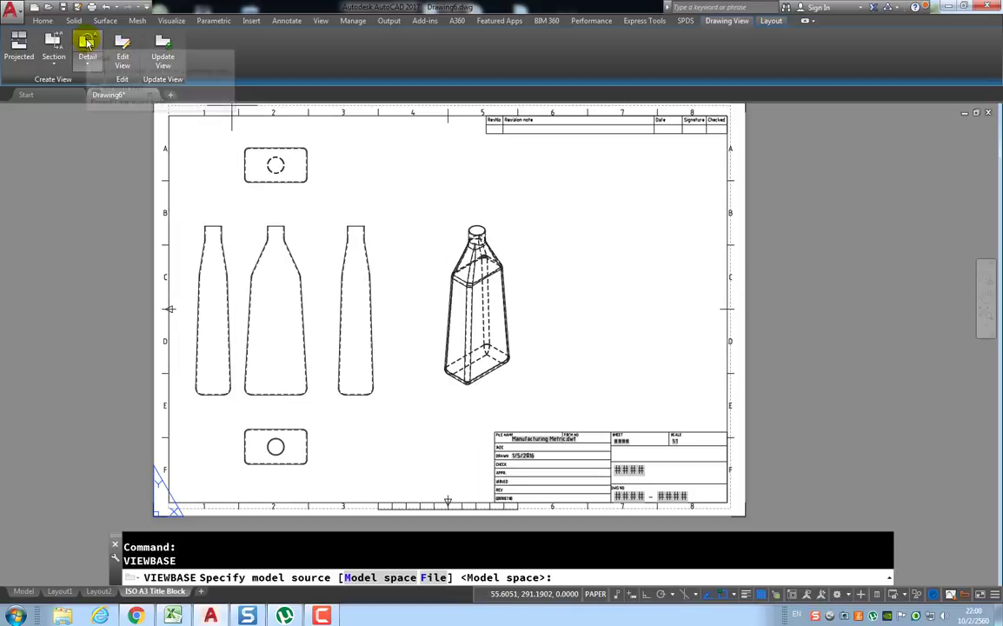
Cut a full section A-A vertically through the front view and place it beside the right view.
left_click(57, 55)
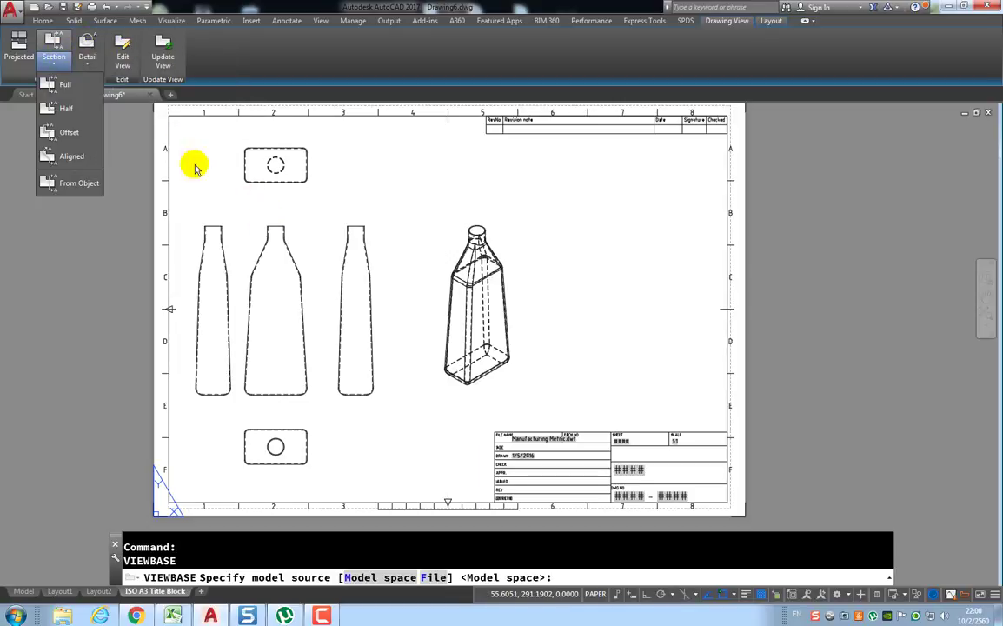
left_click(78, 91)
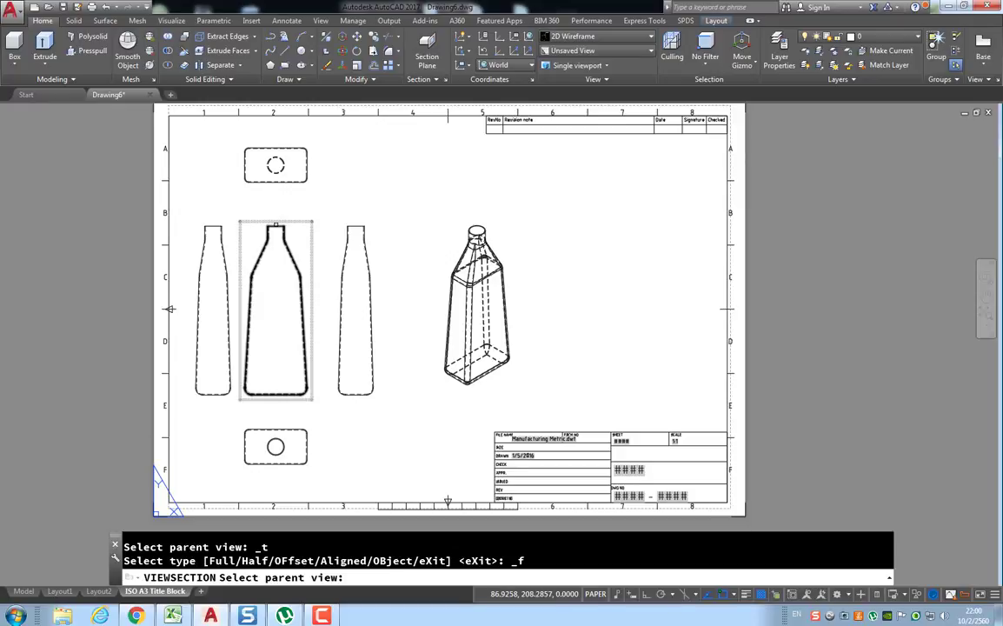
left_click(254, 205)
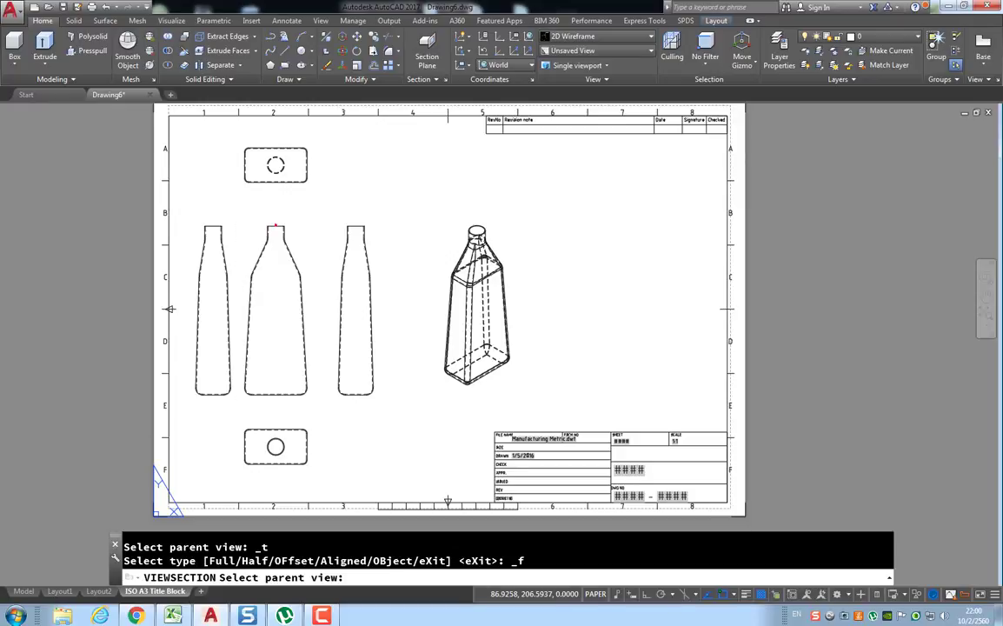
left_click(276, 212)
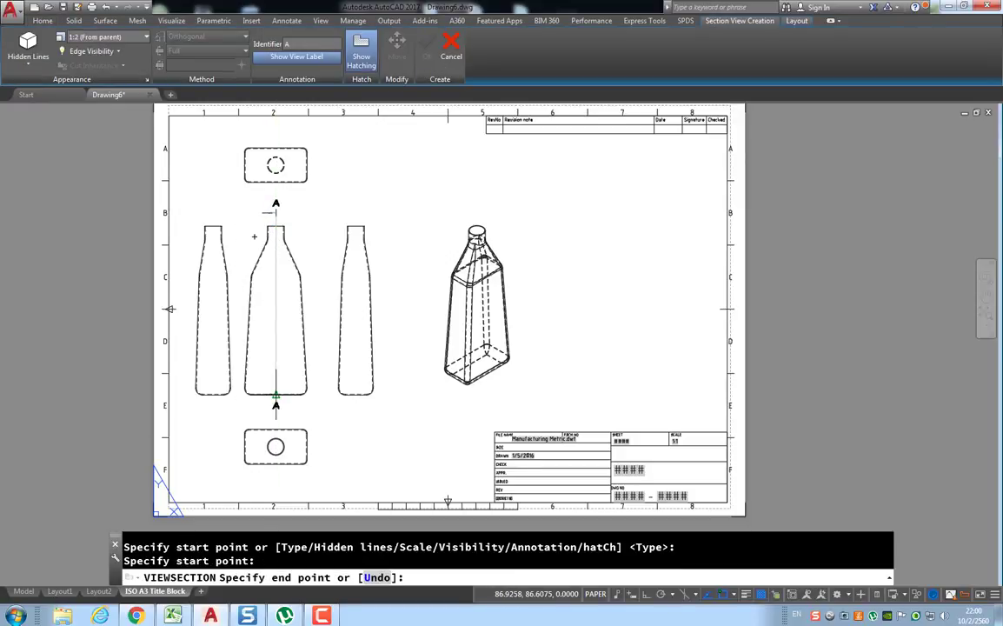
key("F8")
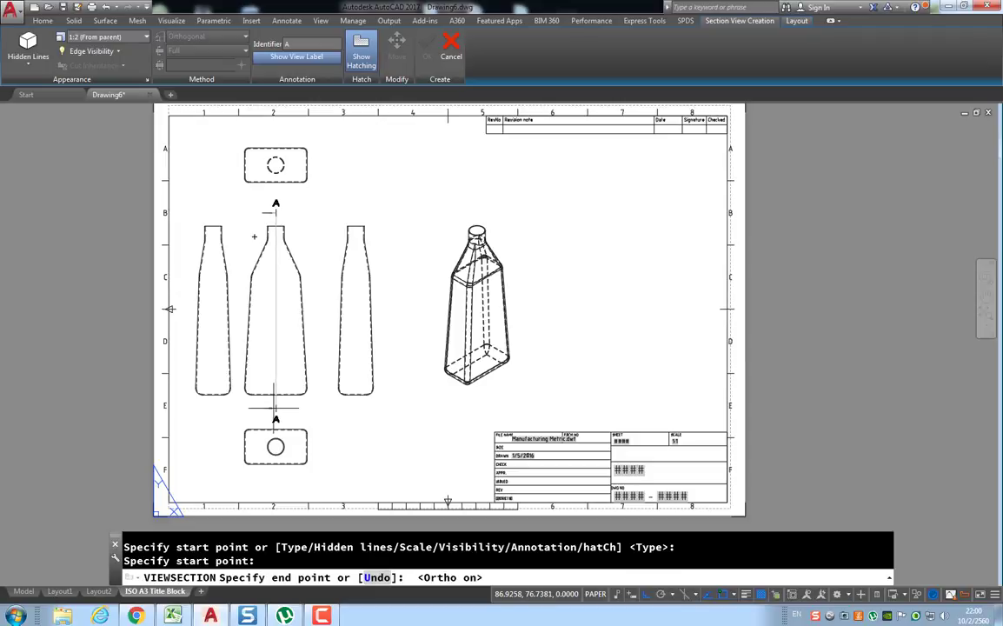
left_click(276, 406)
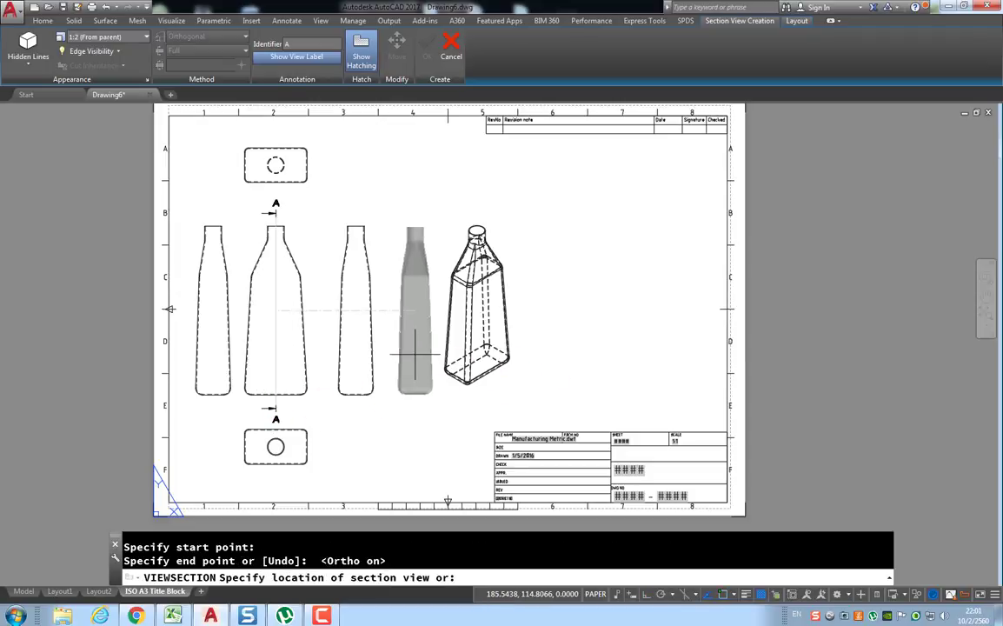
left_click(413, 355)
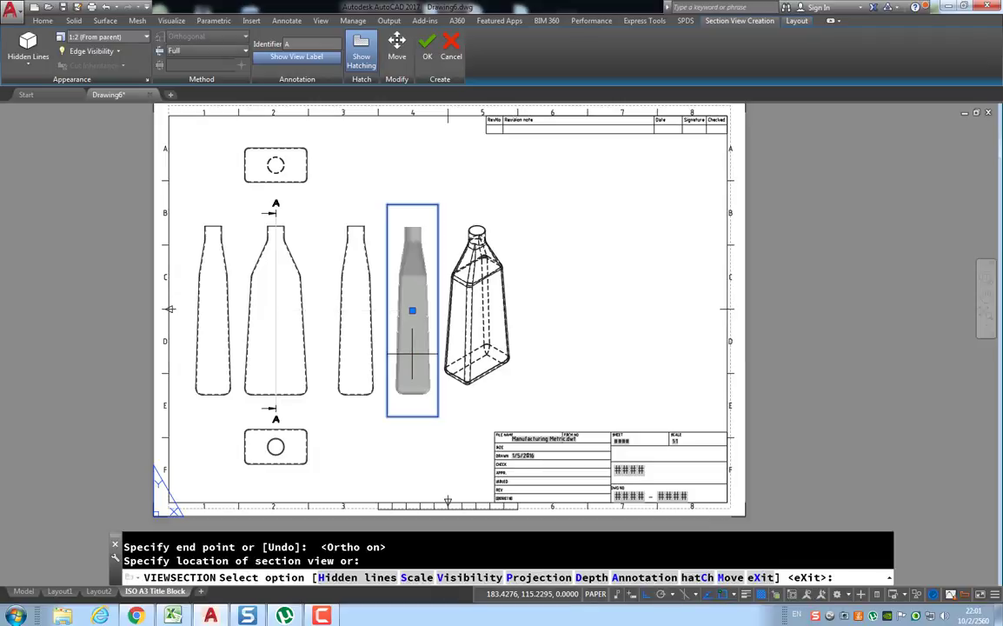
key("Return")
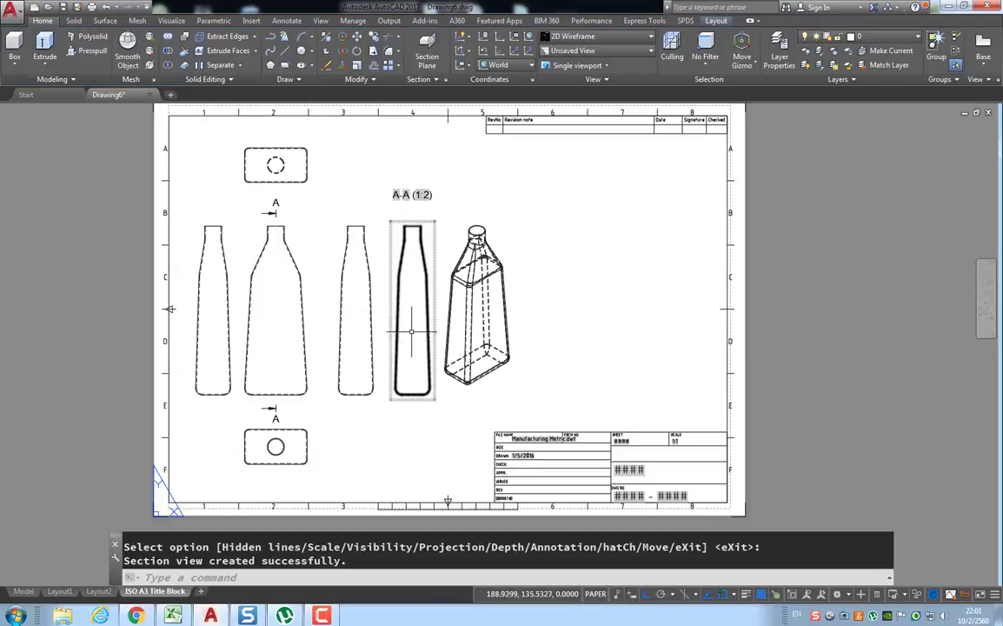
scroll(411, 331, "up", 4)
scroll(416, 357, "down", 4)
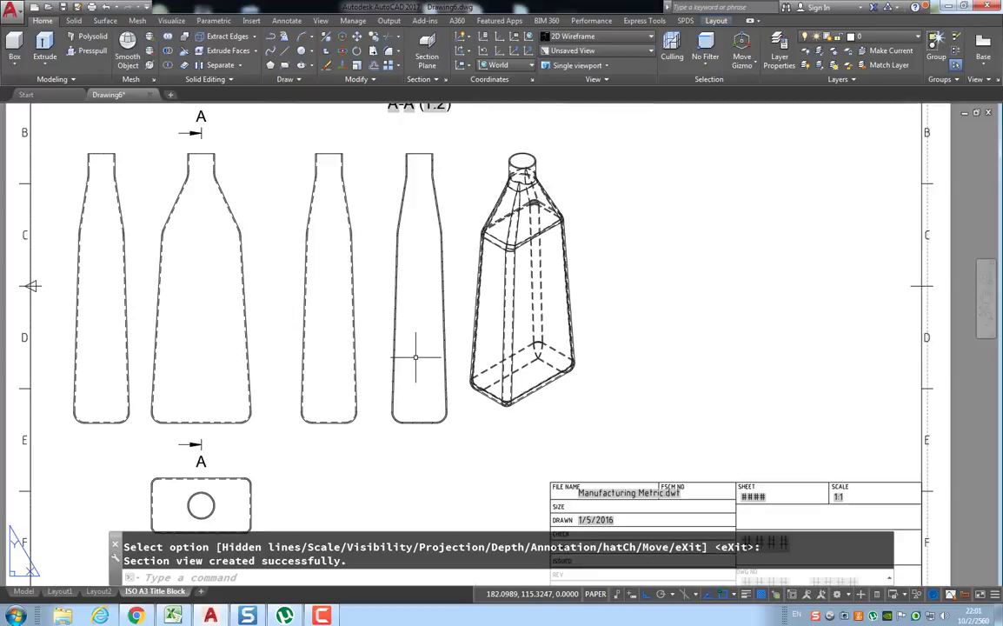
Project a new 3D view from section view A-A, placed below the isometric view.
left_click(420, 195)
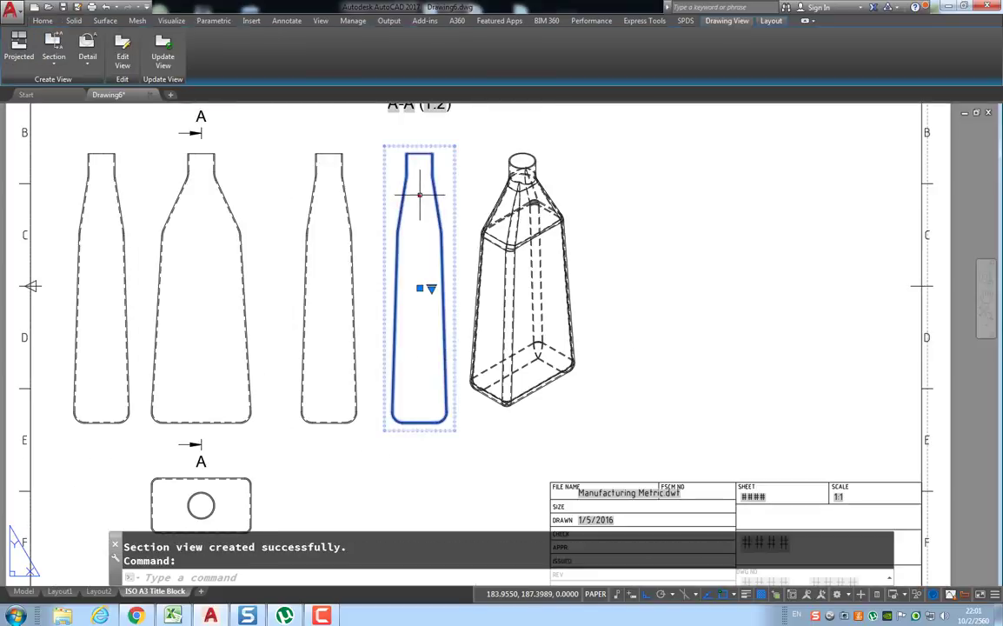
left_click(19, 48)
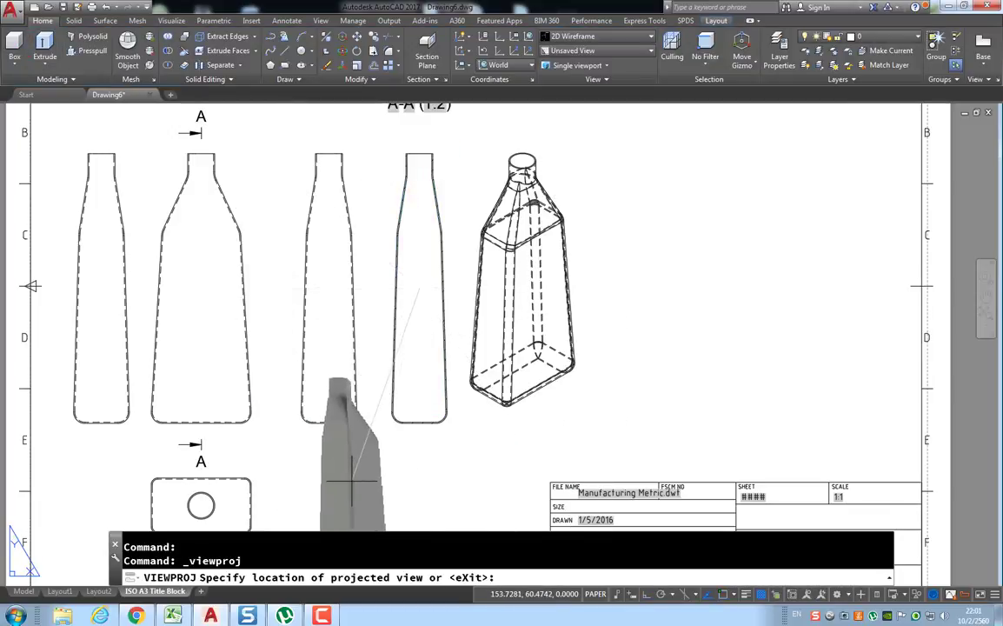
left_click(529, 468)
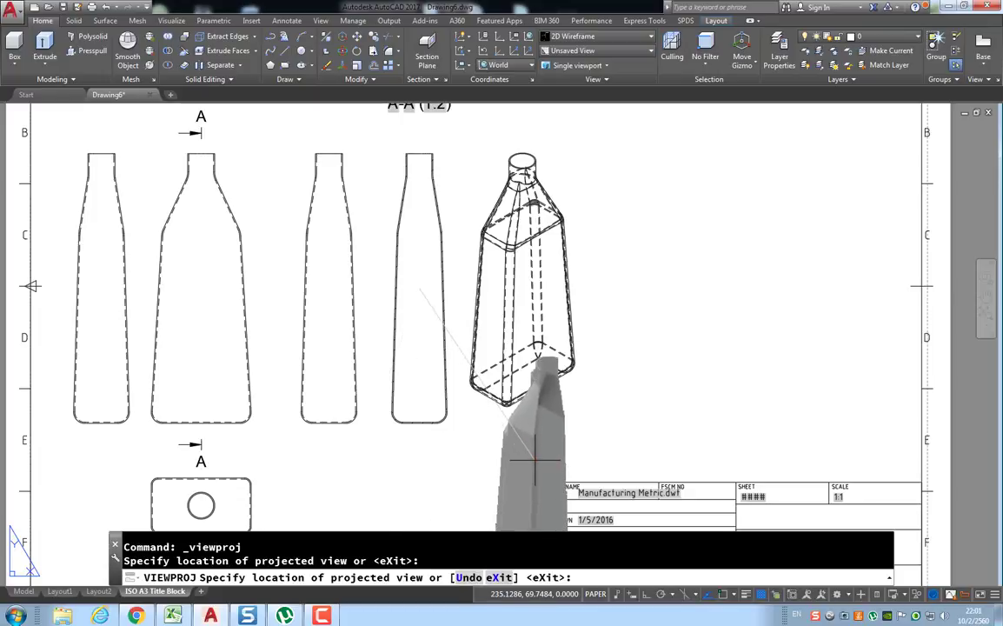
key("Return")
Move the new projected view to the right of the isometric view.
left_click(569, 422)
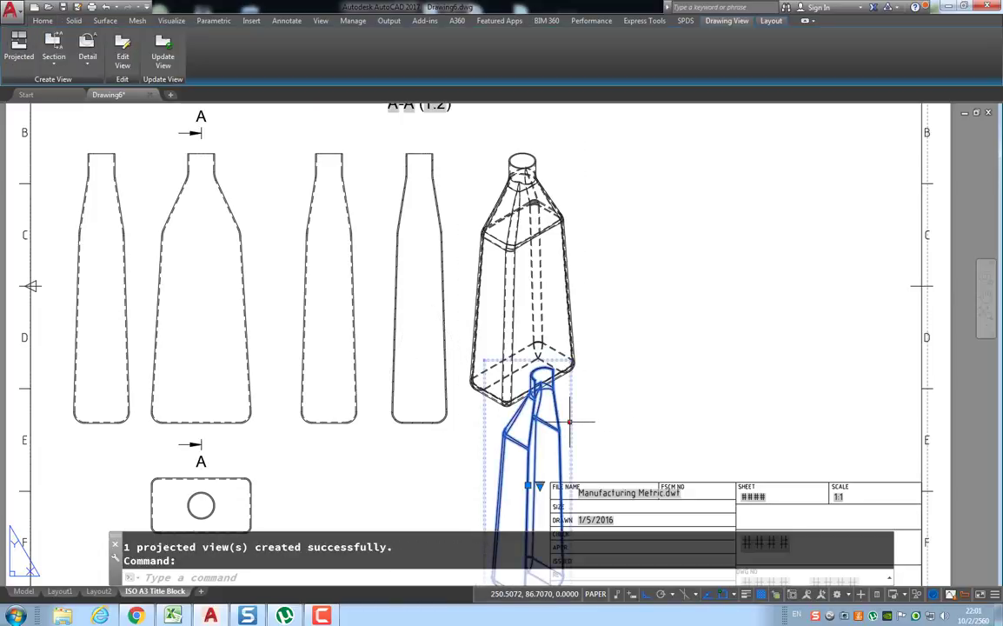
left_click(528, 485)
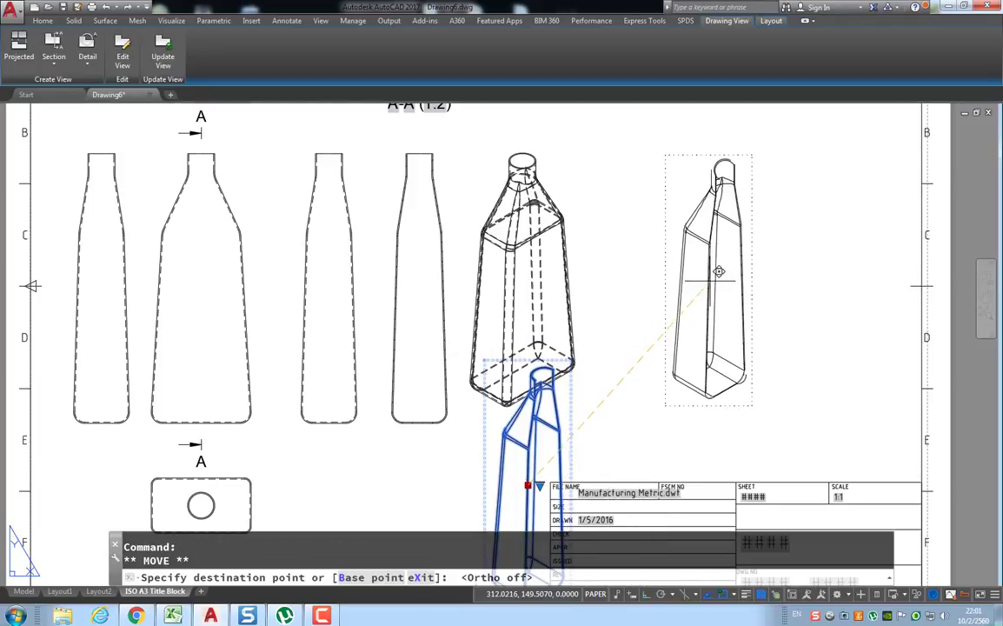
left_click(694, 281)
left_click(687, 305)
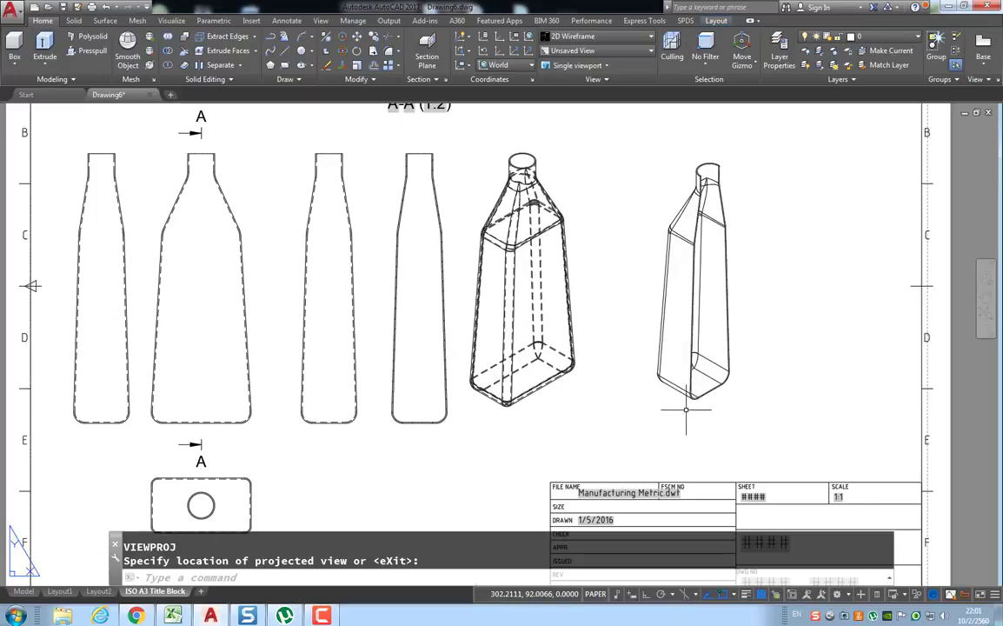
scroll(686, 410, "down", 3)
scroll(590, 375, "up", 1)
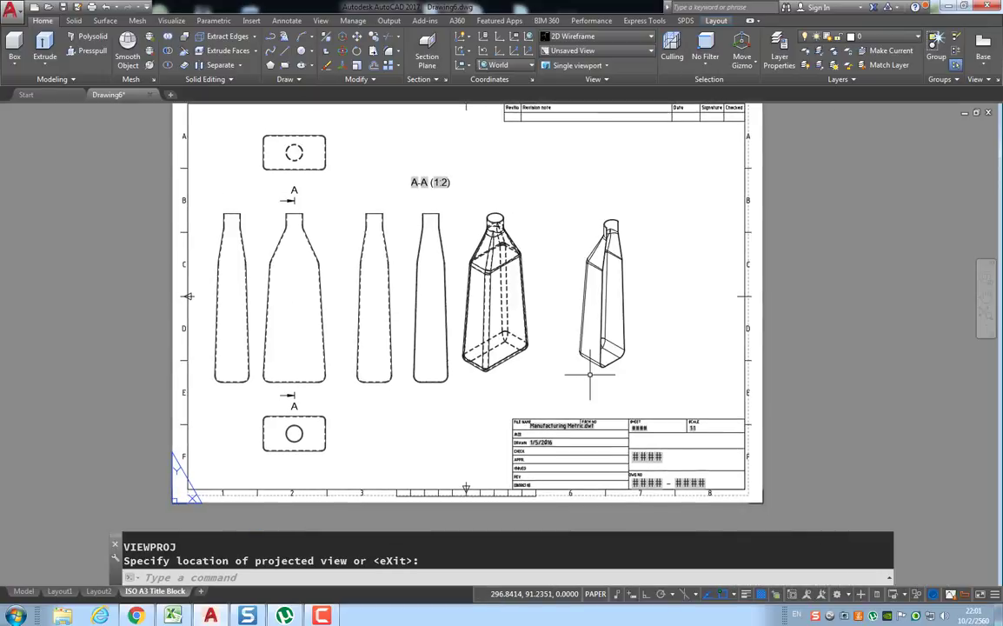
key("Return")
double_click(600, 347)
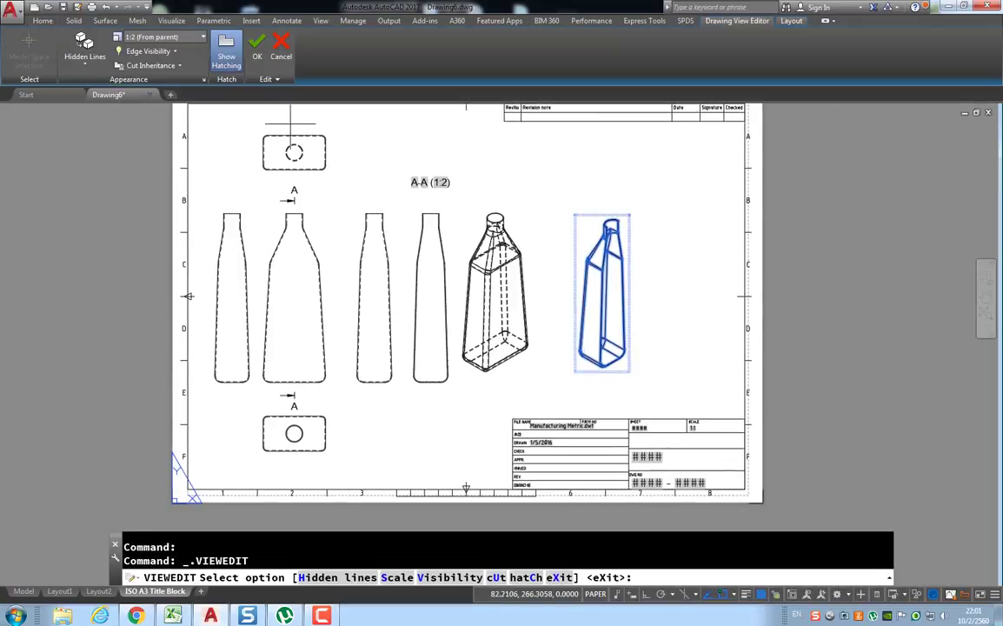
Set both the right 3D view and the left isometric view to Shaded with visible lines.
left_click(82, 45)
left_click(88, 160)
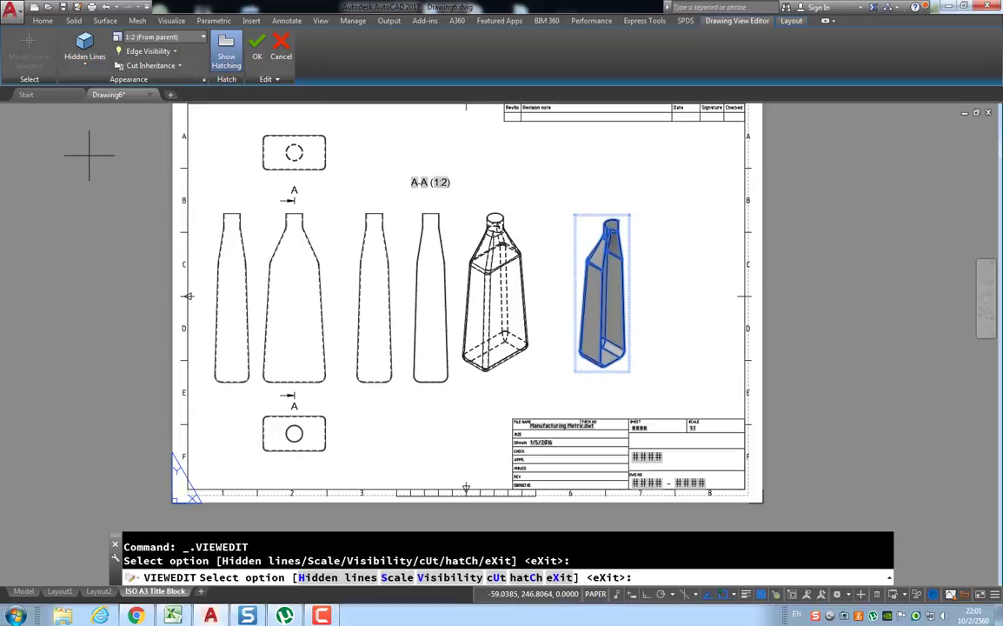
key("Escape")
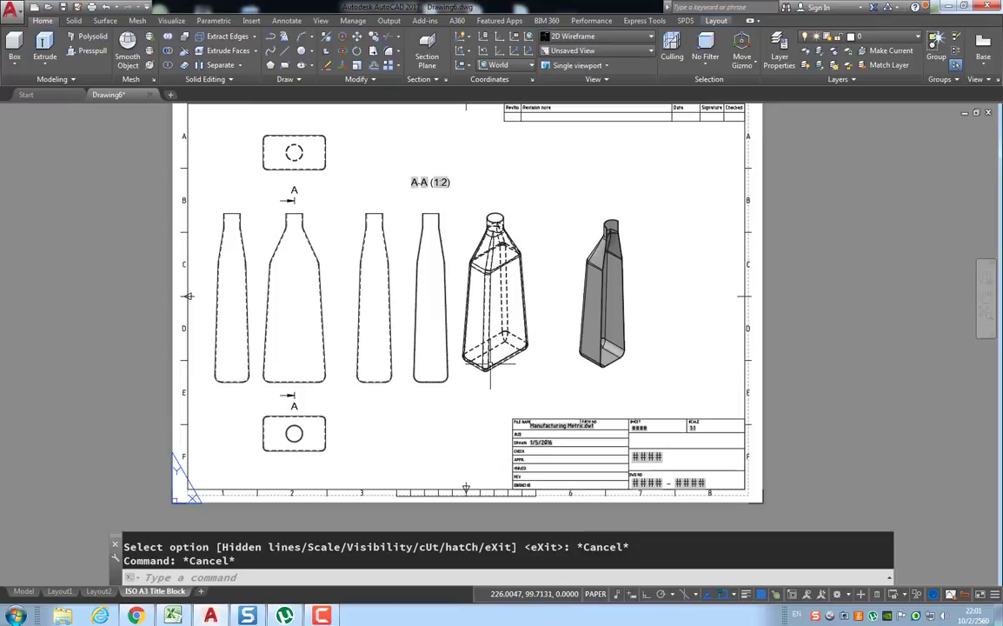
left_click(489, 381)
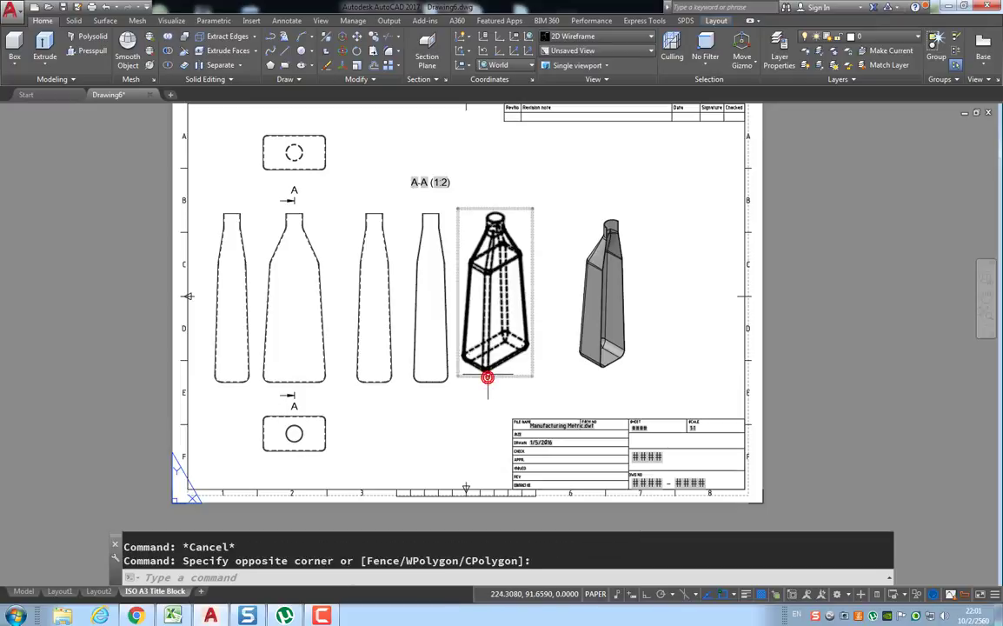
left_click(487, 374)
double_click(488, 375)
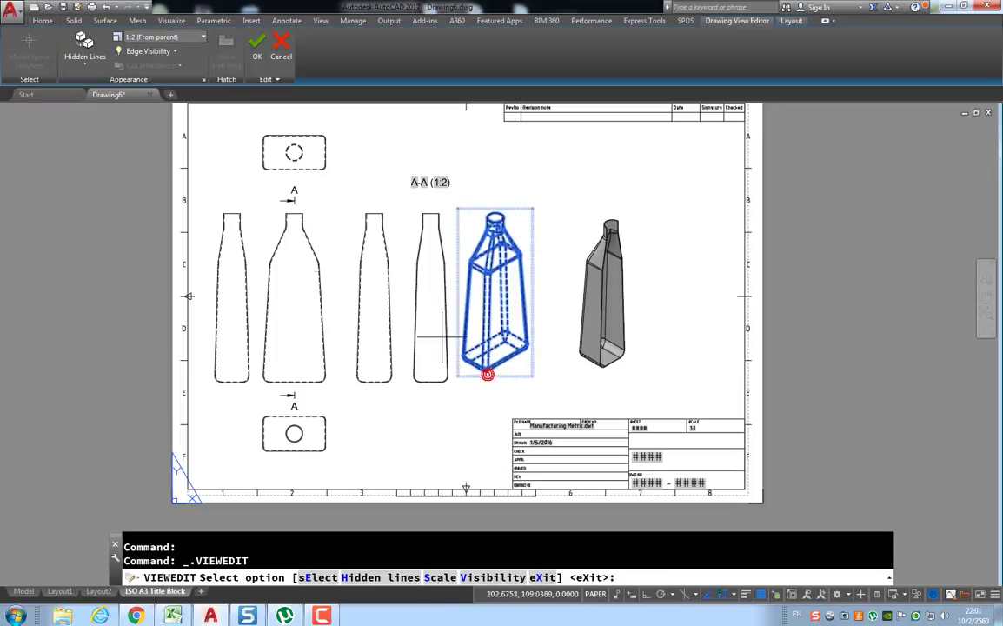
left_click(84, 48)
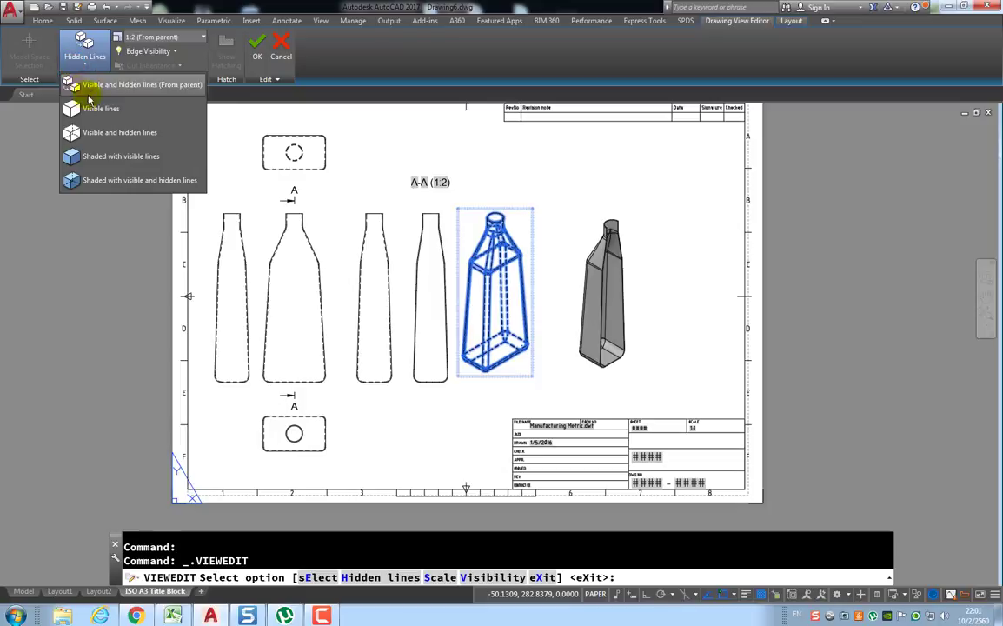
left_click(92, 157)
key("Escape")
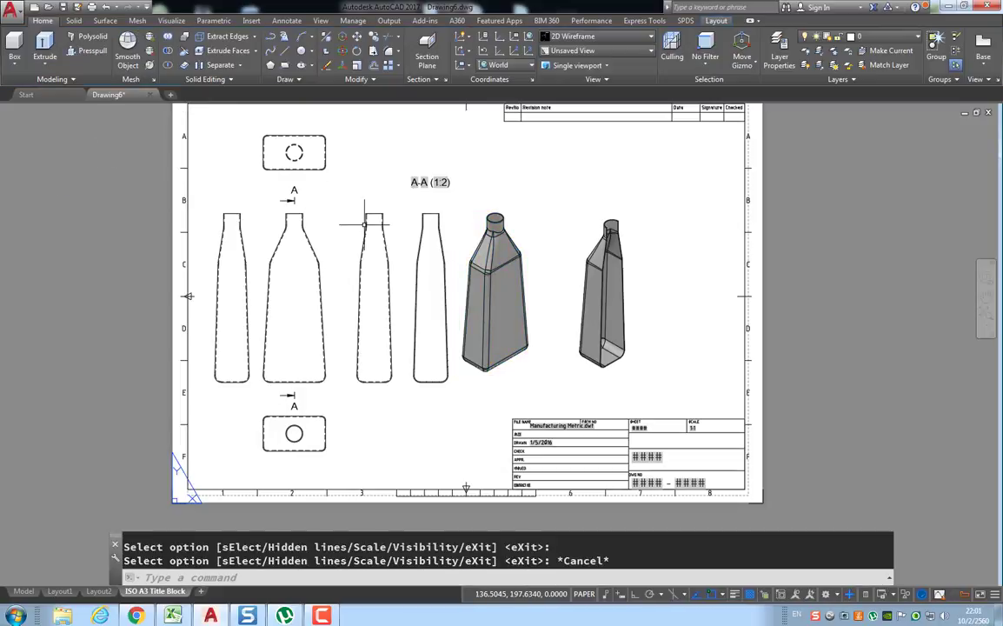
scroll(403, 372, "up", 4)
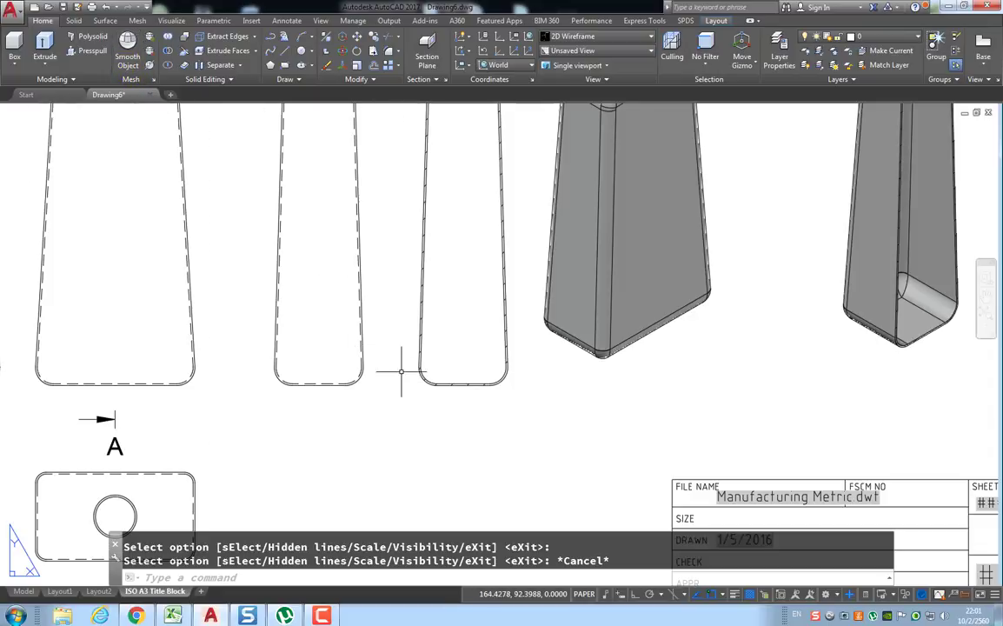
Create circular detail view B of the section's bottom corner at 4:1, placed near the top right.
left_click(410, 378)
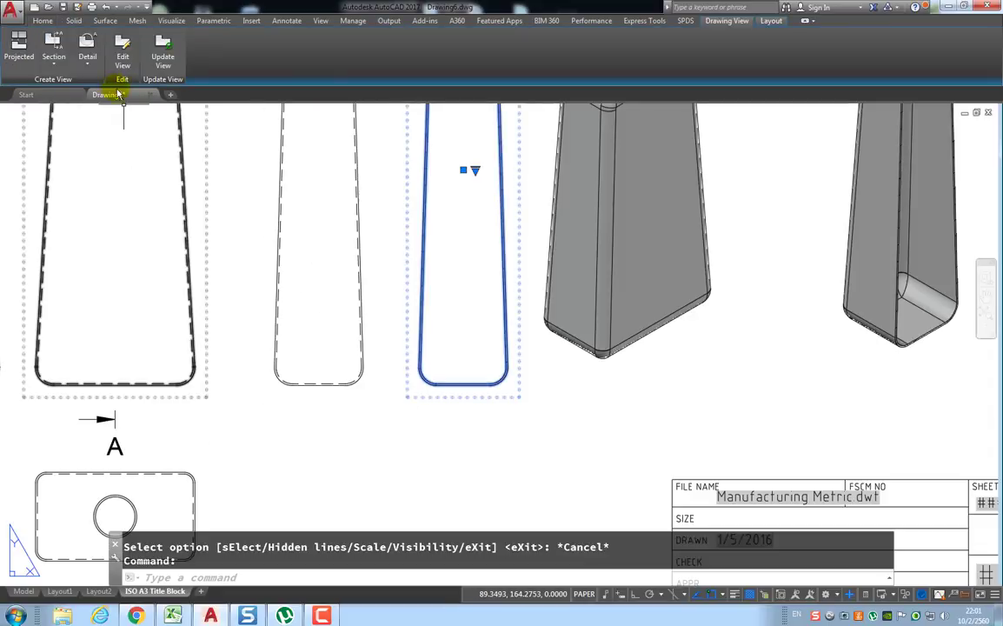
left_click(87, 43)
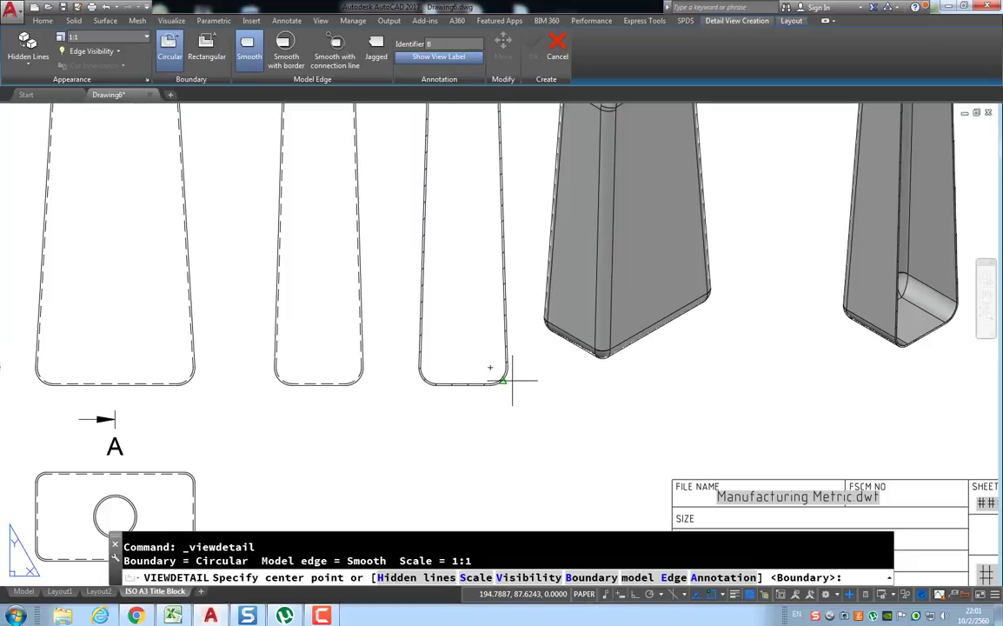
left_click(511, 379)
left_click(516, 380)
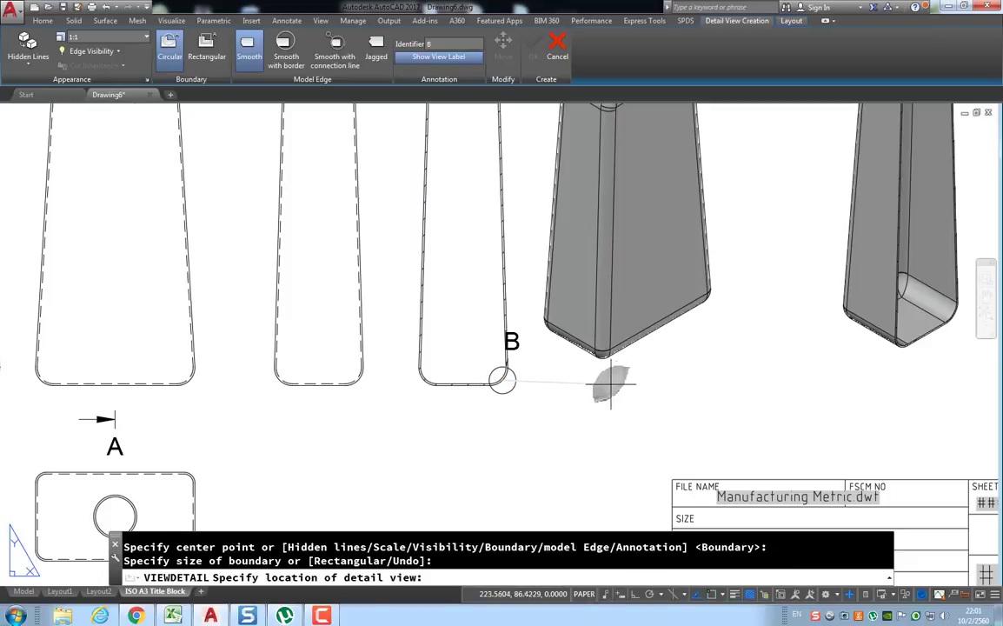
scroll(638, 386, "down", 3)
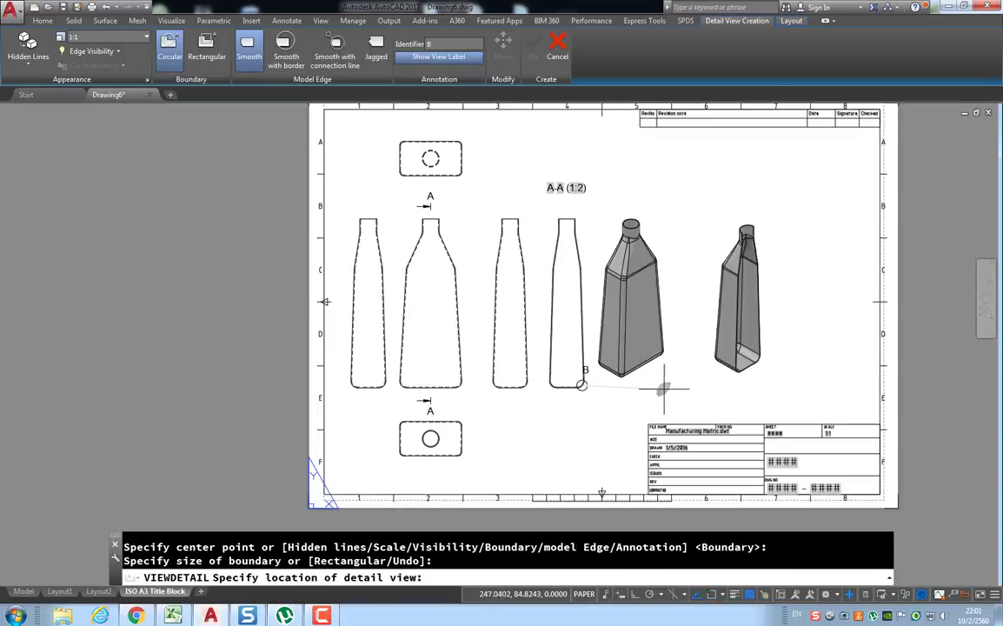
left_click(697, 188)
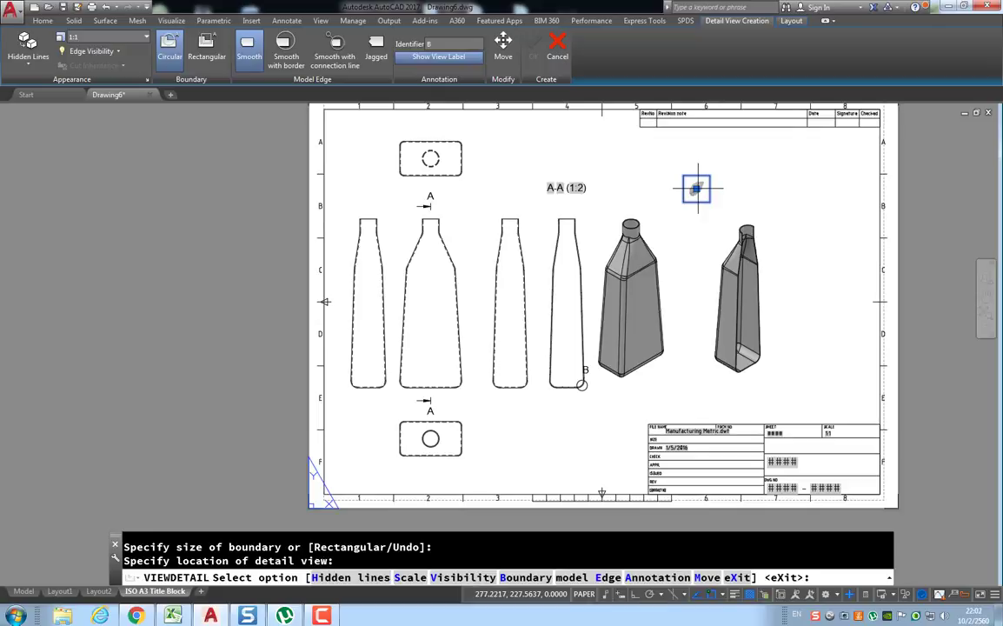
left_click(145, 38)
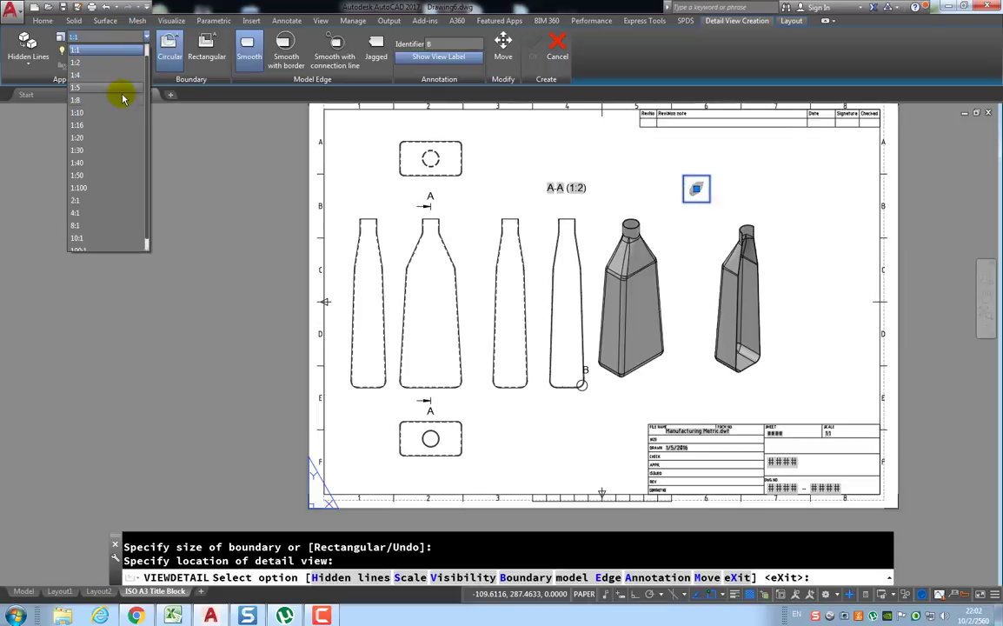
left_click(87, 212)
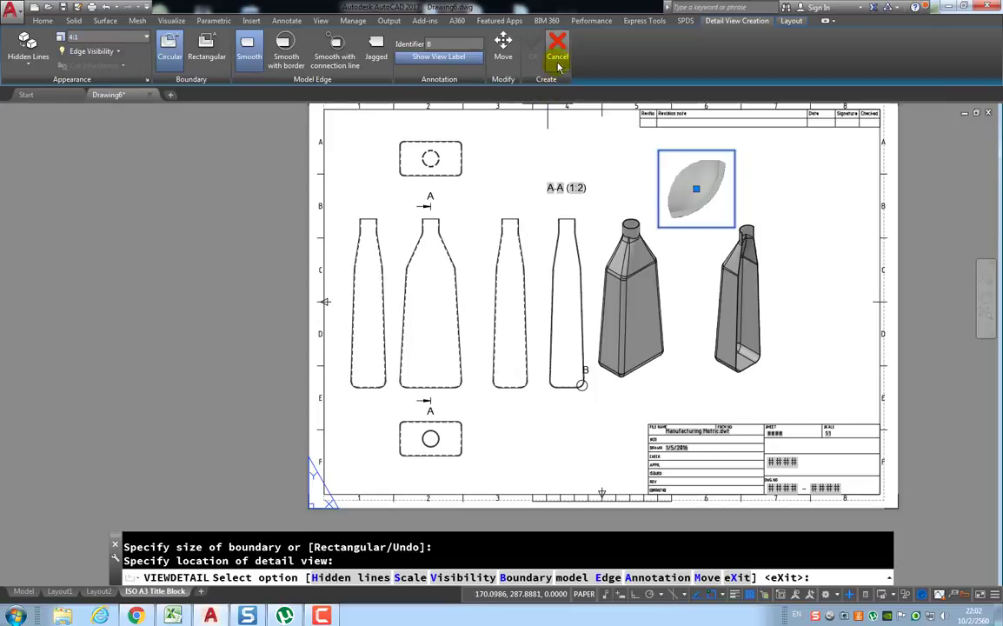
left_click(700, 186)
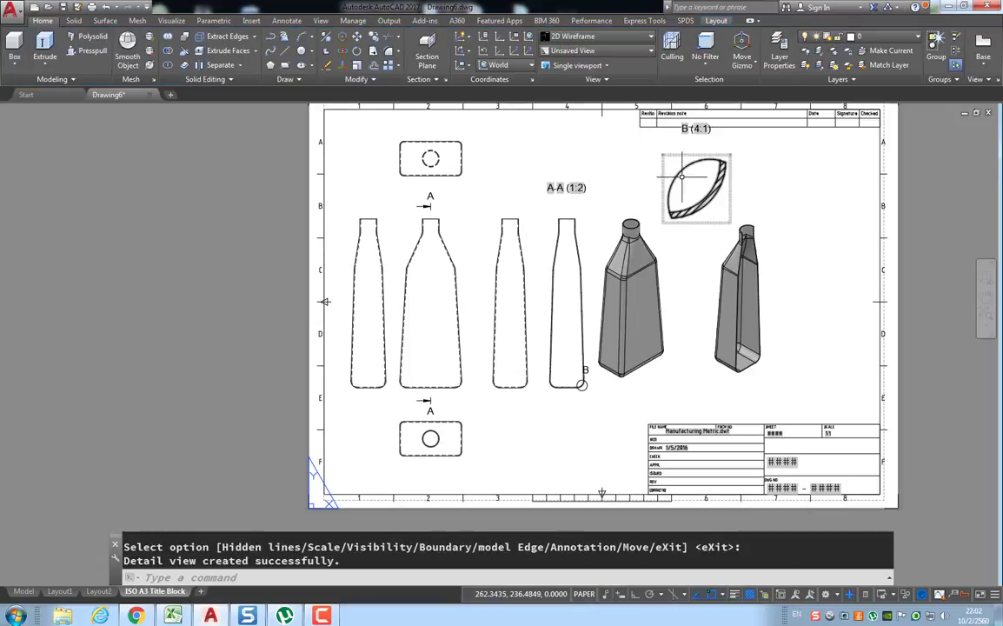
middle_click_drag(702, 184, 671, 211)
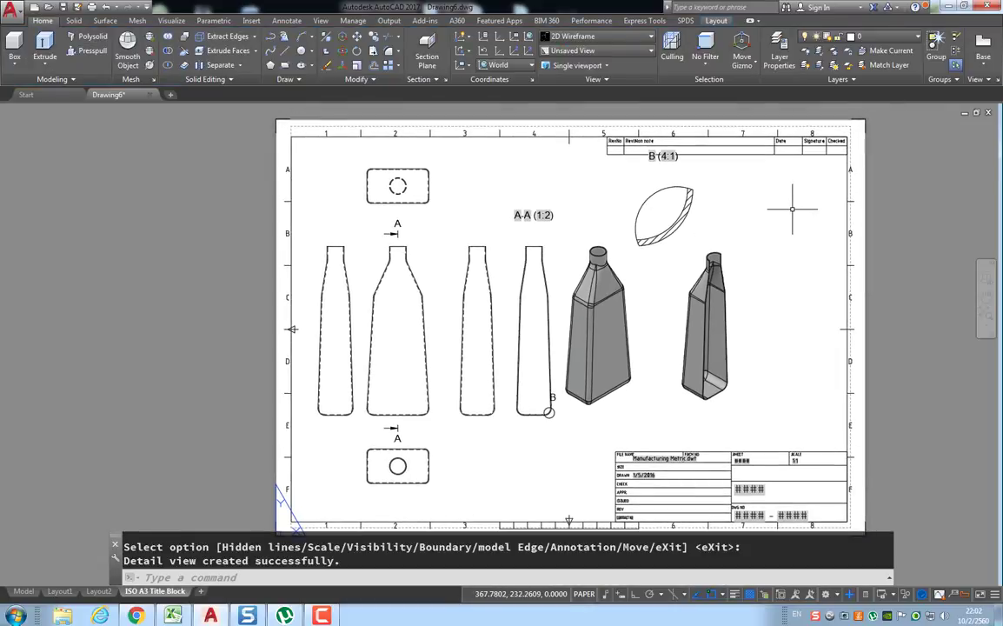